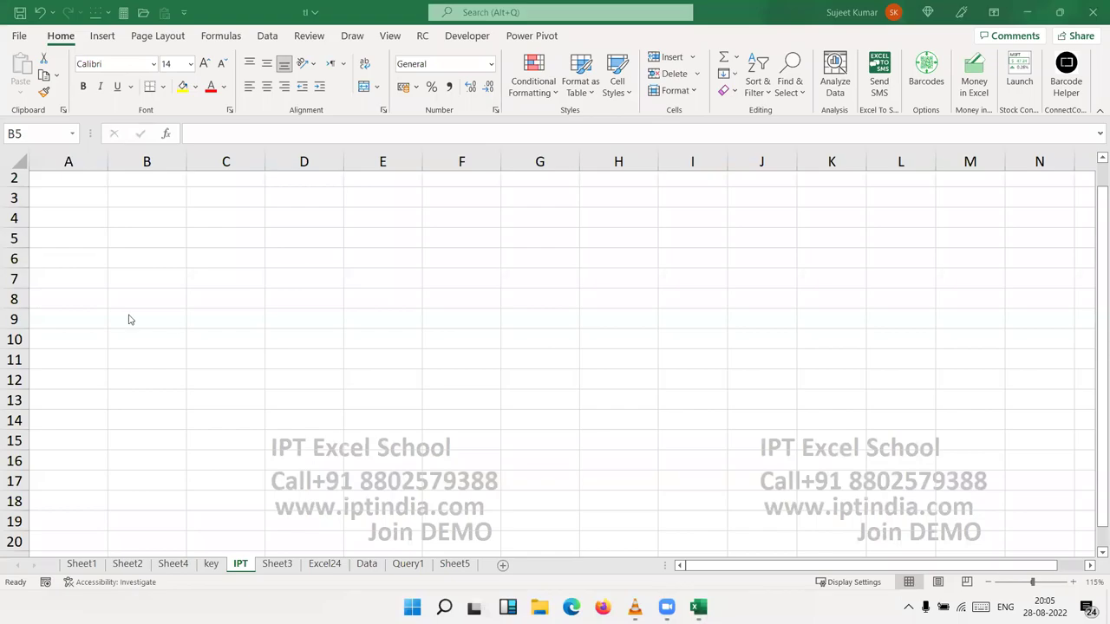
# Enter VBA in cell B3 of the IPT sheet.
pyautogui.click(137, 231)
pyautogui.click(143, 204)
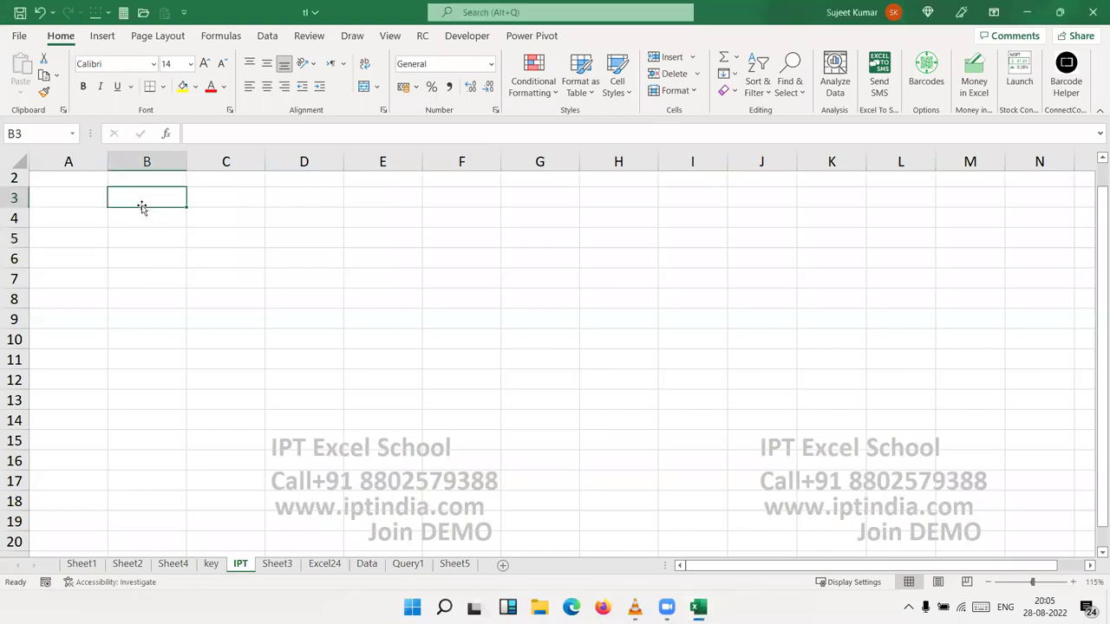
pyautogui.write('VBA')
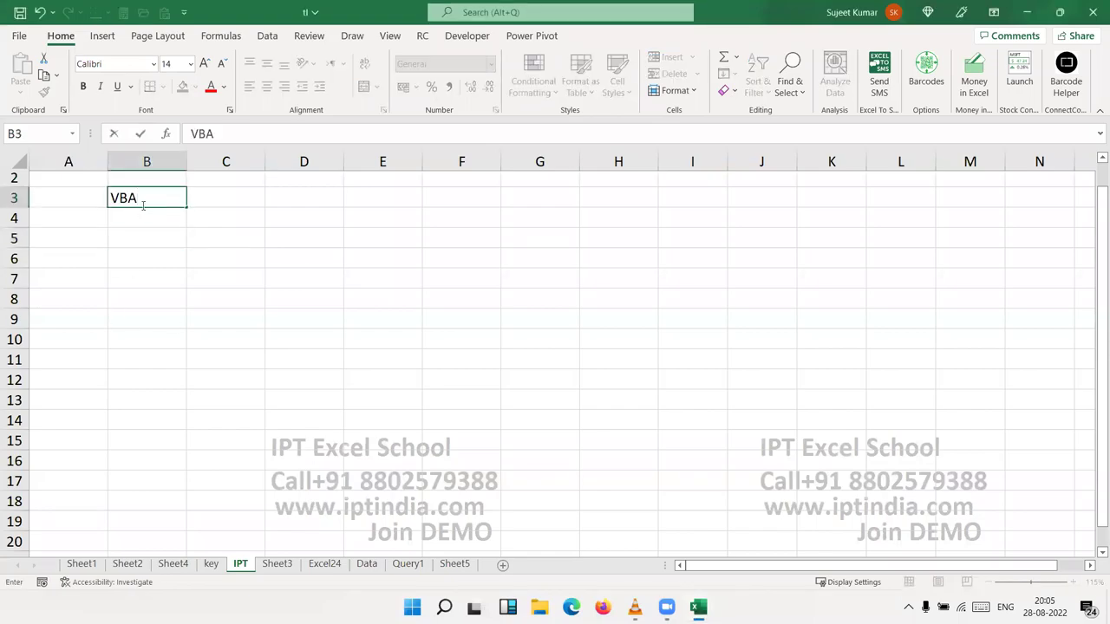
pyautogui.press('Return')
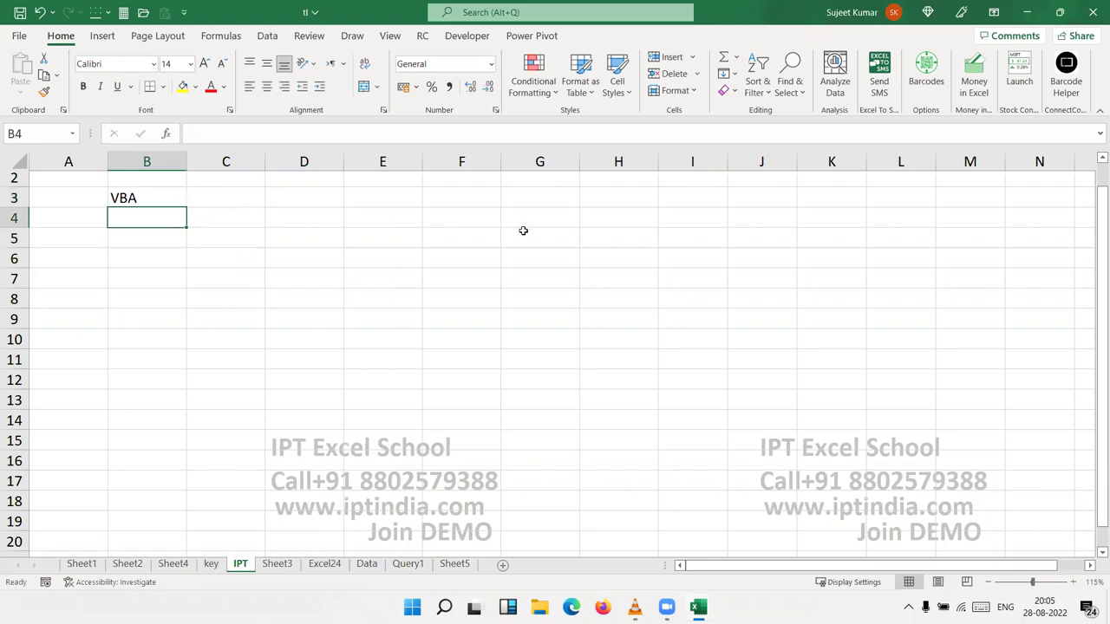
# Enter VB6 in cell B5, correcting a stray V first.
pyautogui.press('Down')
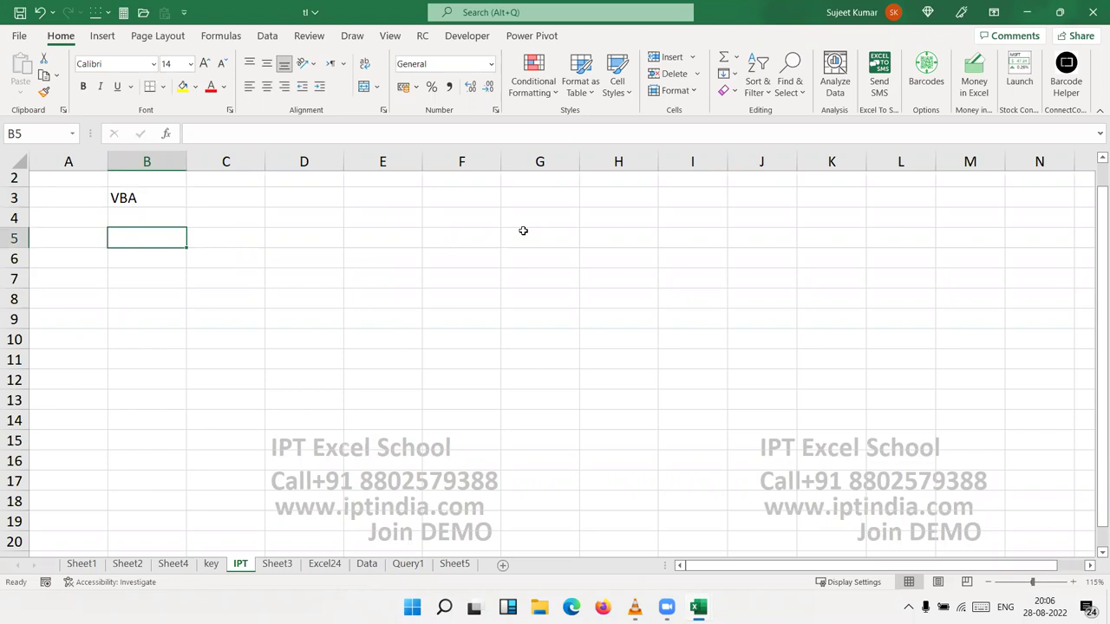
pyautogui.write('V')
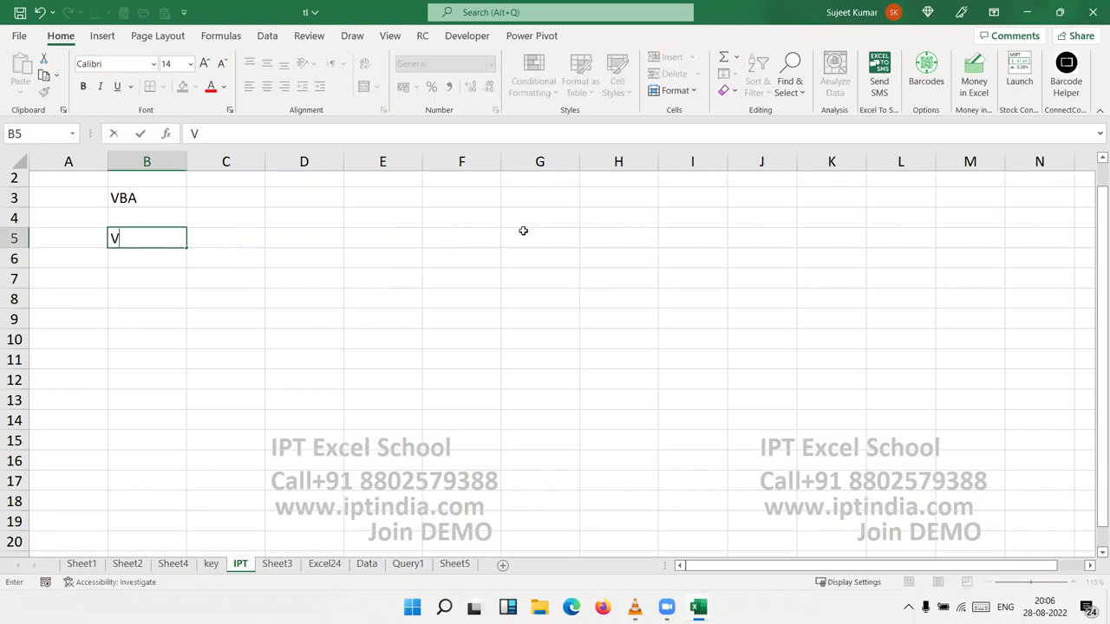
pyautogui.press('BackSpace')
pyautogui.write('VB6')
pyautogui.press('Return')
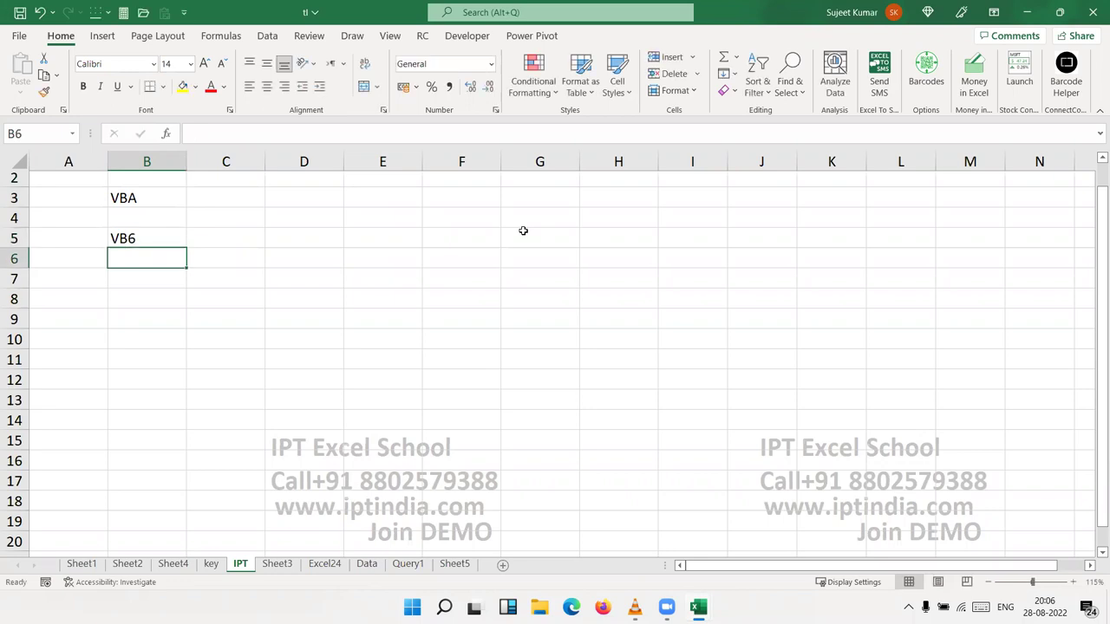
# Enter VBS in B6, select the VB6/VBS pair, then move up to row 2.
pyautogui.write('VBS')
pyautogui.press('Up')
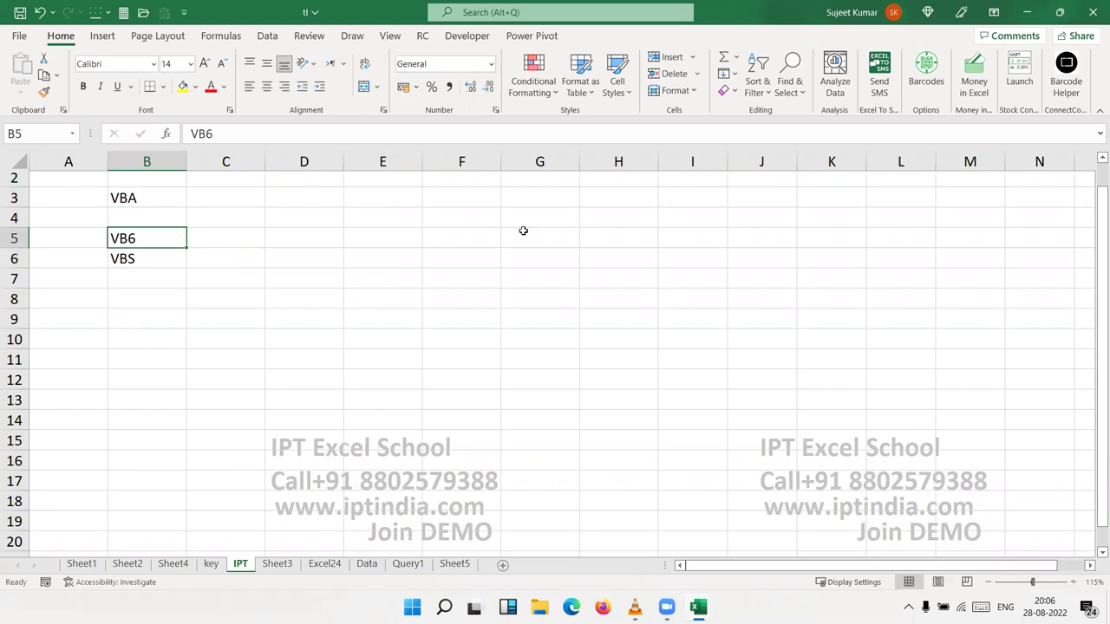
pyautogui.hotkey('shift', 'Down')
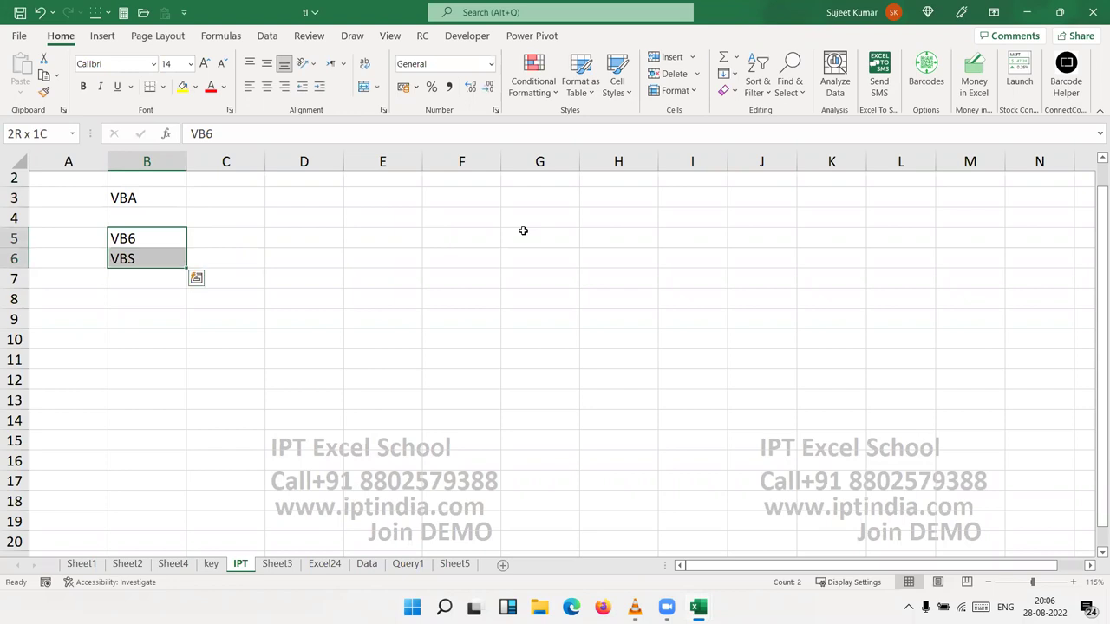
pyautogui.press('Up')
pyautogui.press('Up')
pyautogui.press('Up')
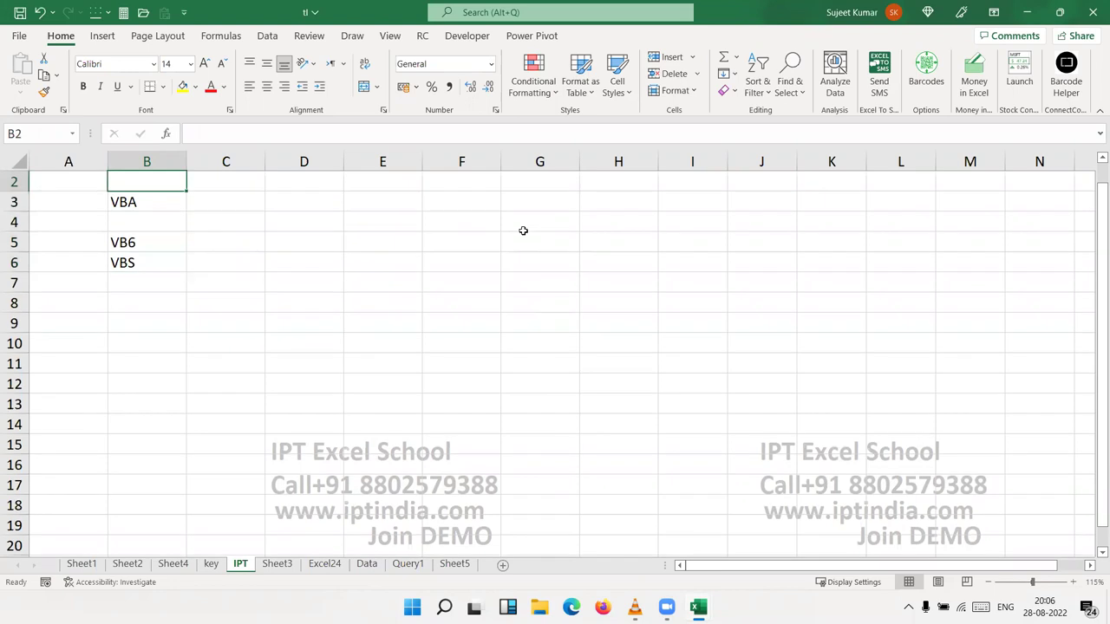
pyautogui.press('Right')
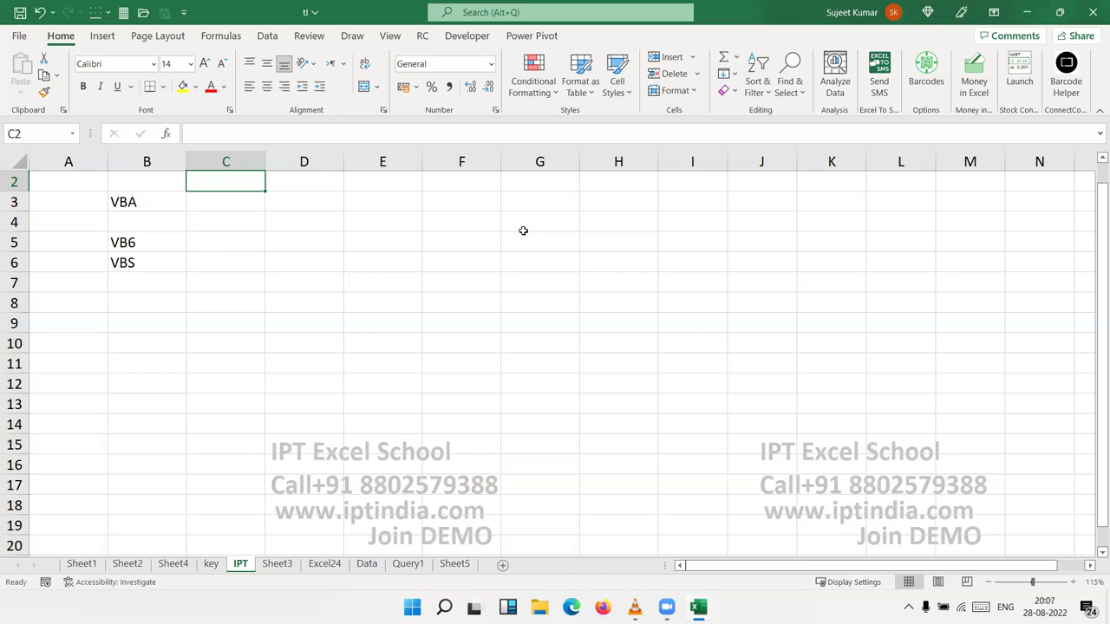
# Clear VB6 and VBS from cells B5:B6.
pyautogui.press('Down')
pyautogui.press('Left')
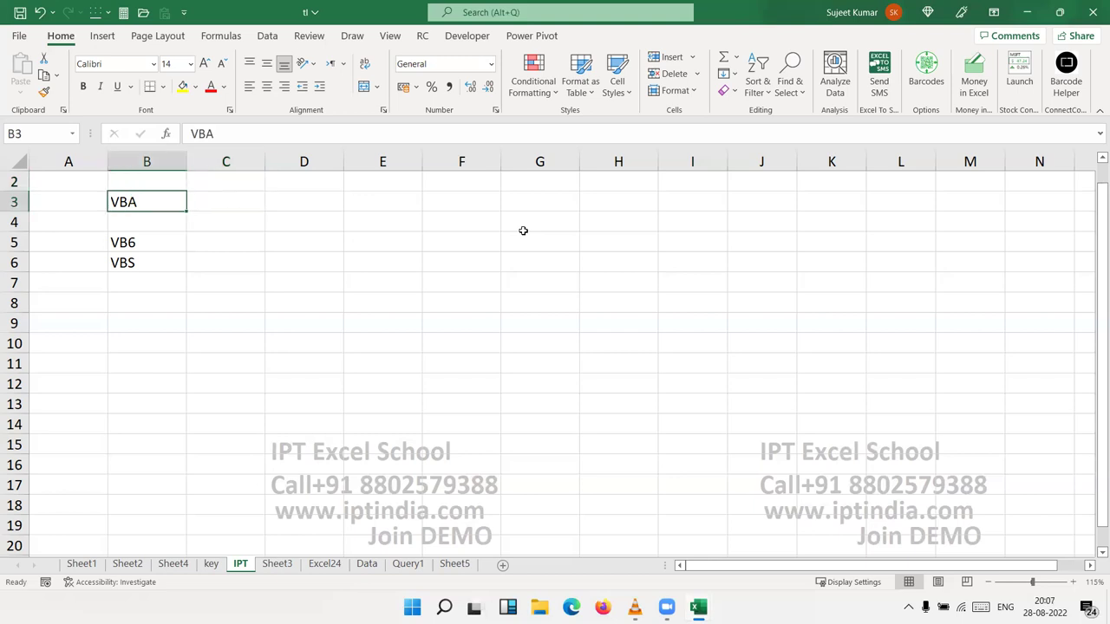
pyautogui.hotkey('ctrl', 'Down')
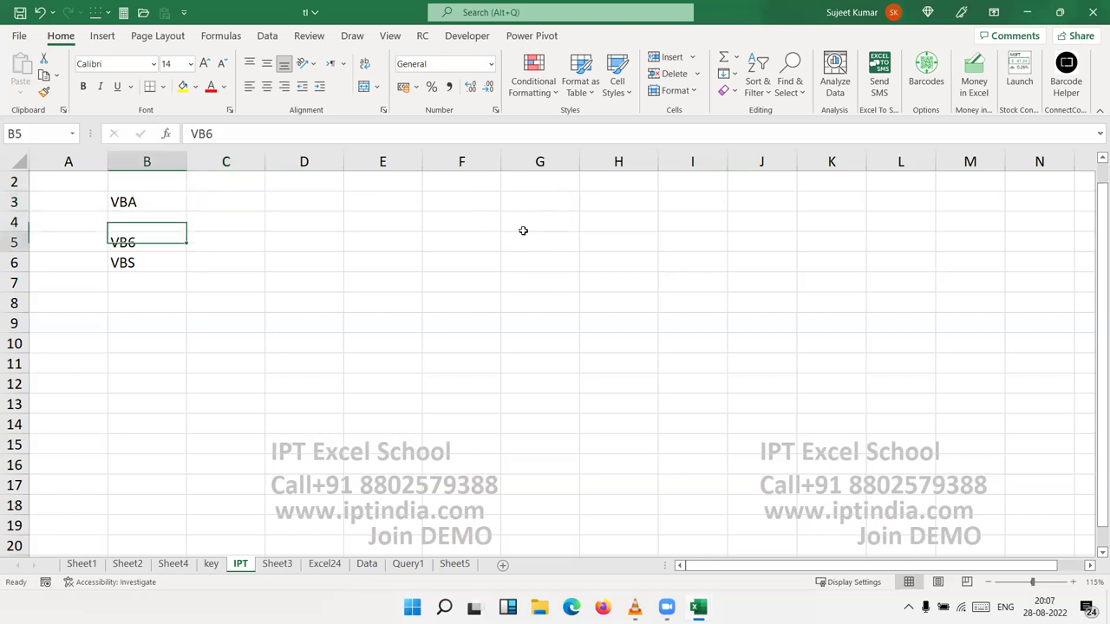
pyautogui.hotkey('ctrl', 'shift', 'Down')
pyautogui.press('Delete')
pyautogui.press('Up')
pyautogui.press('Up')
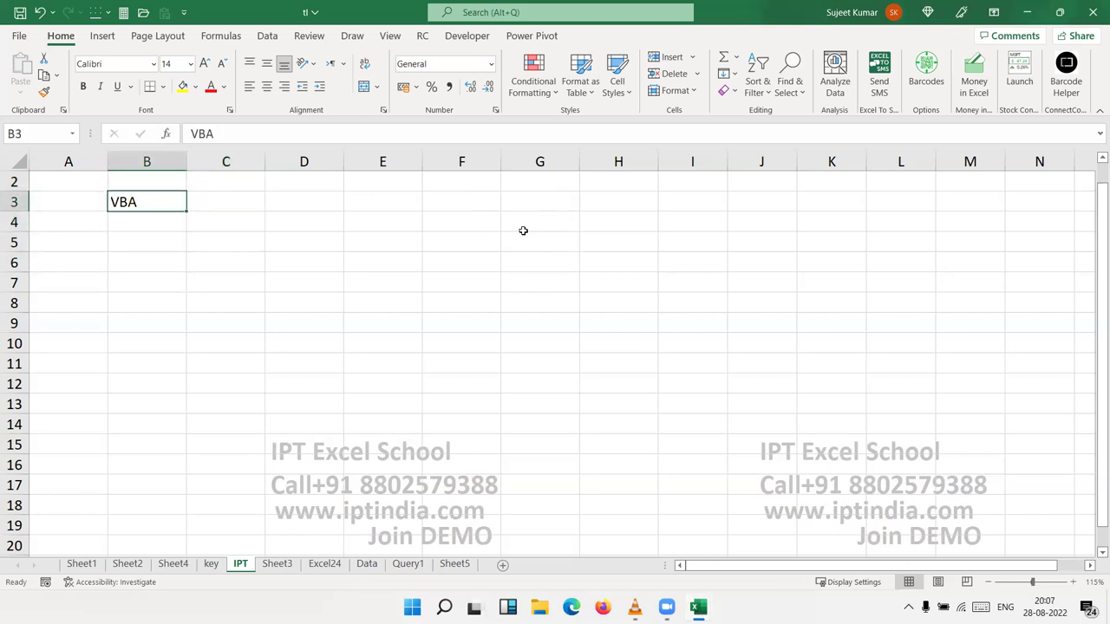
# Type Macros into cell C5.
pyautogui.press('Right')
pyautogui.press('Right')
pyautogui.press('Down')
pyautogui.press('Left')
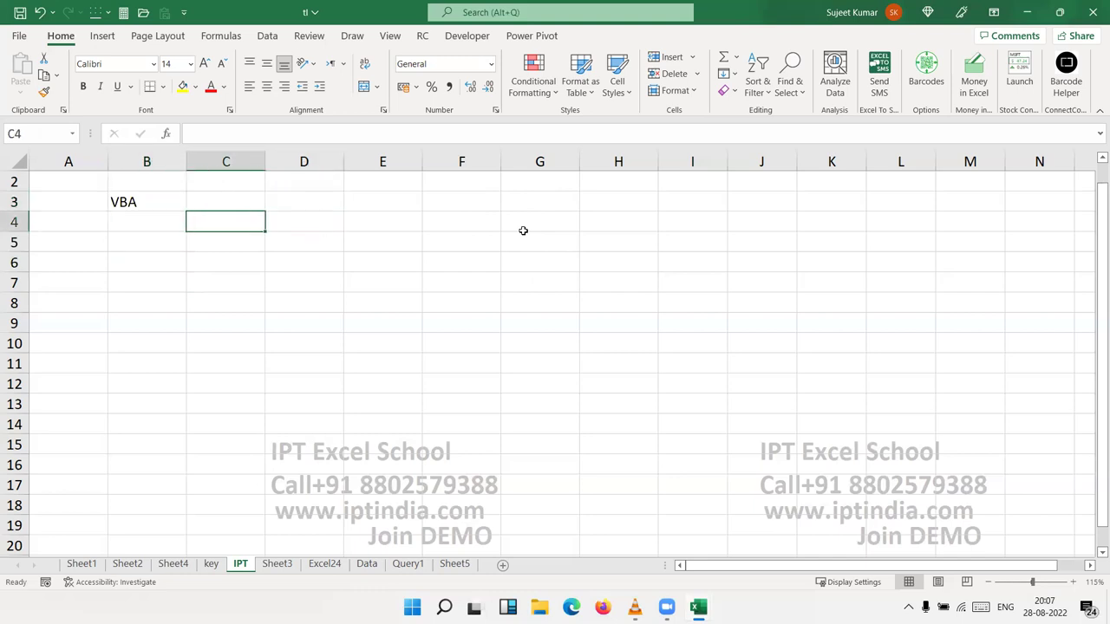
pyautogui.press('Down')
pyautogui.write('MAcros')
pyautogui.press('Down')
pyautogui.press('Down')
pyautogui.press('Down')
pyautogui.press('Up')
pyautogui.press('Up')
pyautogui.press('Up')
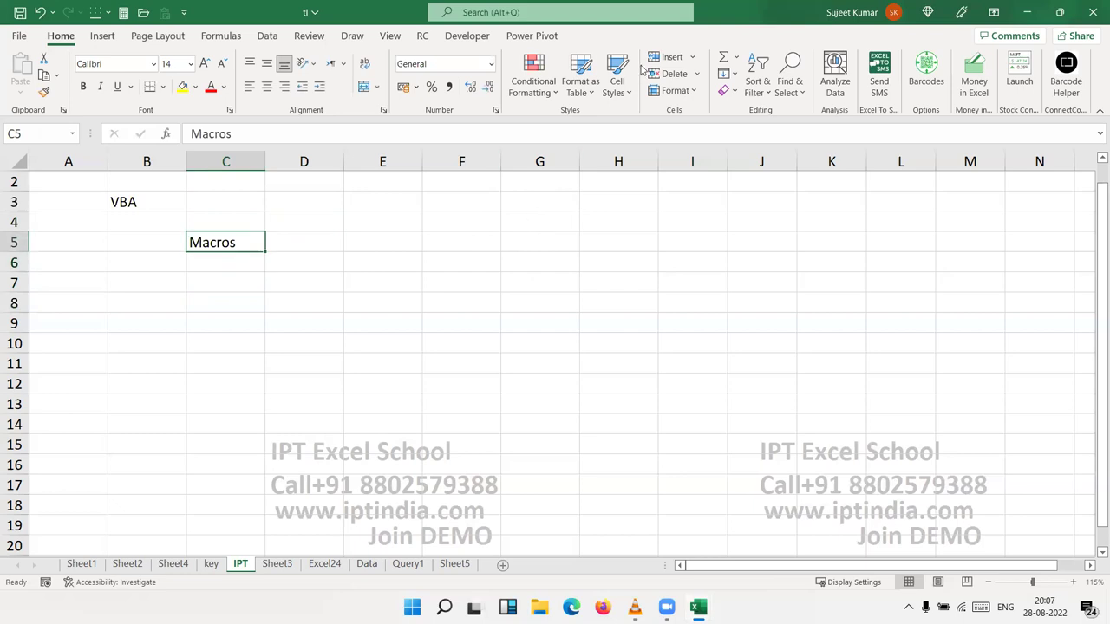
# Select empty cell E5 and start recording a new macro, Macro1, stored in This Workbook.
pyautogui.click(467, 35)
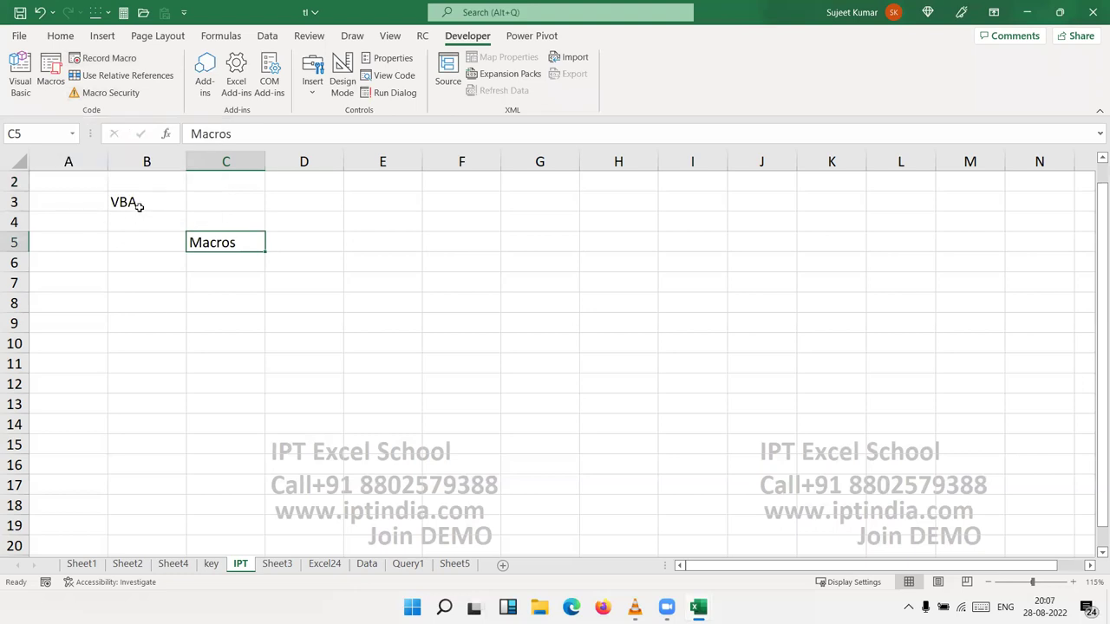
pyautogui.click(385, 220)
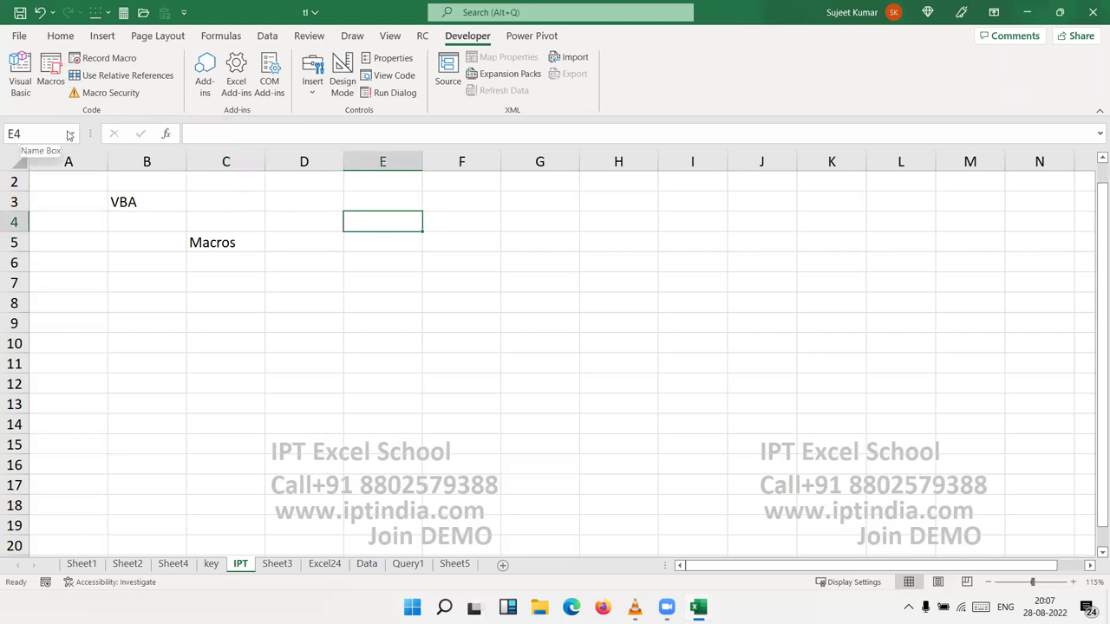
pyautogui.click(162, 194)
pyautogui.click(358, 239)
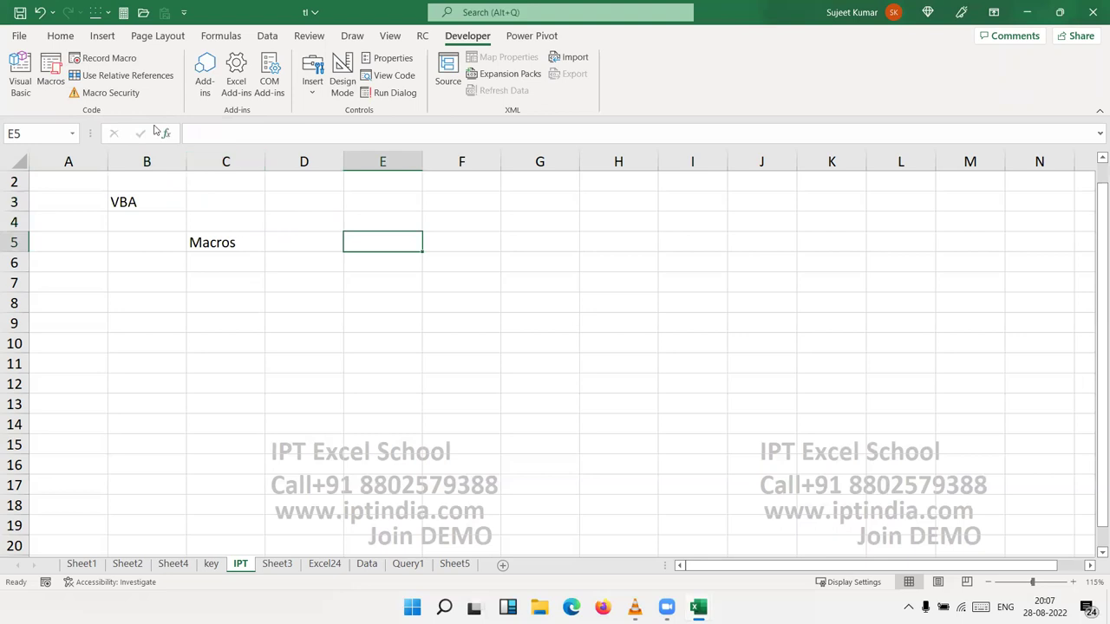
pyautogui.click(122, 67)
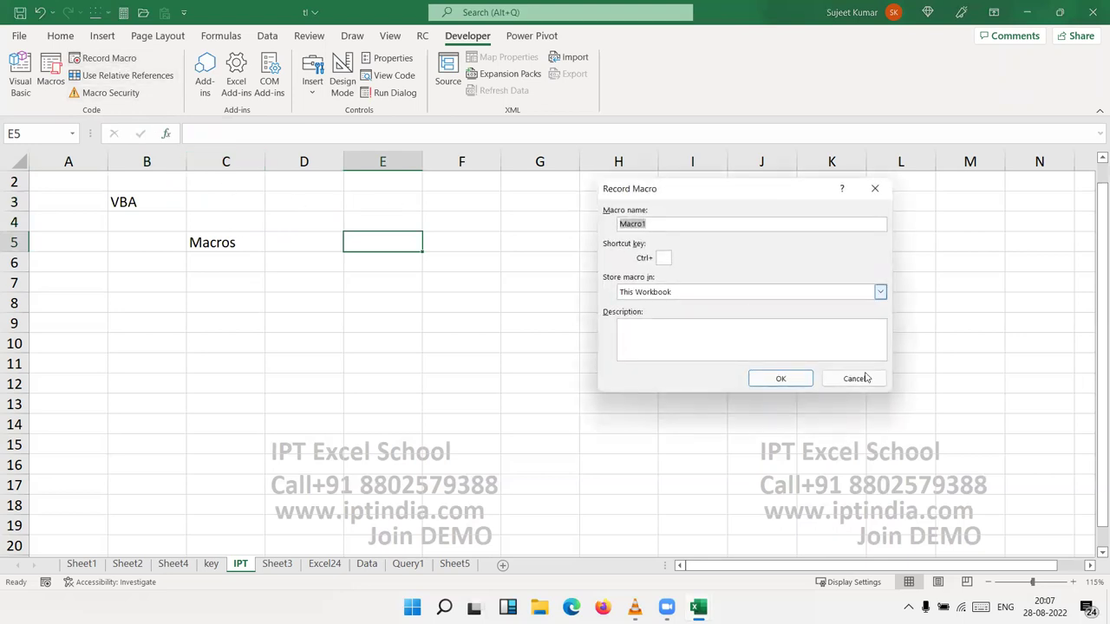
# Record Macro1 typing 'Name' into H2, stop recording, and open Macro1's code in Module2.
pyautogui.click(792, 380)
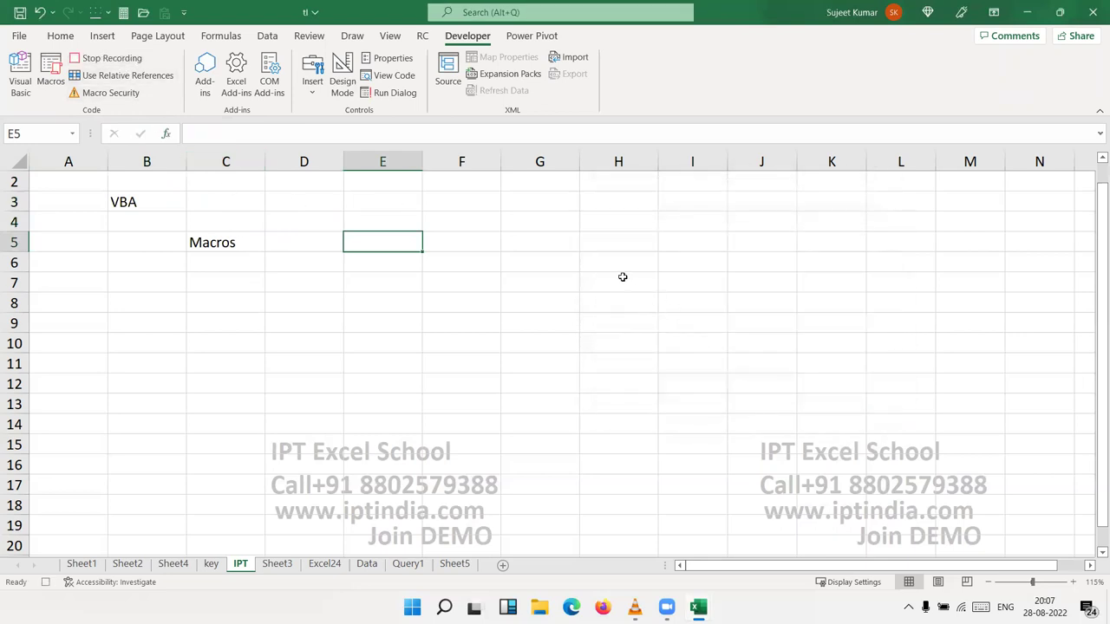
pyautogui.click(638, 178)
pyautogui.write('Name')
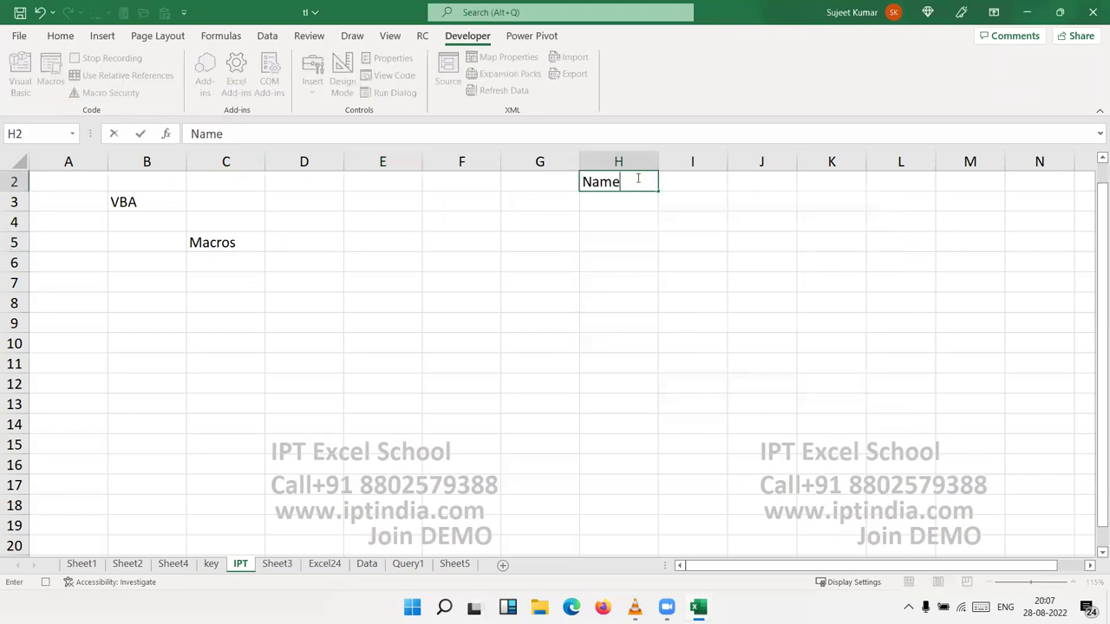
pyautogui.press('Return')
pyautogui.click(638, 178)
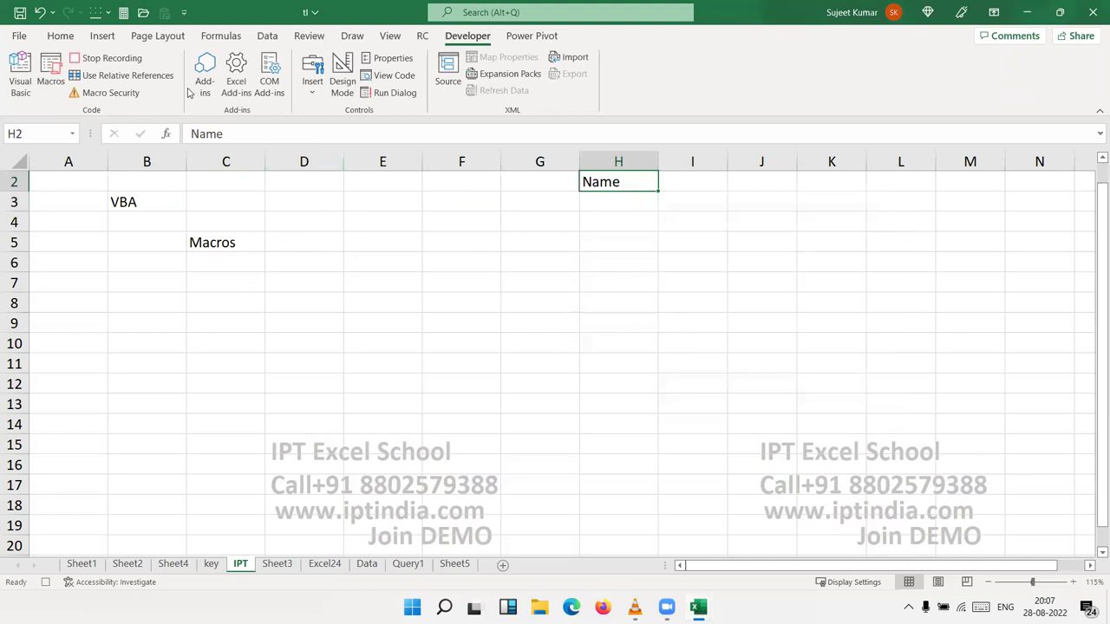
pyautogui.click(128, 63)
pyautogui.click(50, 75)
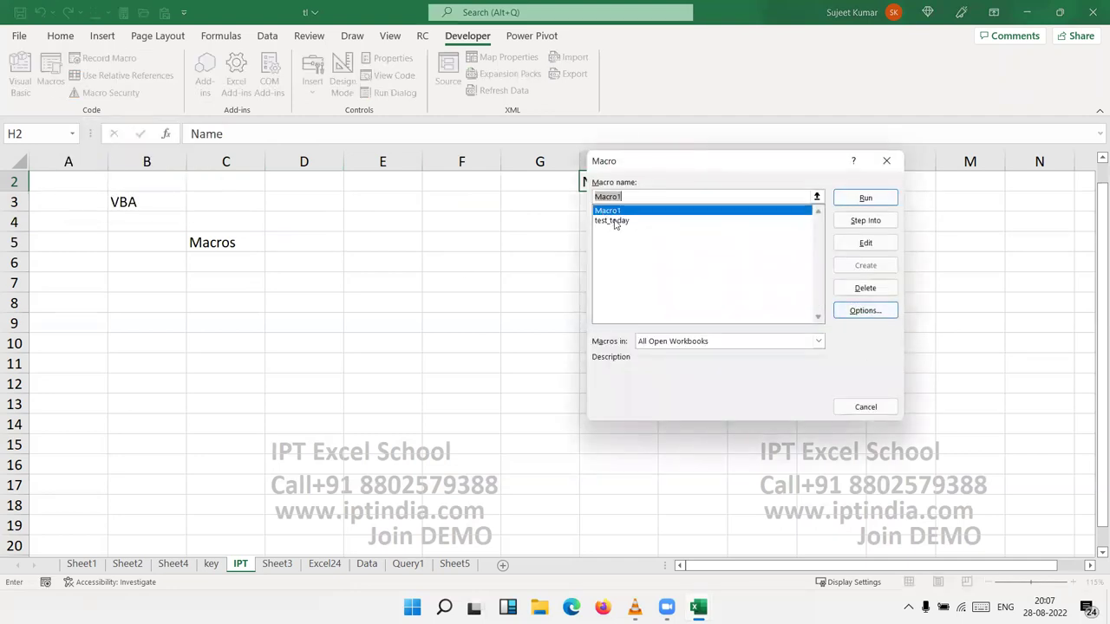
pyautogui.click(877, 246)
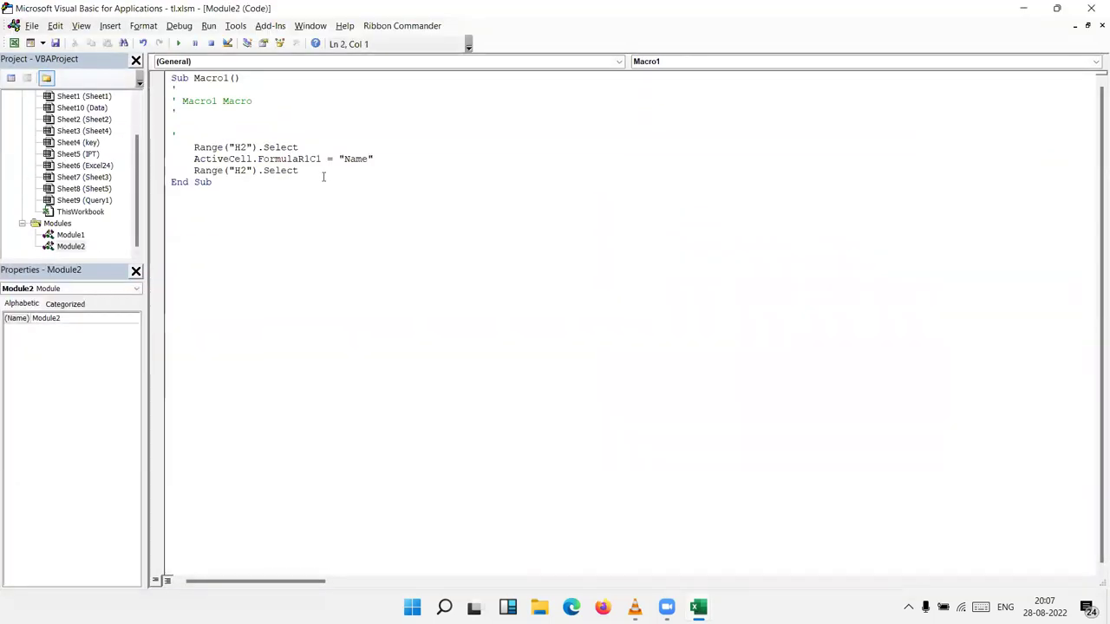
# Insert blank lines above End Sub in Macro1, select its recorded statements, and close the editor.
pyautogui.moveTo(323, 177); pyautogui.dragTo(216, 210)
pyautogui.click(170, 183)
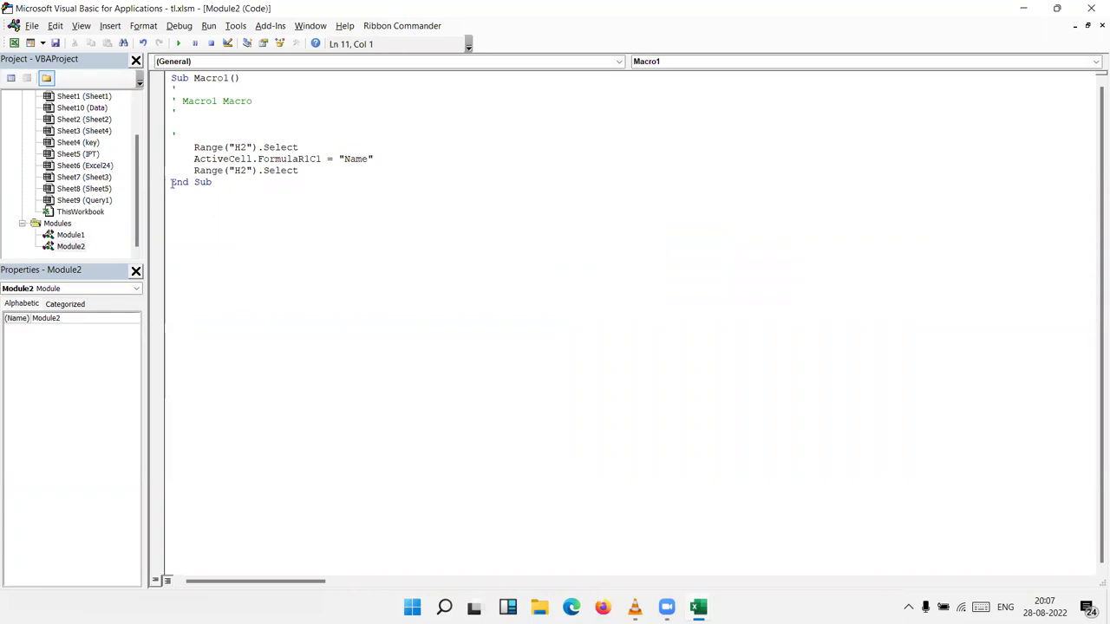
pyautogui.press('Return')
pyautogui.press('Return')
pyautogui.moveTo(327, 176)
pyautogui.mouseDown()
pyautogui.moveTo(184, 132)
pyautogui.moveTo(196, 148)
pyautogui.mouseUp()
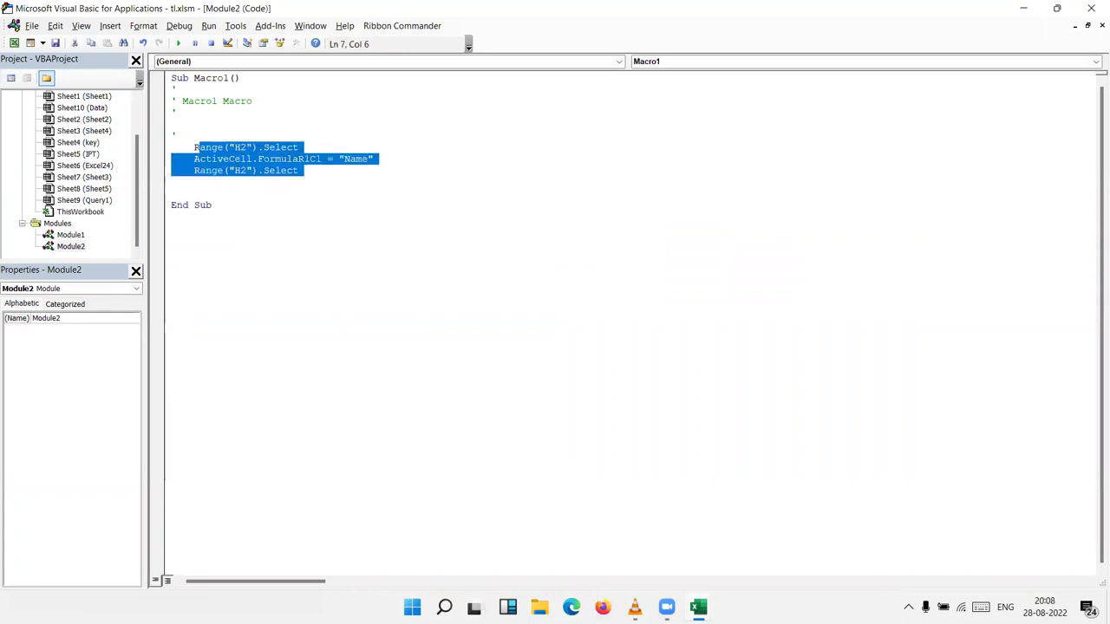
pyautogui.click(1091, 8)
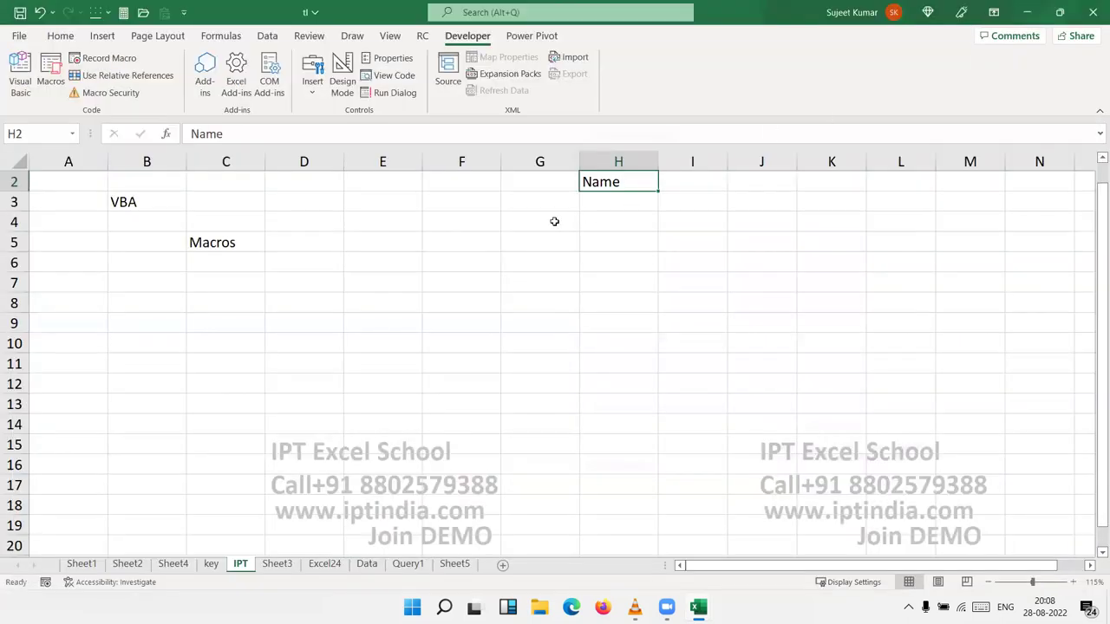
# Check cells C5 (Macros), H2 (Name) and the empty cells below H2 on the IPT sheet.
pyautogui.click(209, 244)
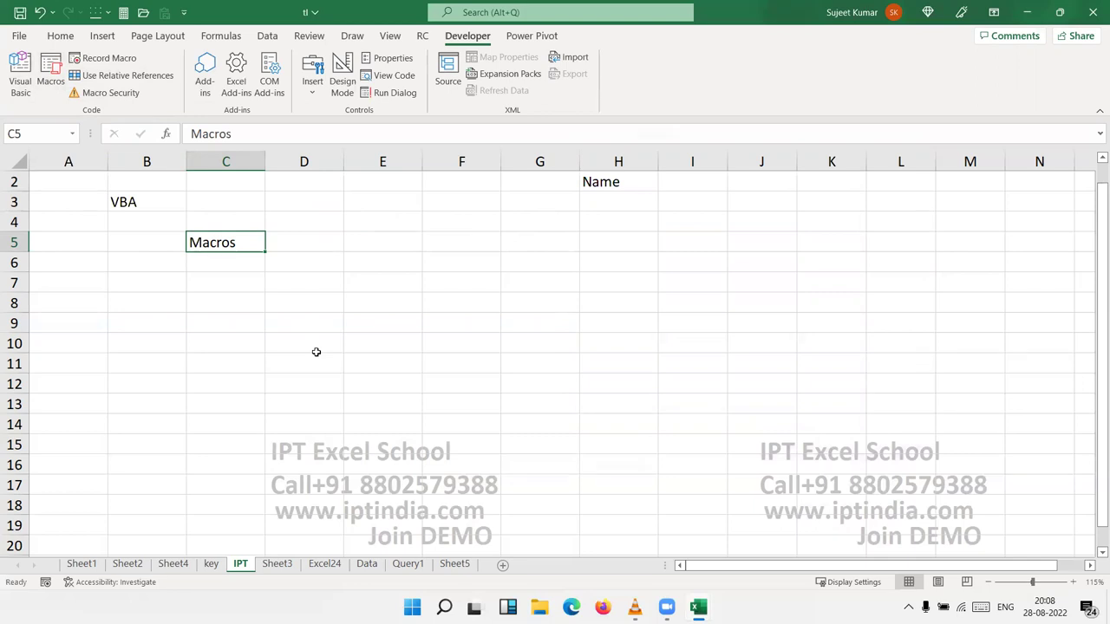
pyautogui.click(248, 283)
pyautogui.click(235, 243)
pyautogui.click(620, 182)
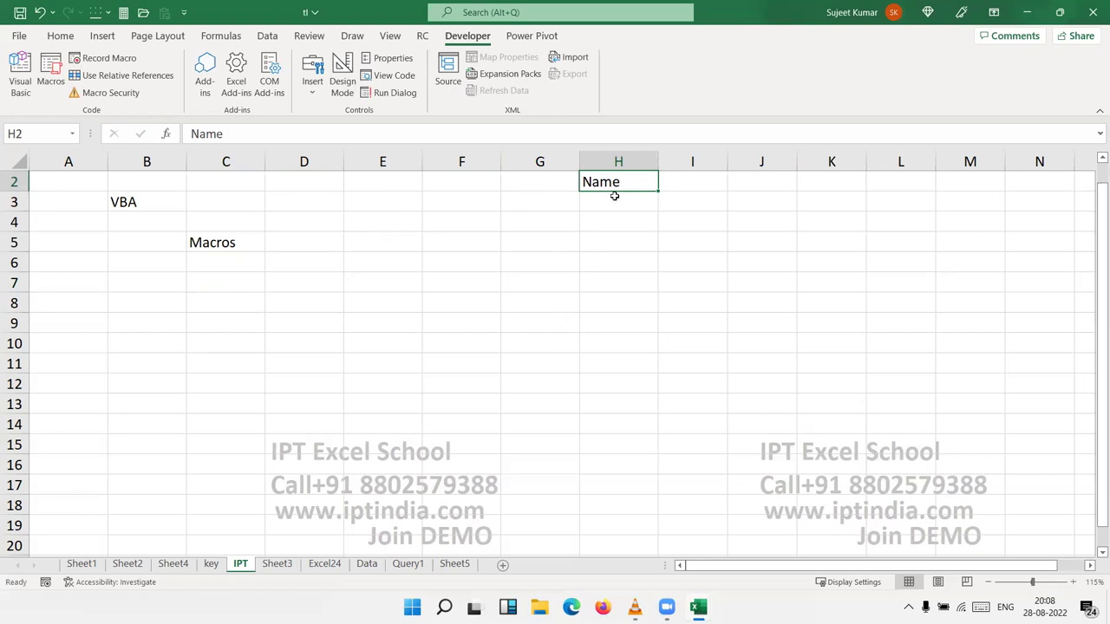
pyautogui.moveTo(614, 195); pyautogui.dragTo(612, 445)
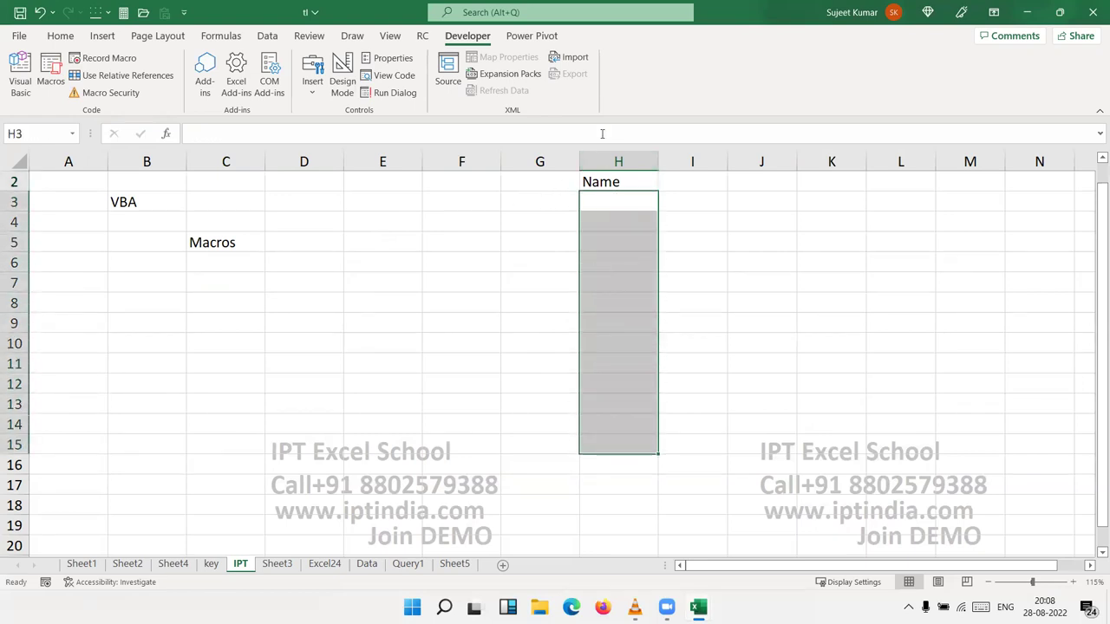
pyautogui.click(607, 199)
pyautogui.click(607, 242)
pyautogui.click(614, 305)
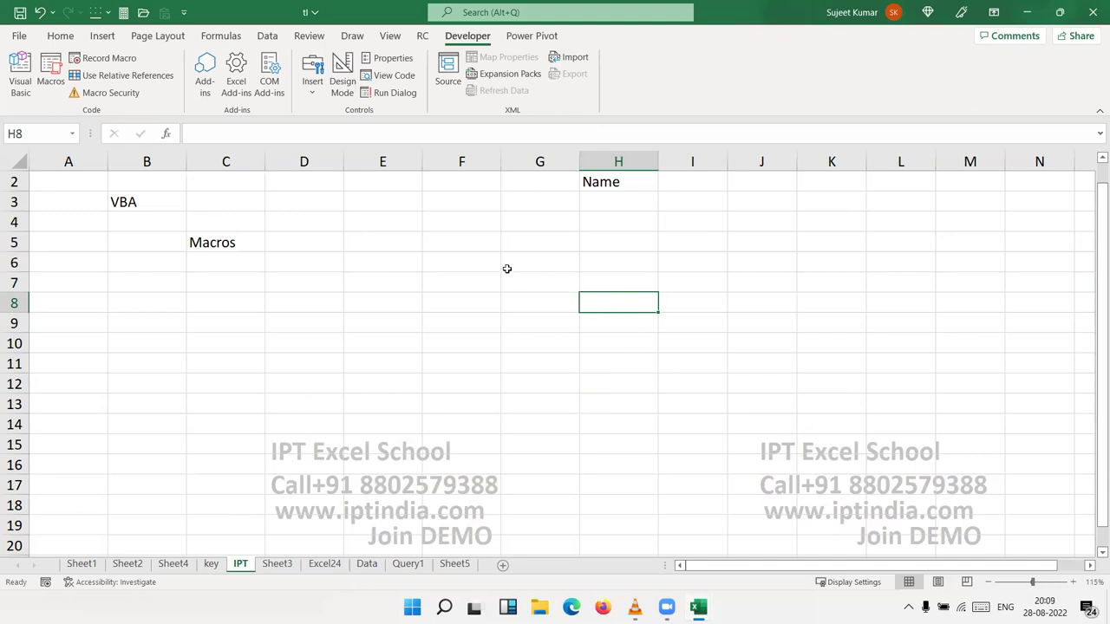
# Clear H2, run Macro1 to rewrite Name there, then delete H2's content again.
pyautogui.click(634, 178)
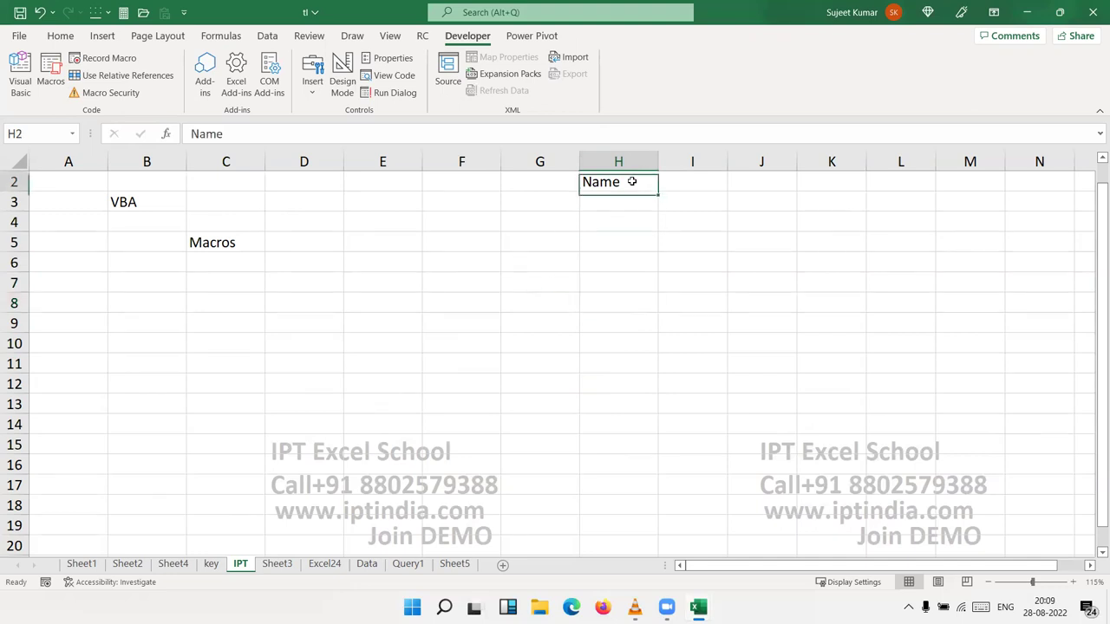
pyautogui.press('Delete')
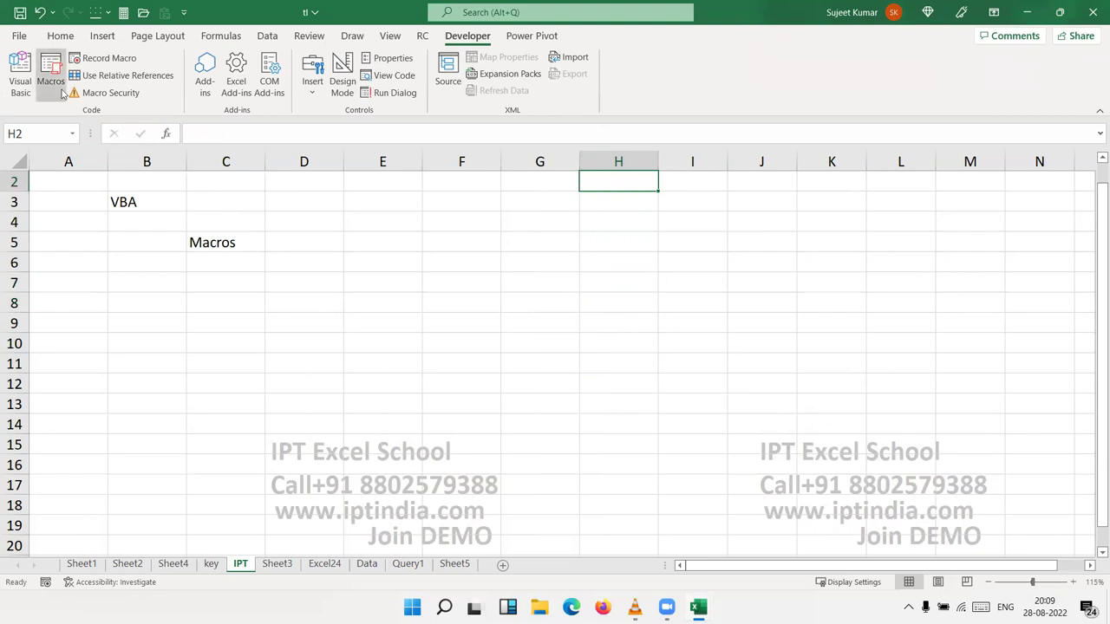
pyautogui.click(51, 74)
pyautogui.click(855, 197)
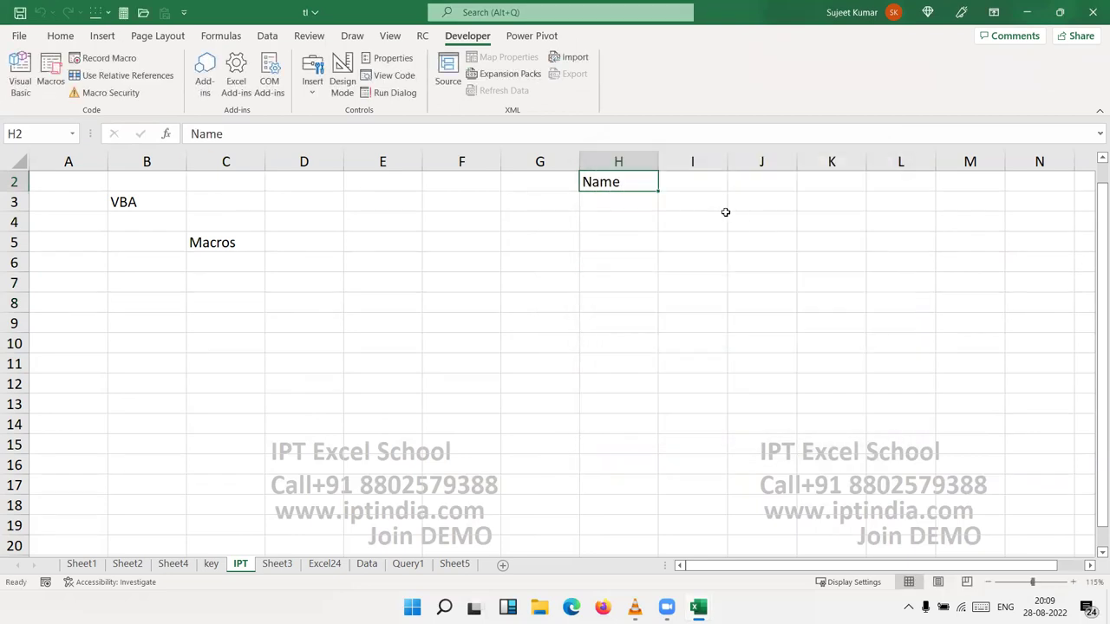
pyautogui.click(853, 185)
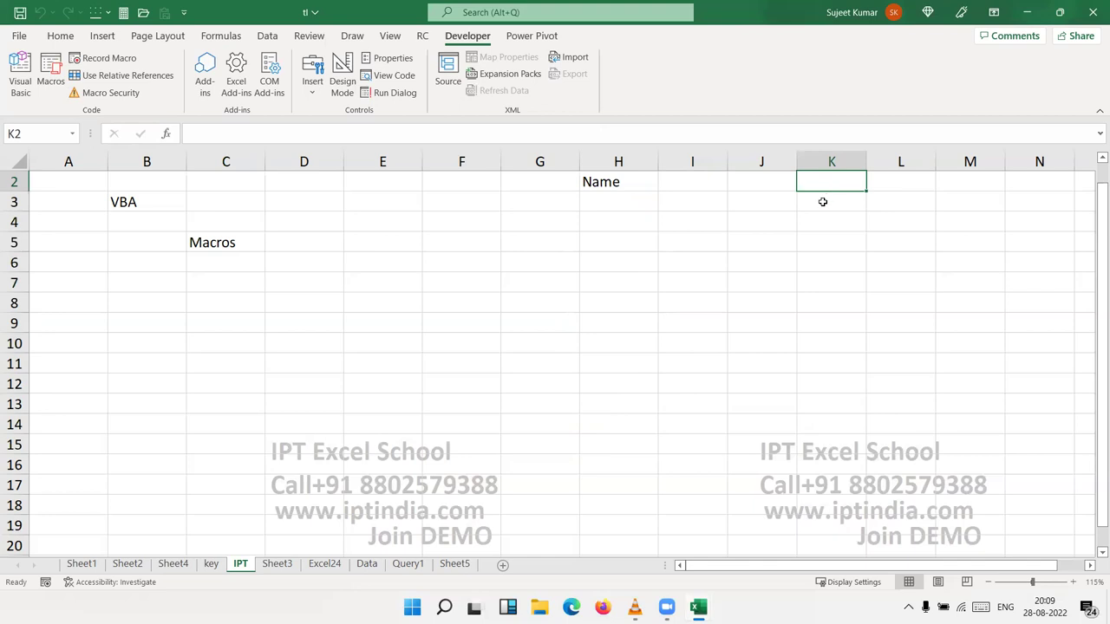
pyautogui.click(644, 184)
pyautogui.press('Delete')
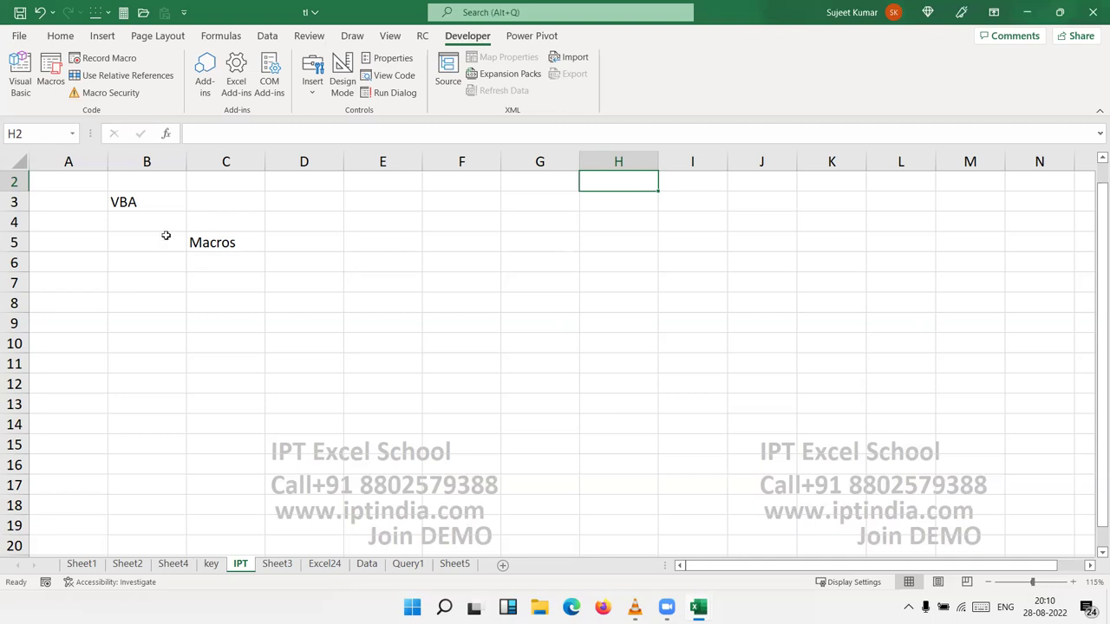
pyautogui.moveTo(136, 201); pyautogui.dragTo(228, 244)
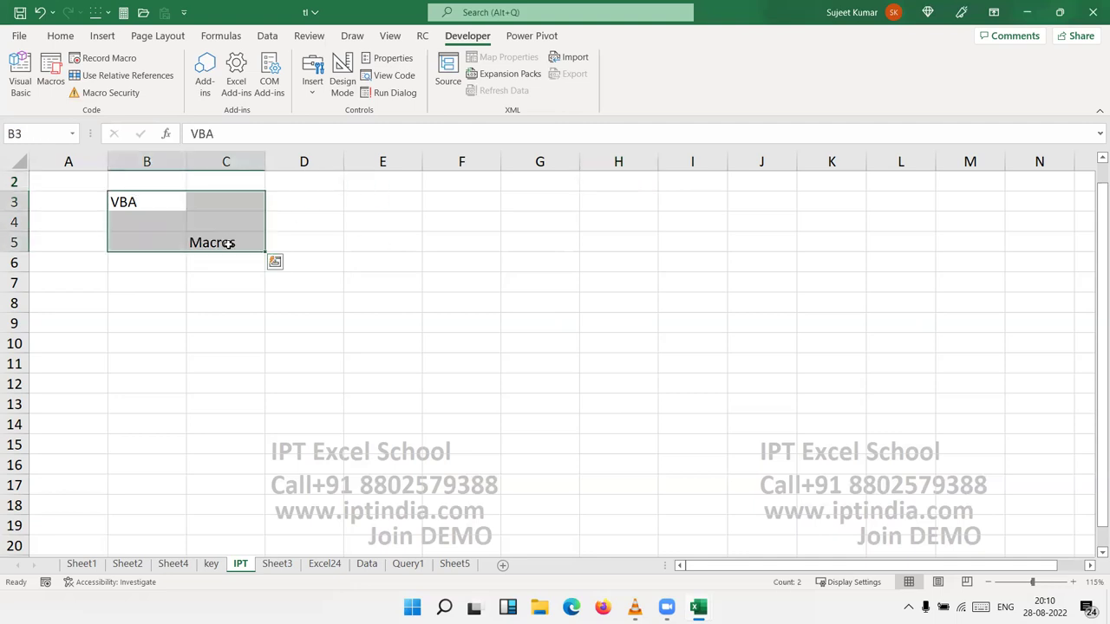
pyautogui.click(223, 279)
pyautogui.click(230, 241)
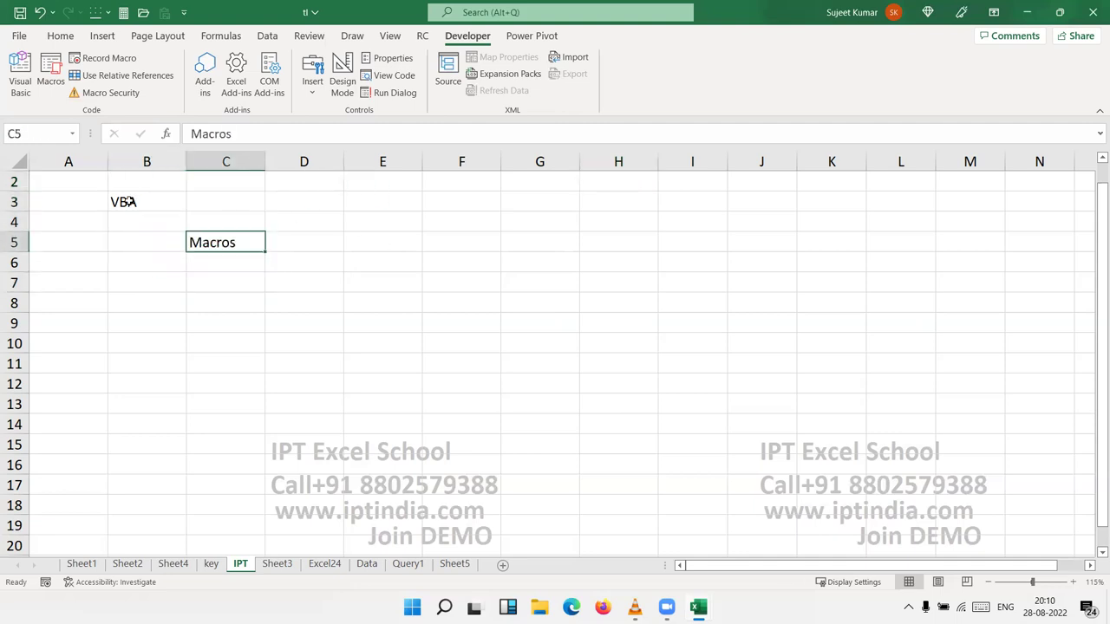
pyautogui.click(125, 202)
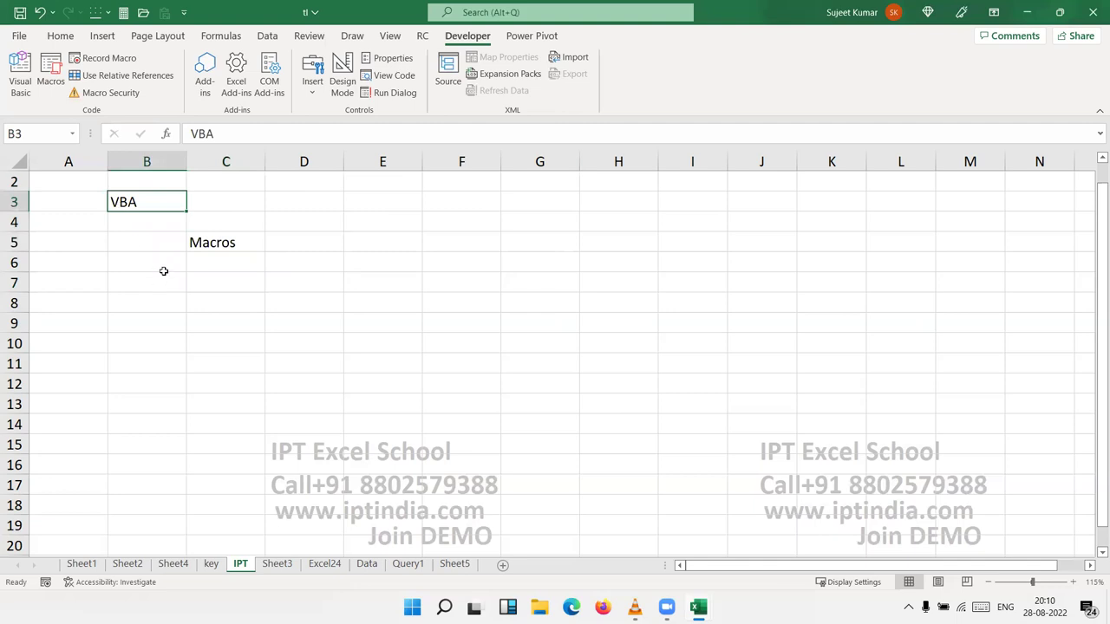
pyautogui.click(223, 241)
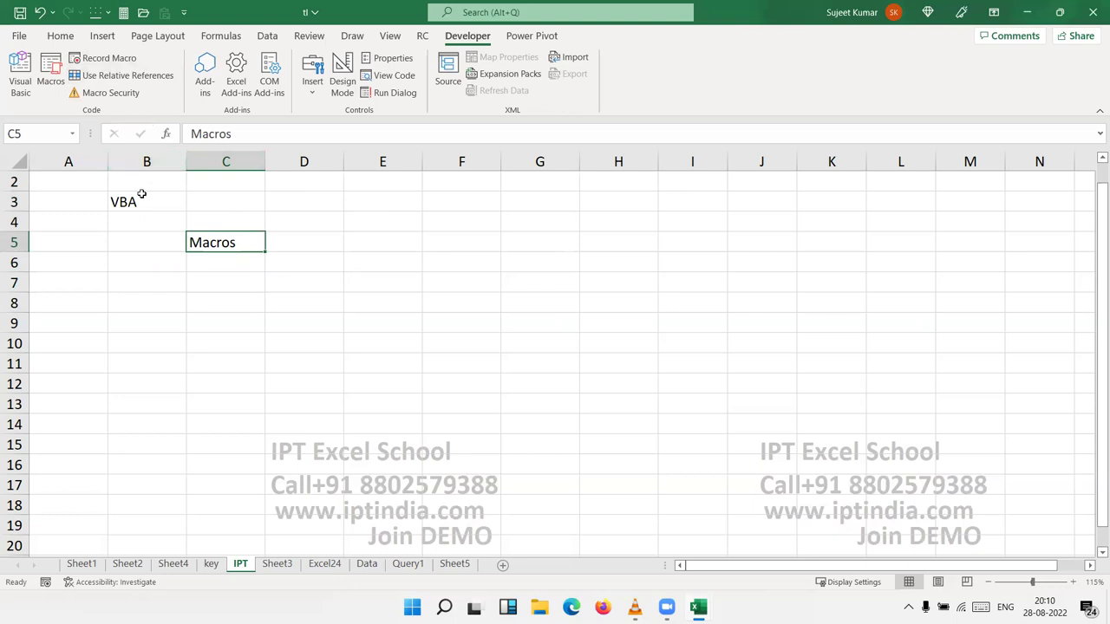
pyautogui.moveTo(138, 202); pyautogui.dragTo(141, 224)
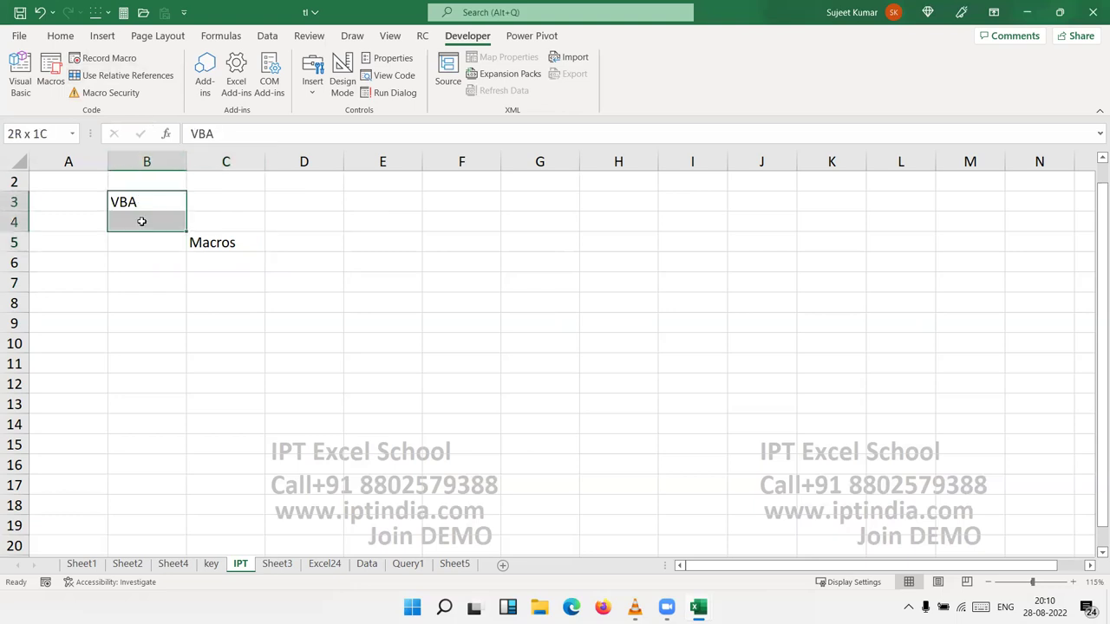
pyautogui.click(220, 239)
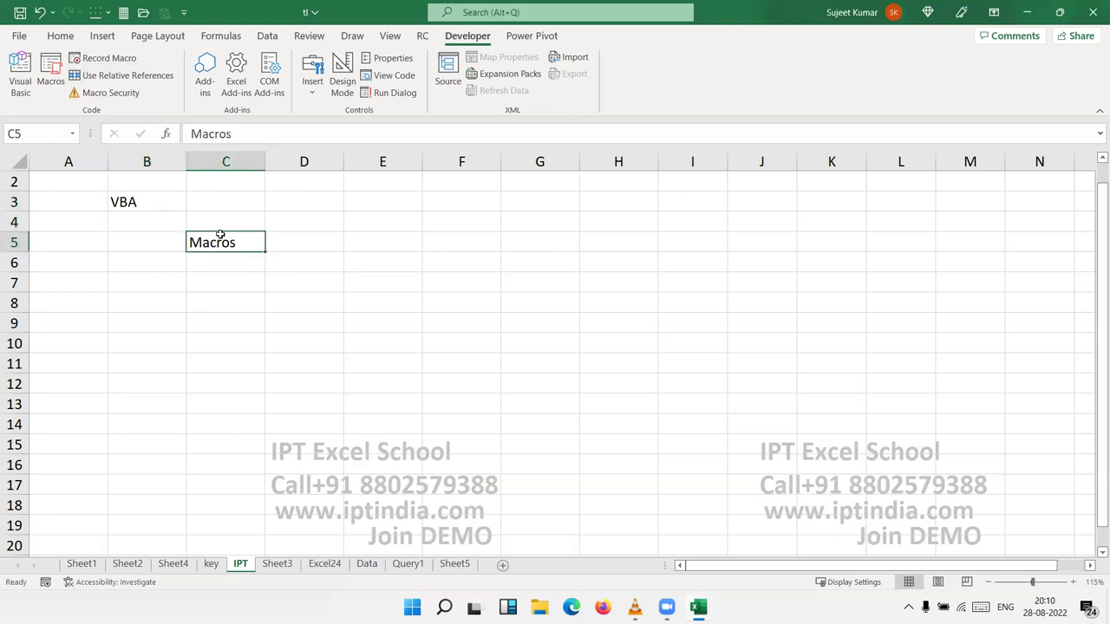
pyautogui.click(50, 71)
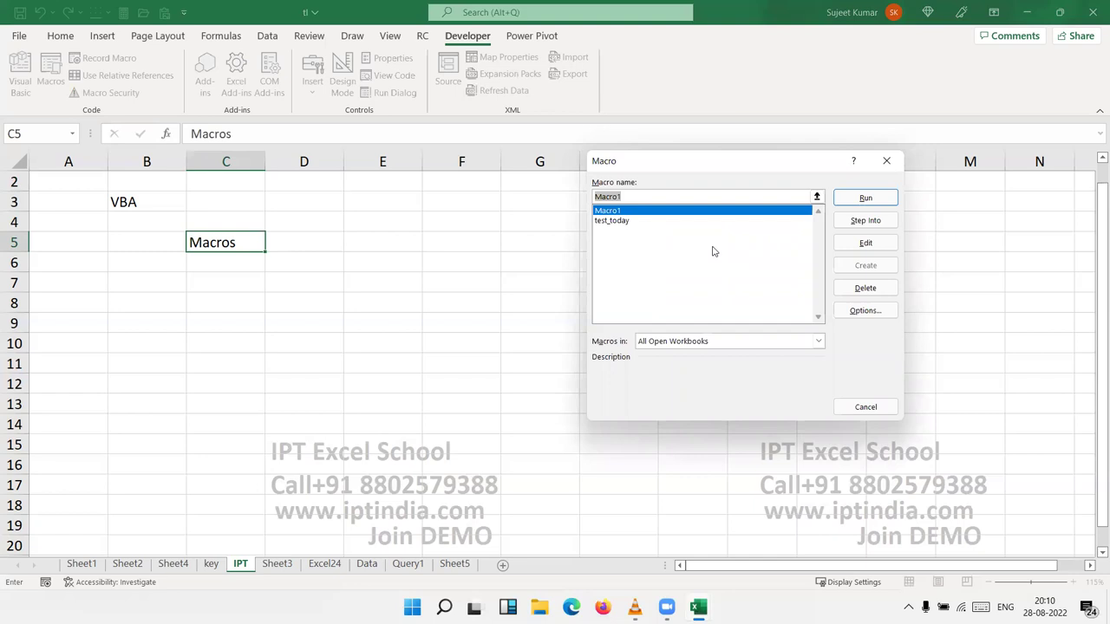
pyautogui.click(886, 160)
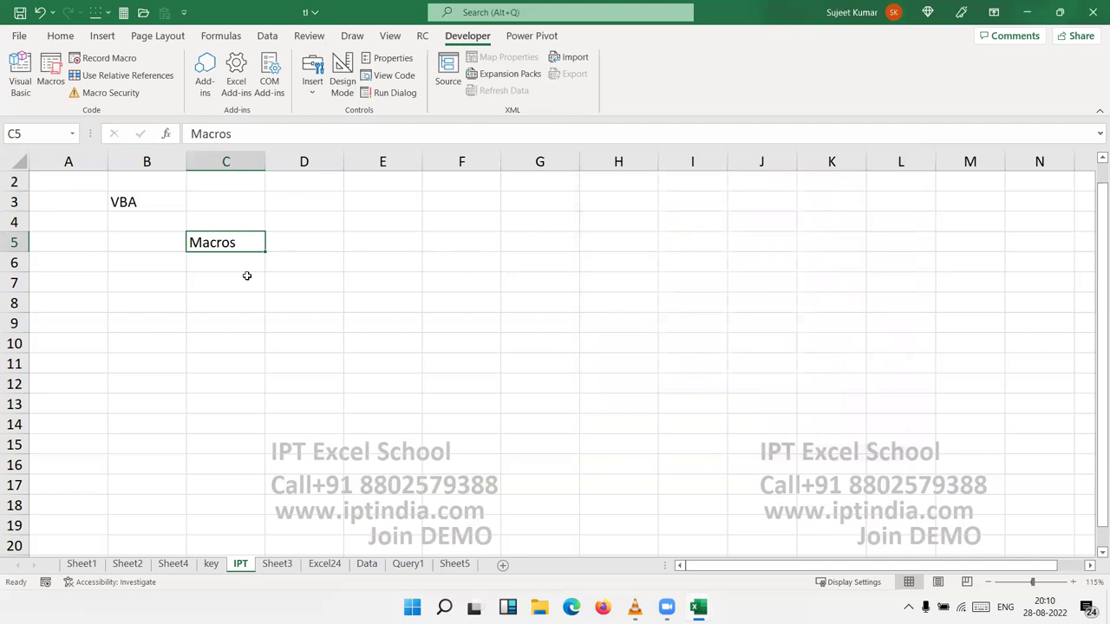
# Open Loop_Project-3 from the File menu's Recent list.
pyautogui.click(13, 39)
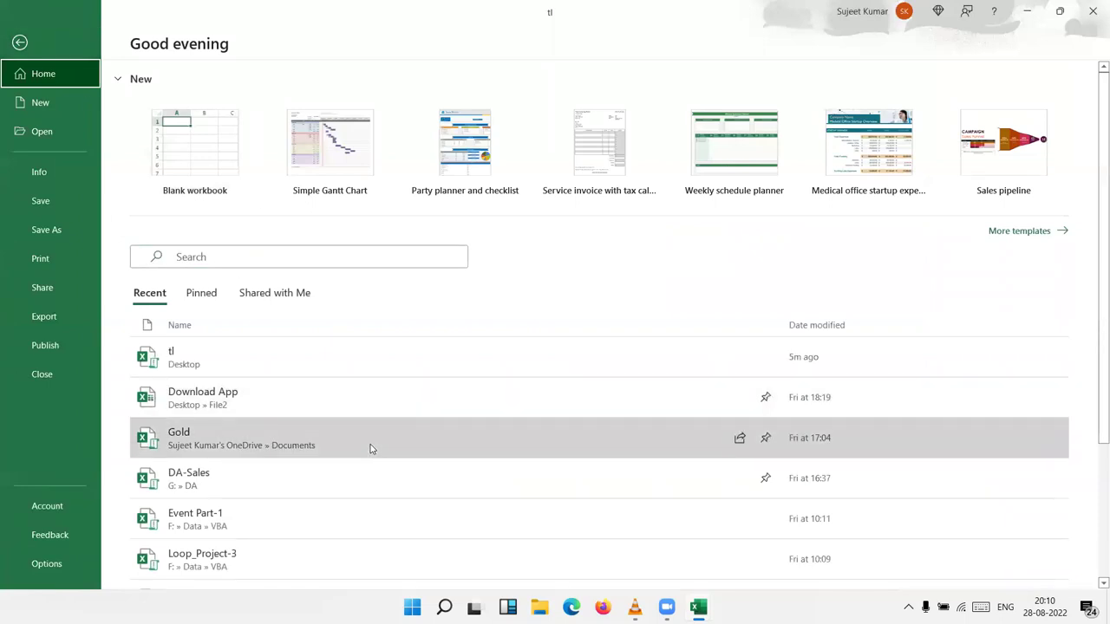
pyautogui.scroll(-3, 370, 450)
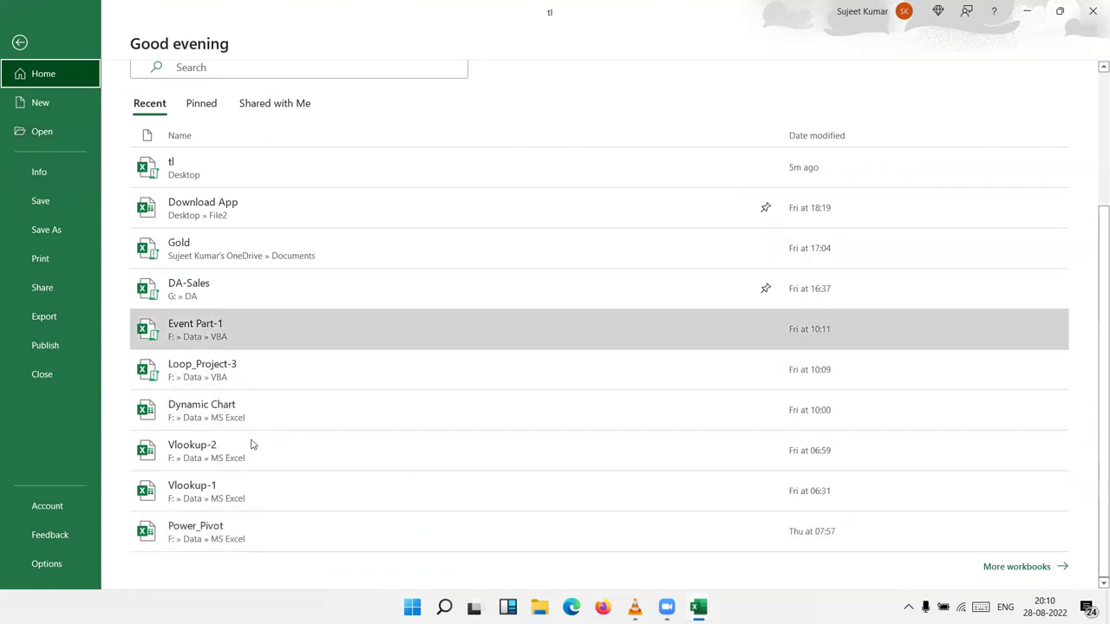
pyautogui.click(250, 389)
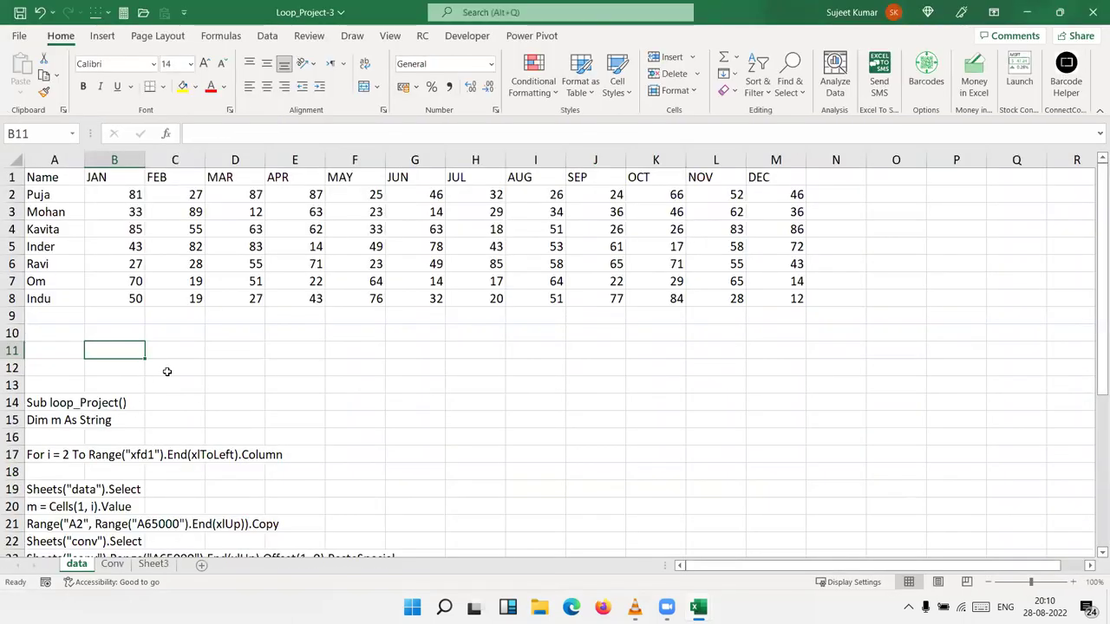
# Select the macro code text in A14:A37 of the data sheet and delete it.
pyautogui.scroll(-13, 168, 371)
pyautogui.scroll(13, 168, 371)
pyautogui.click(54, 401)
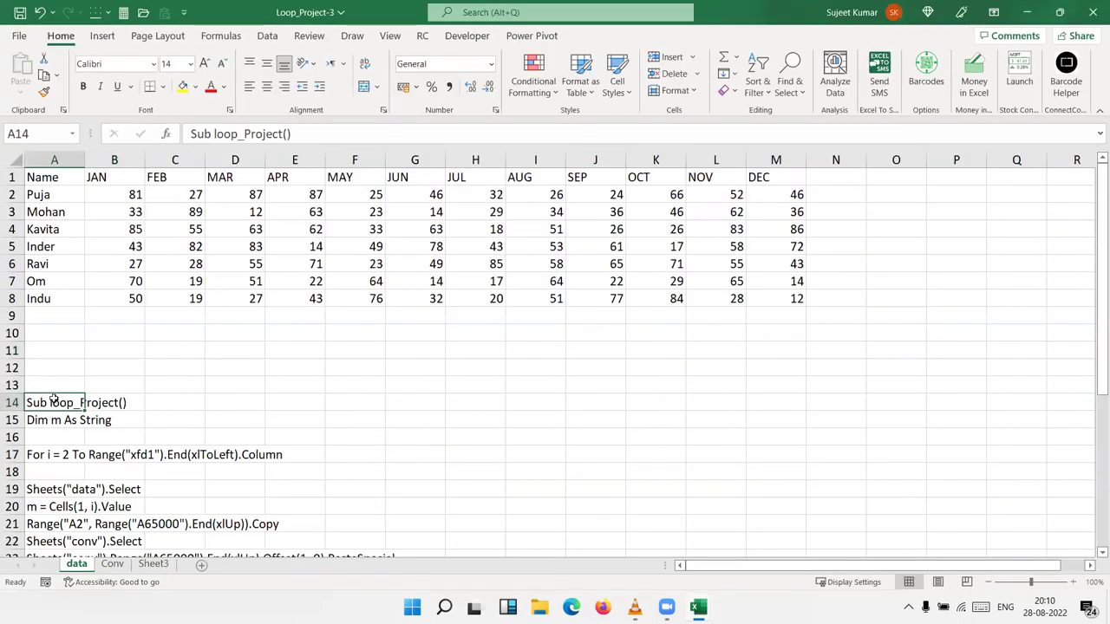
pyautogui.scroll(-3, 54, 421)
pyautogui.scroll(-4, 60, 486)
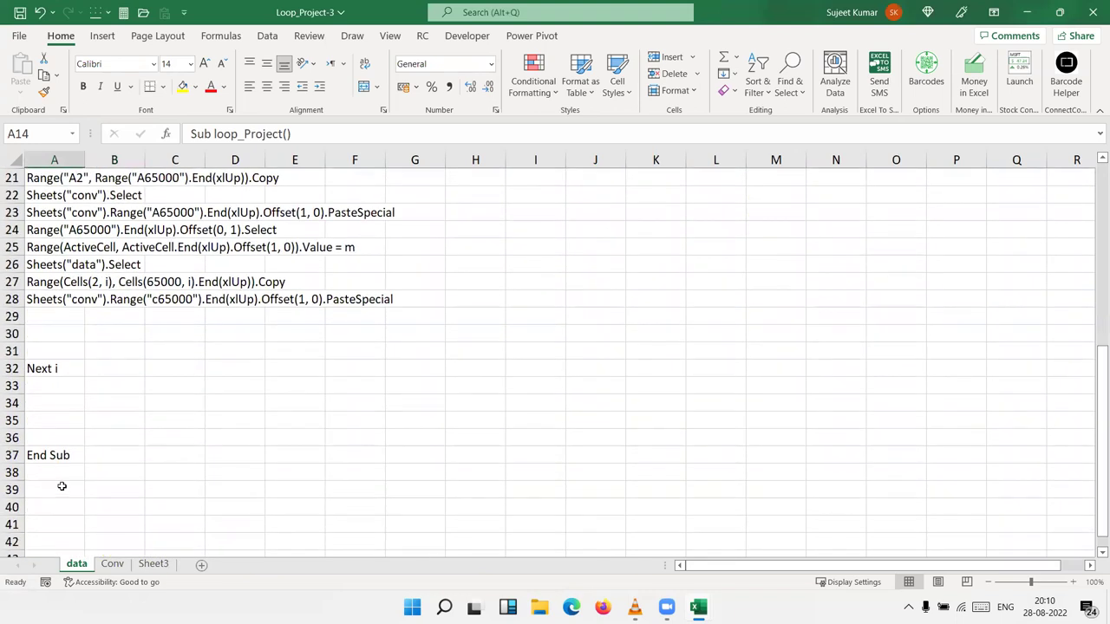
pyautogui.keyDown('shift'); pyautogui.click(63, 457); pyautogui.keyUp('shift')
pyautogui.scroll(7, 154, 457)
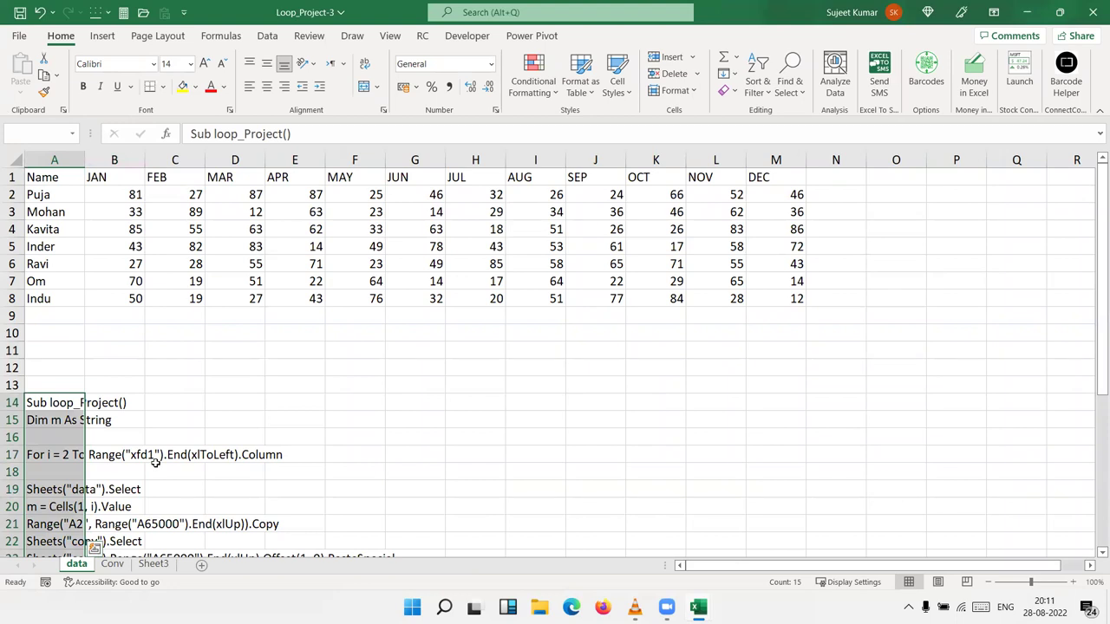
pyautogui.press('Delete')
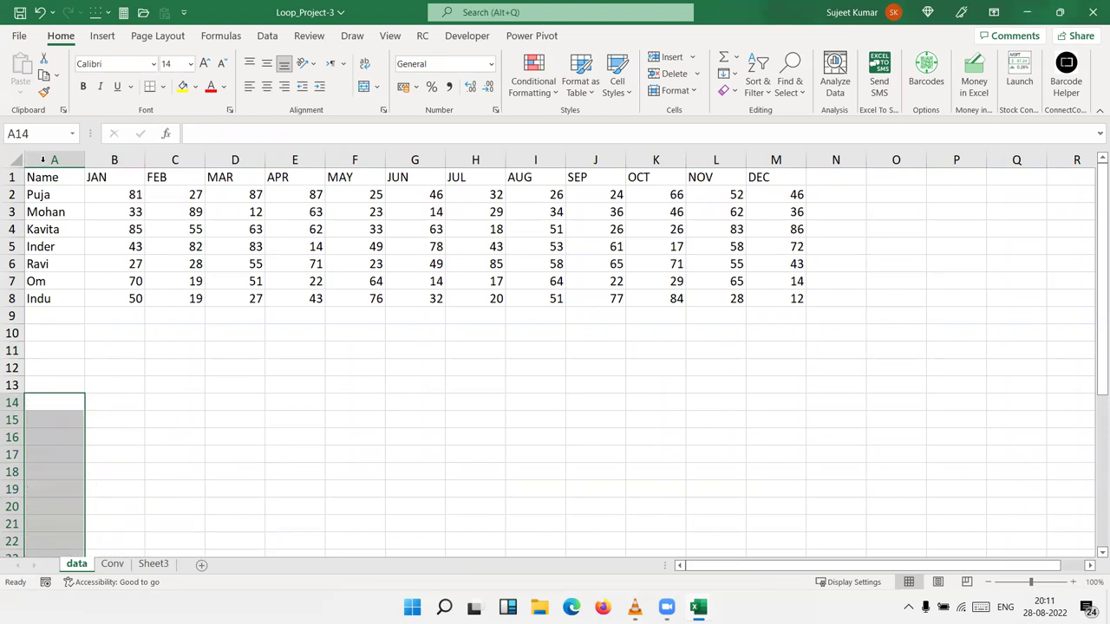
# Clear the existing Name, Month and Sales values from rows 2 onward on the Conv sheet.
pyautogui.moveTo(39, 173); pyautogui.dragTo(785, 282)
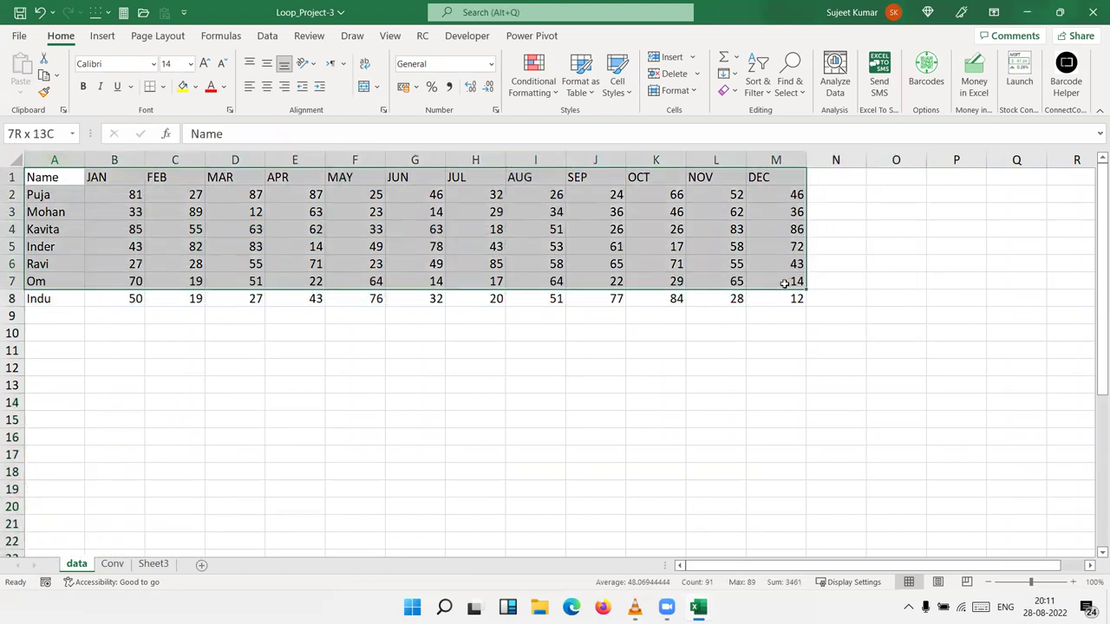
pyautogui.click(113, 564)
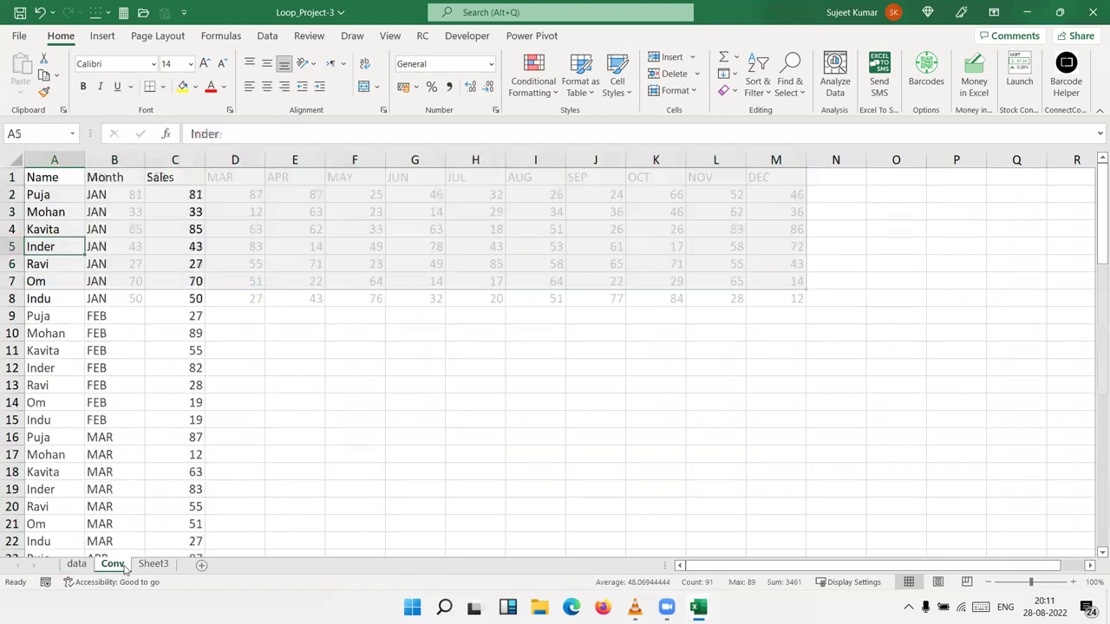
pyautogui.click(112, 266)
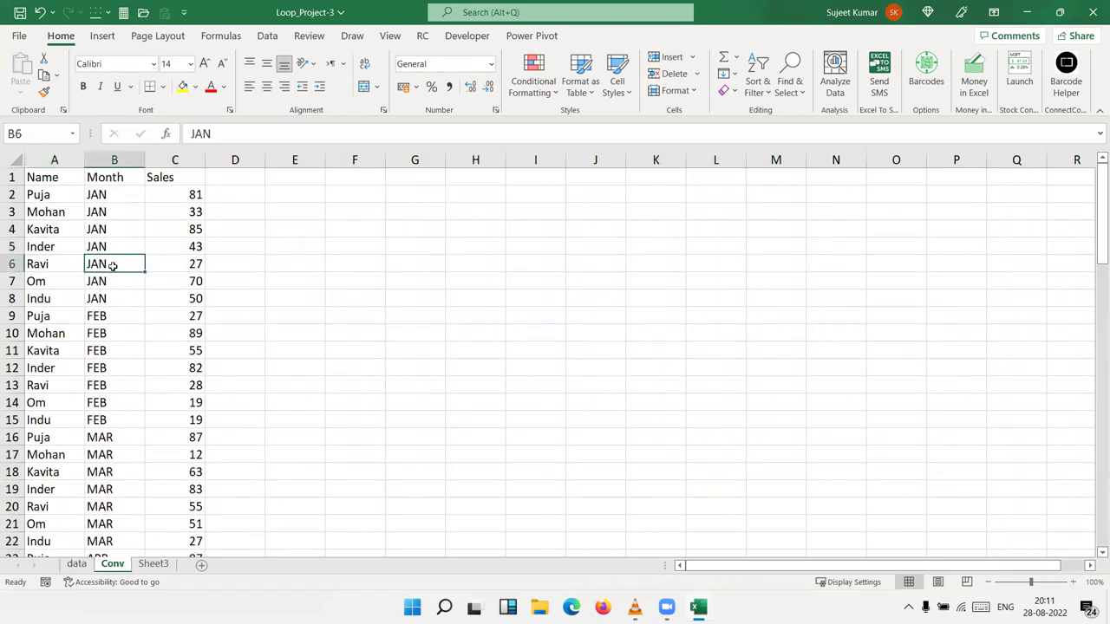
pyautogui.click(63, 198)
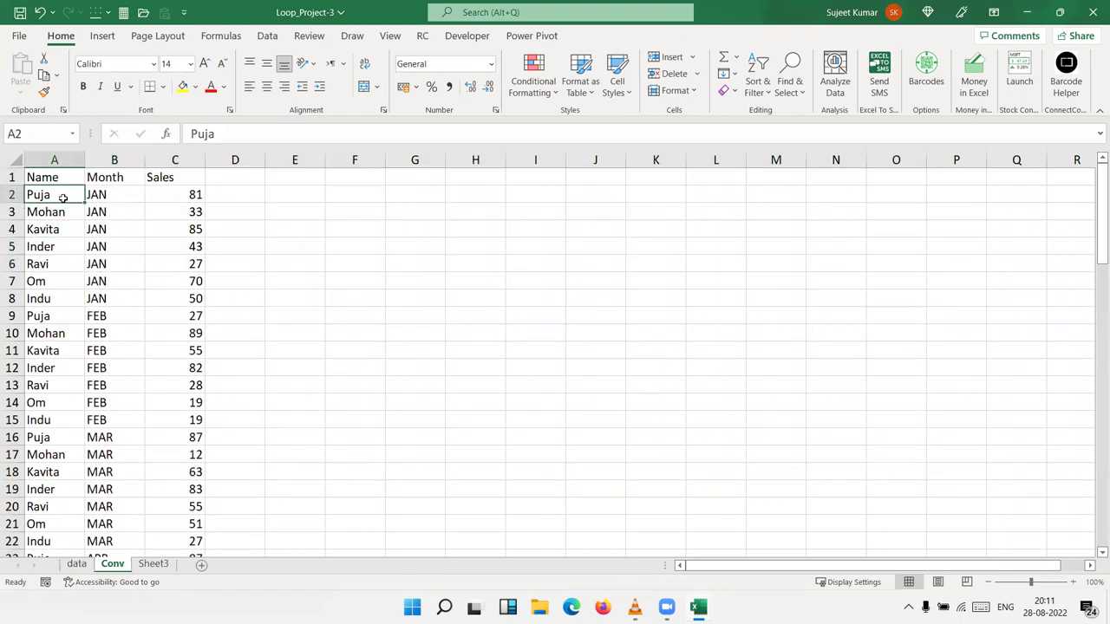
pyautogui.hotkey('ctrl', 'shift', 'Right')
pyautogui.hotkey('ctrl', 'shift', 'Down')
pyautogui.press('Delete')
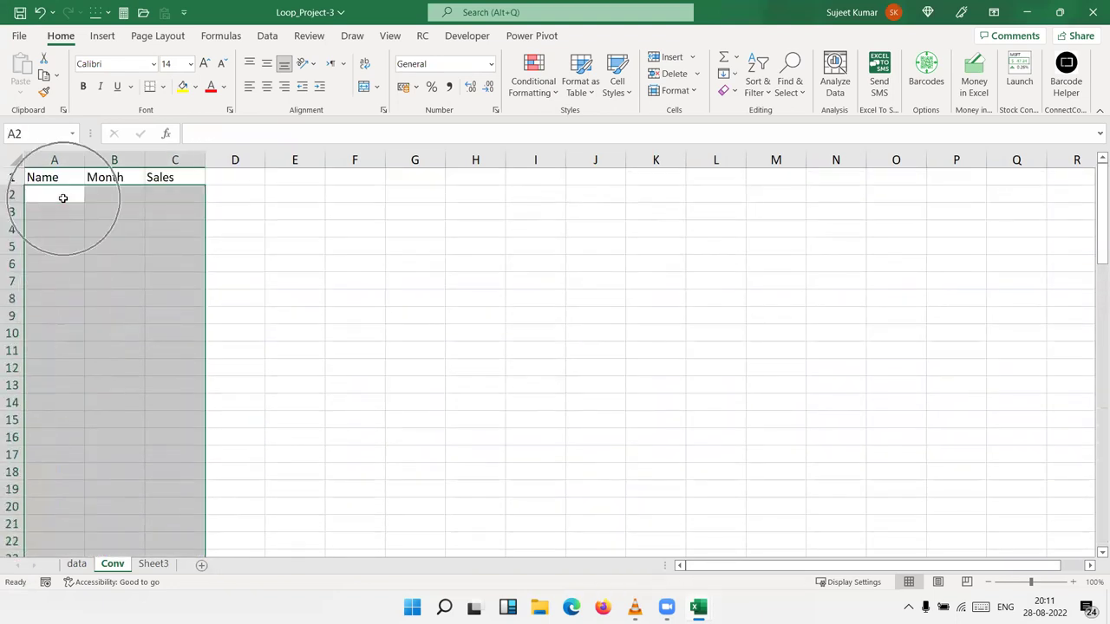
# Copy the seven names from data A2:A8 into Conv's Name column at A2.
pyautogui.click(76, 563)
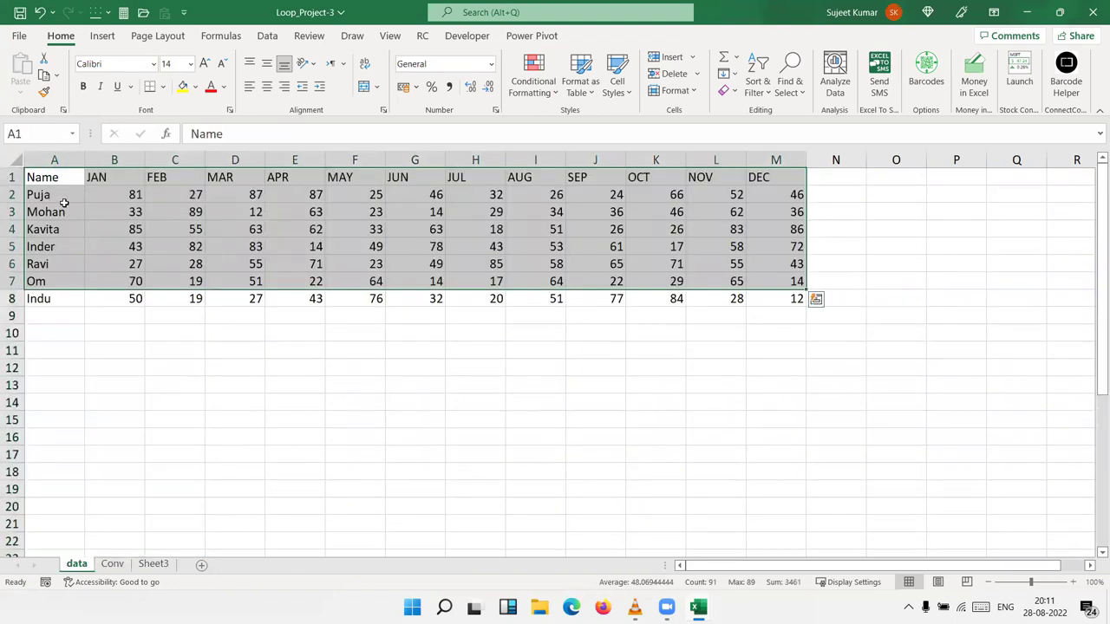
pyautogui.click(65, 206)
pyautogui.click(64, 196)
pyautogui.hotkey('ctrl', 'shift', 'Down')
pyautogui.hotkey('ctrl', 'c')
pyautogui.click(112, 563)
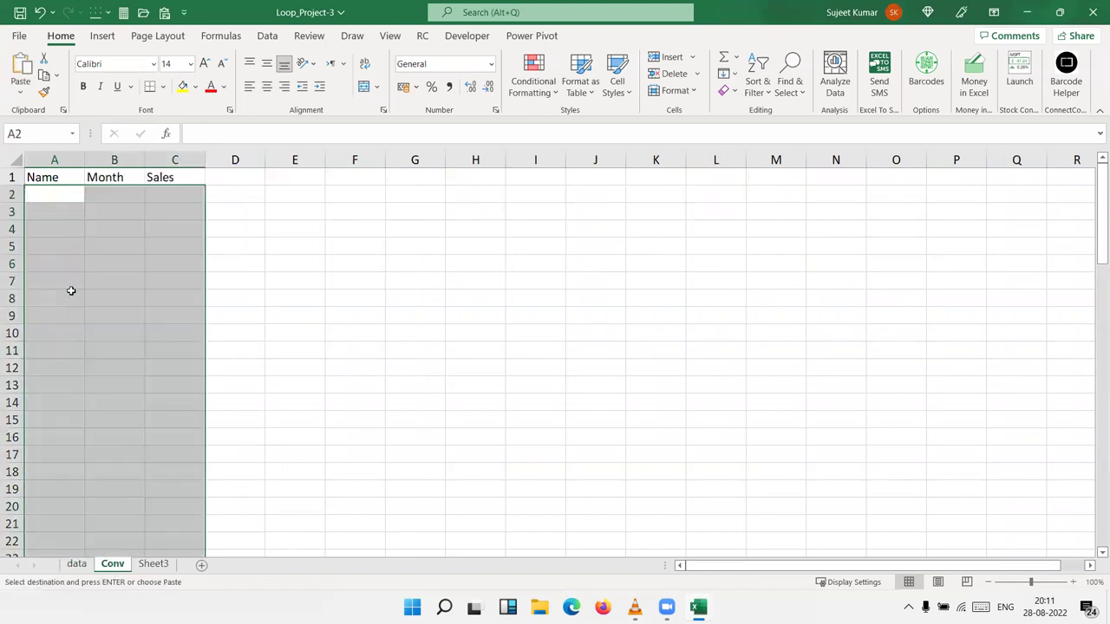
pyautogui.click(78, 198)
pyautogui.hotkey('ctrl', 'v')
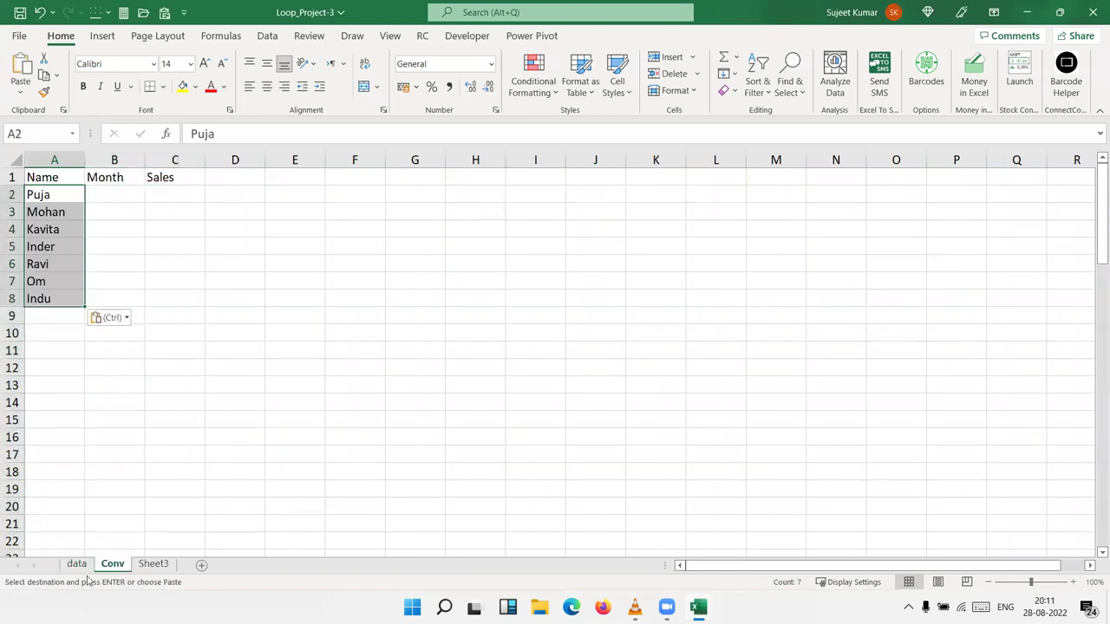
# Fill Conv's Month column B2:B8 with the JAN heading from the data sheet.
pyautogui.click(76, 564)
pyautogui.press('Up')
pyautogui.press('Right')
pyautogui.hotkey('ctrl', 'c')
pyautogui.click(113, 564)
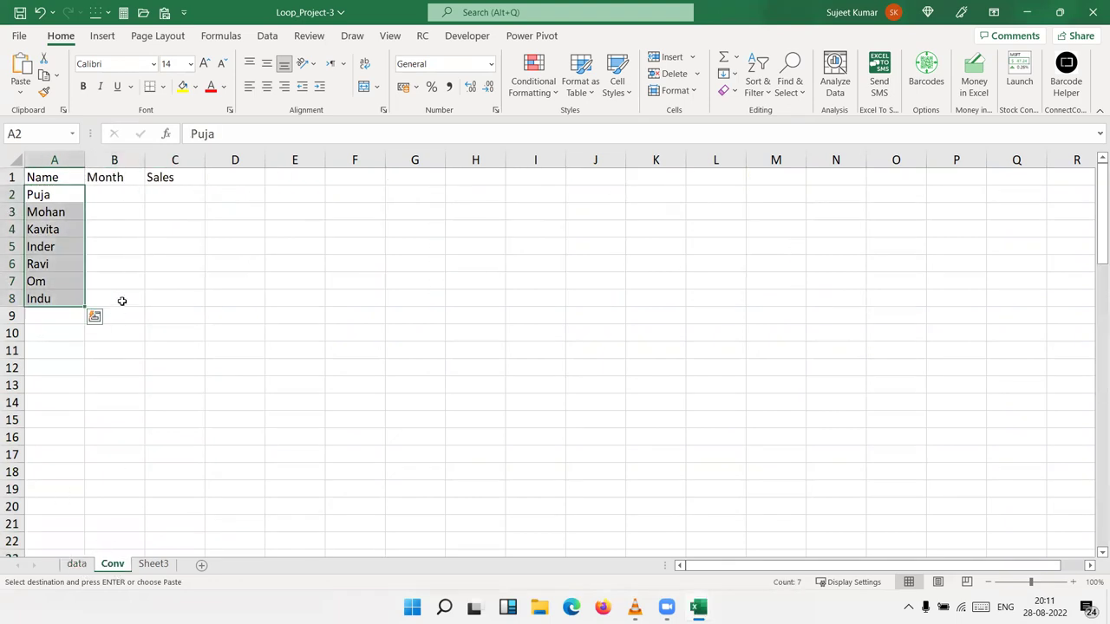
pyautogui.moveTo(125, 196); pyautogui.dragTo(124, 296)
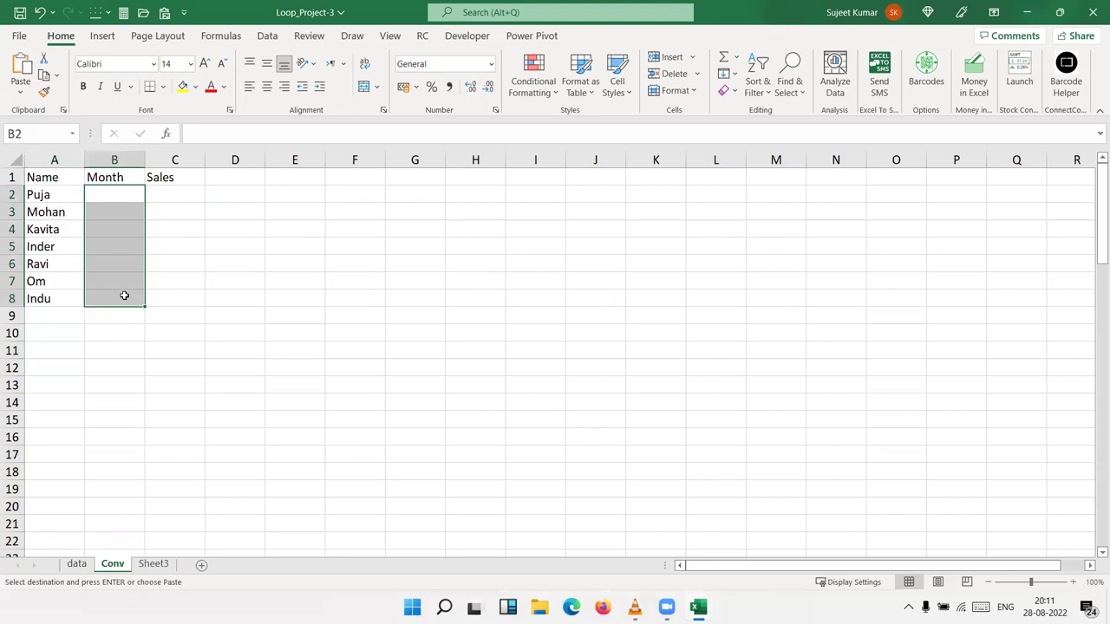
pyautogui.hotkey('ctrl', 'v')
# Copy the JAN sales values B2:B8 from data into Conv C2:C8.
pyautogui.click(77, 563)
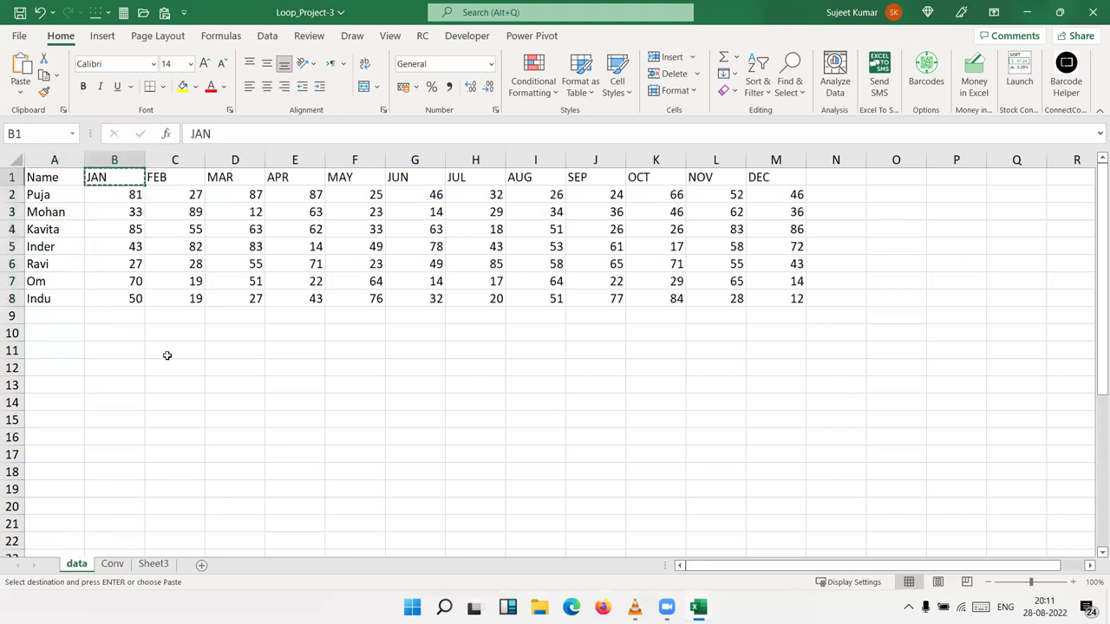
pyautogui.click(135, 194)
pyautogui.moveTo(135, 194); pyautogui.dragTo(130, 298)
pyautogui.hotkey('ctrl', 'c')
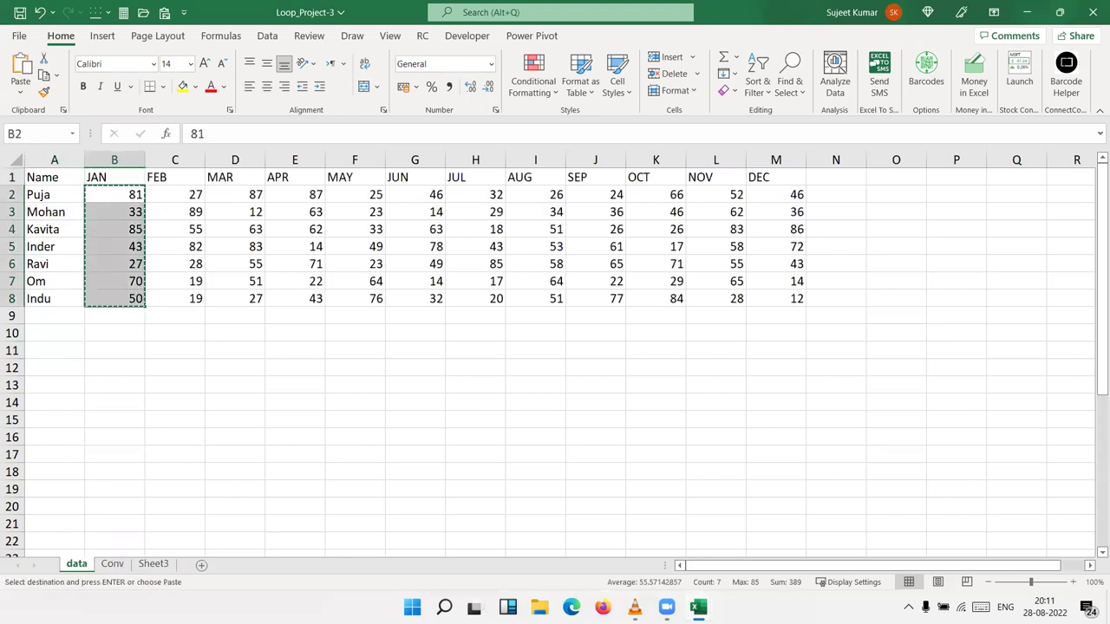
pyautogui.click(113, 564)
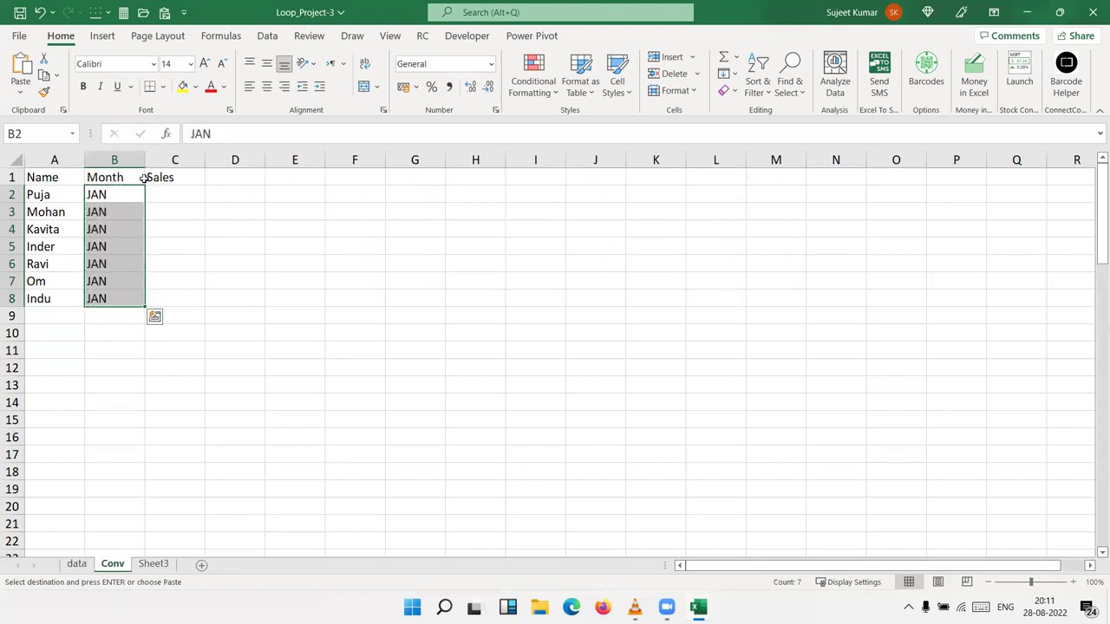
pyautogui.click(186, 193)
pyautogui.hotkey('ctrl', 'v')
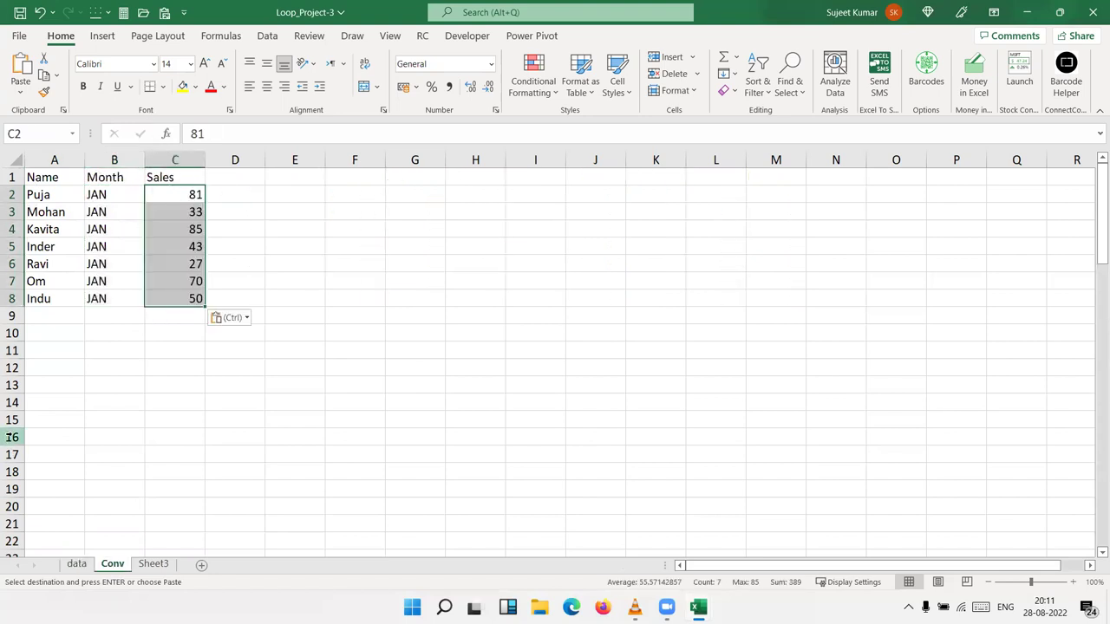
# Delete the pasted rows A2:C8 on Conv, then select the empty N1:R8 area on data.
pyautogui.moveTo(44, 317)
pyautogui.mouseDown()
pyautogui.moveTo(151, 355)
pyautogui.moveTo(188, 483)
pyautogui.mouseUp()
pyautogui.moveTo(54, 200); pyautogui.dragTo(194, 299)
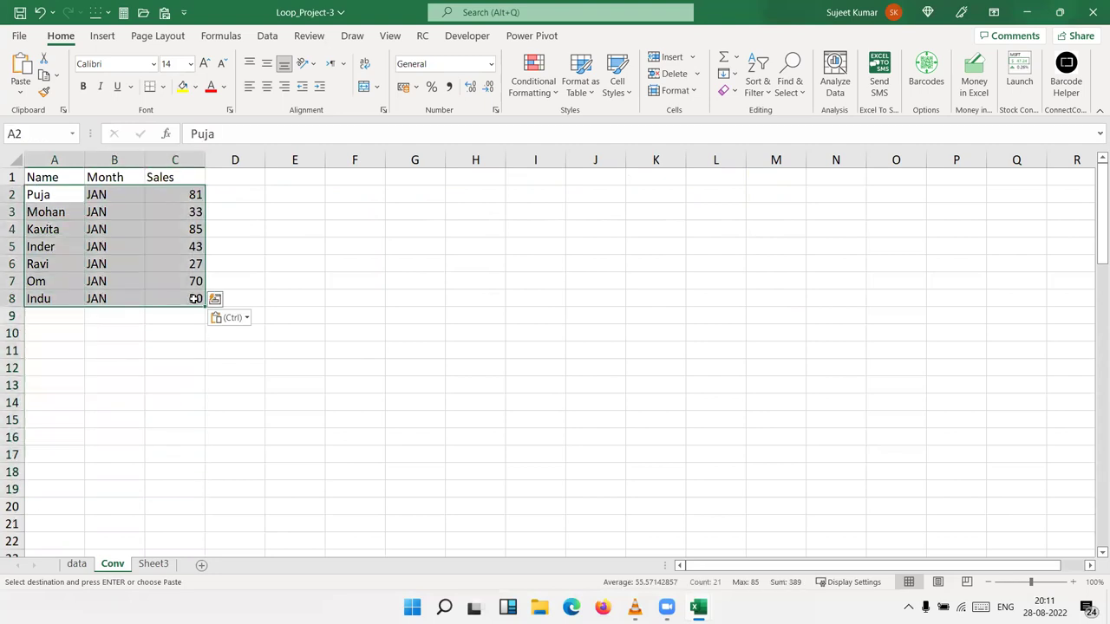
pyautogui.press('Delete')
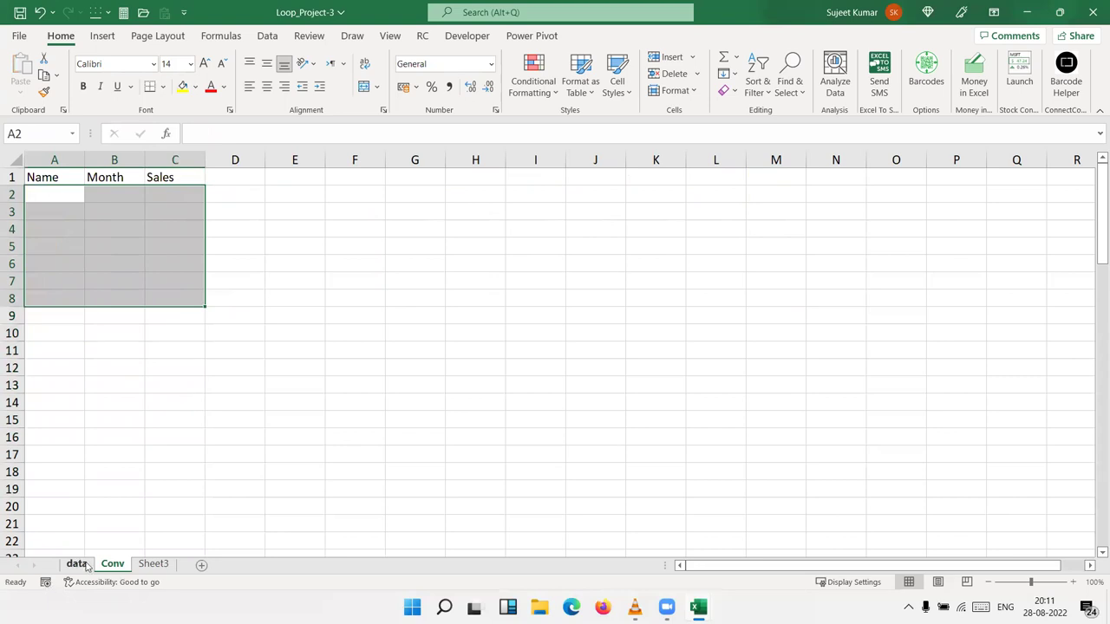
pyautogui.click(87, 566)
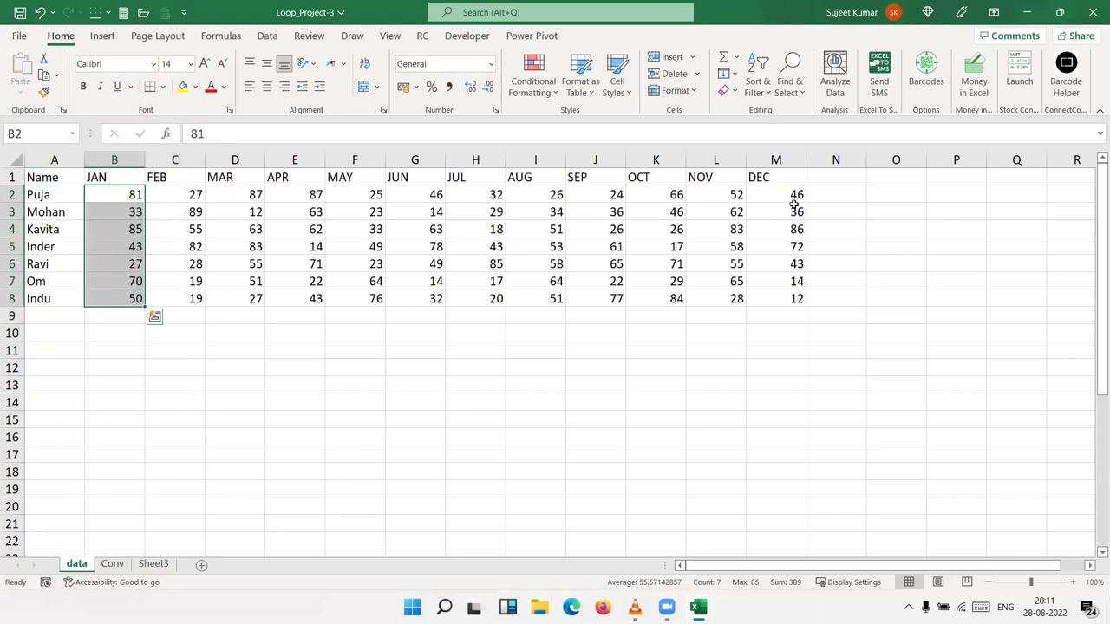
pyautogui.click(809, 177)
pyautogui.moveTo(809, 177); pyautogui.dragTo(1057, 293)
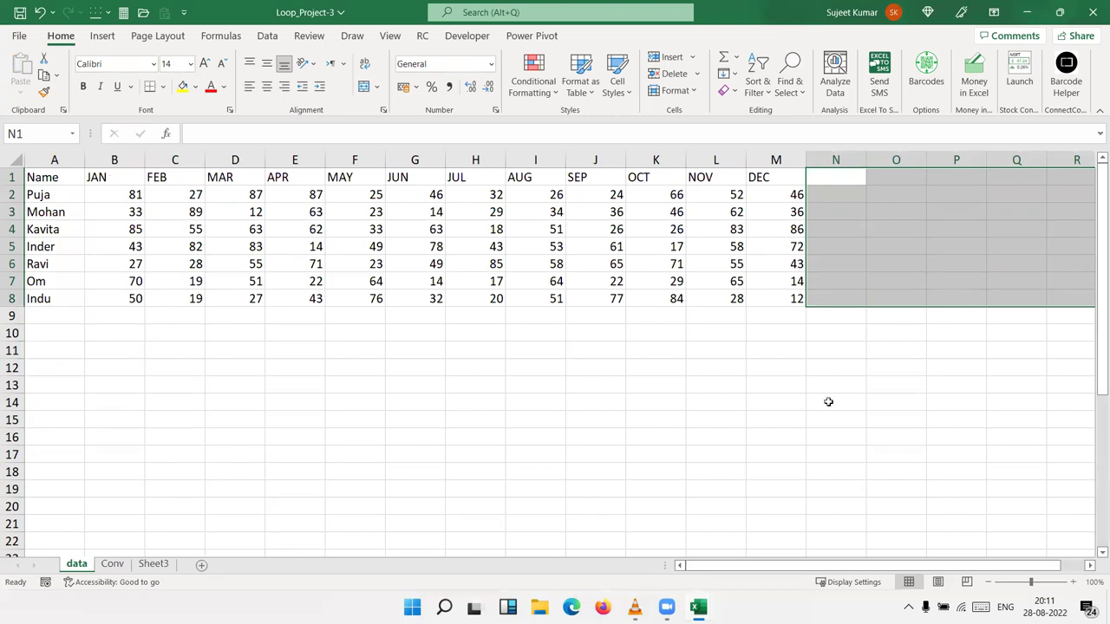
# With C7 selected on the data sheet, run the loop_Project macro from the Developer Macros list.
pyautogui.click(113, 564)
pyautogui.click(78, 565)
pyautogui.click(153, 279)
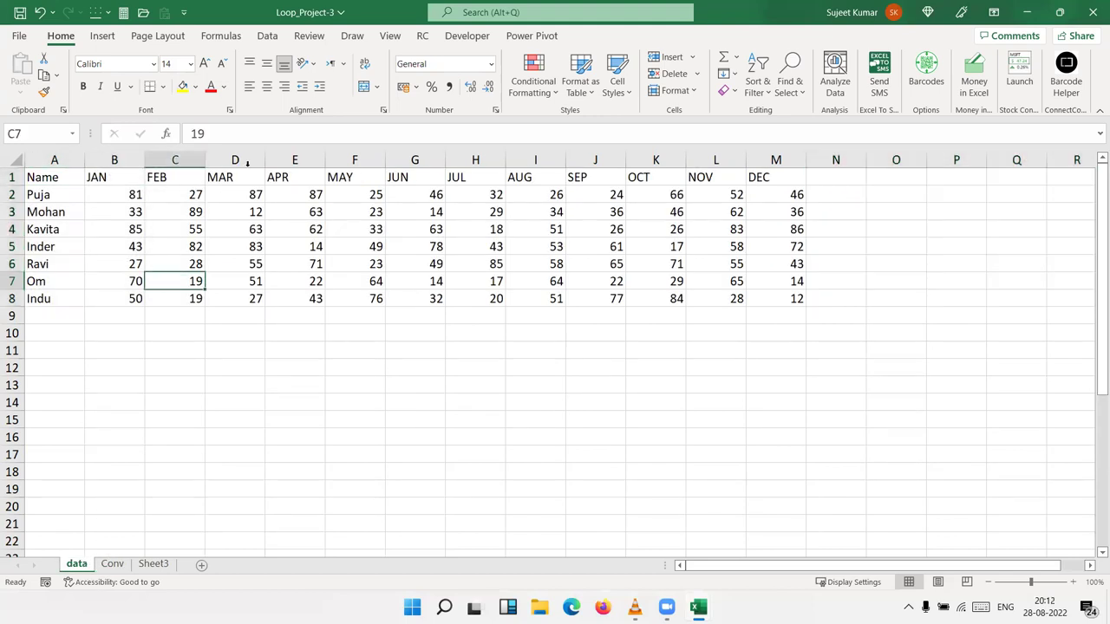
pyautogui.click(467, 35)
pyautogui.click(50, 74)
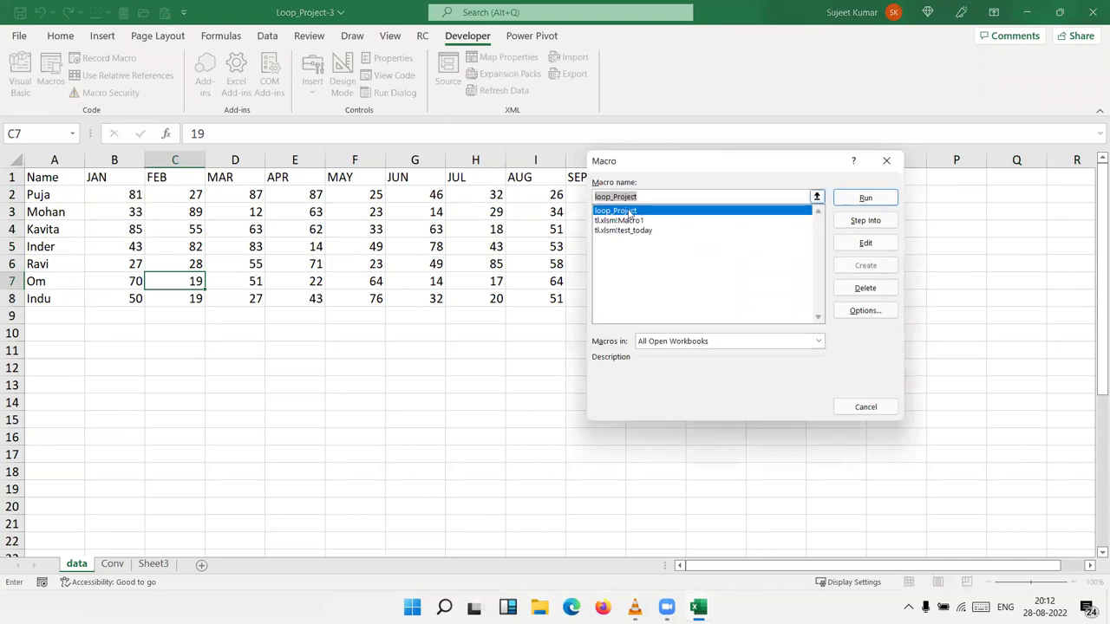
pyautogui.click(871, 199)
pyautogui.click(871, 200)
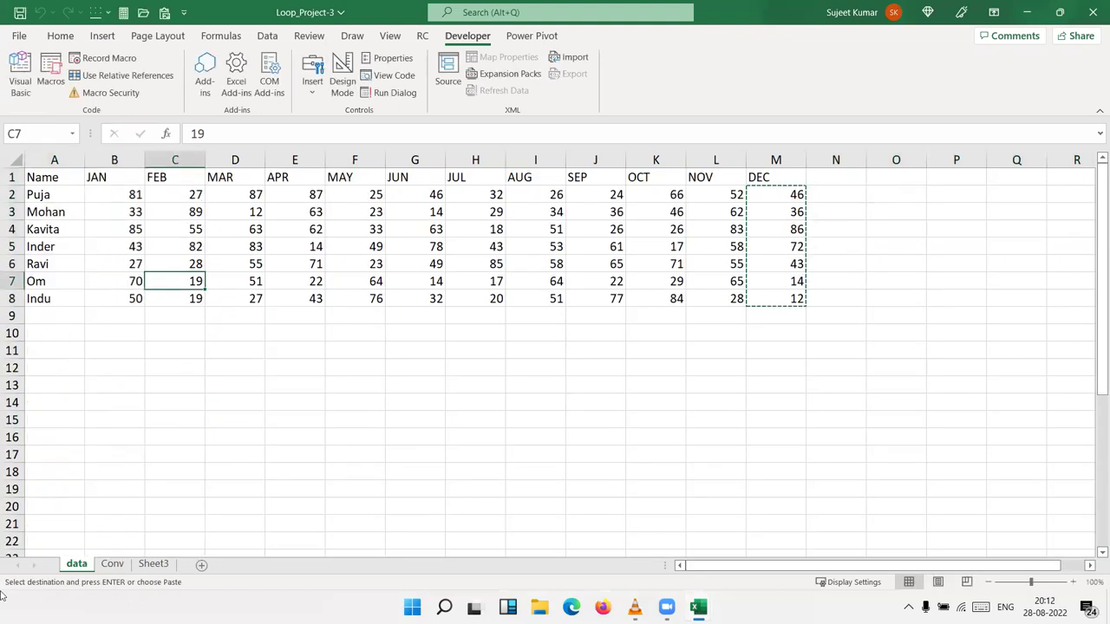
# Check the top of the Conv sheet for the JAN–DEC name, month and sales rows.
pyautogui.click(112, 565)
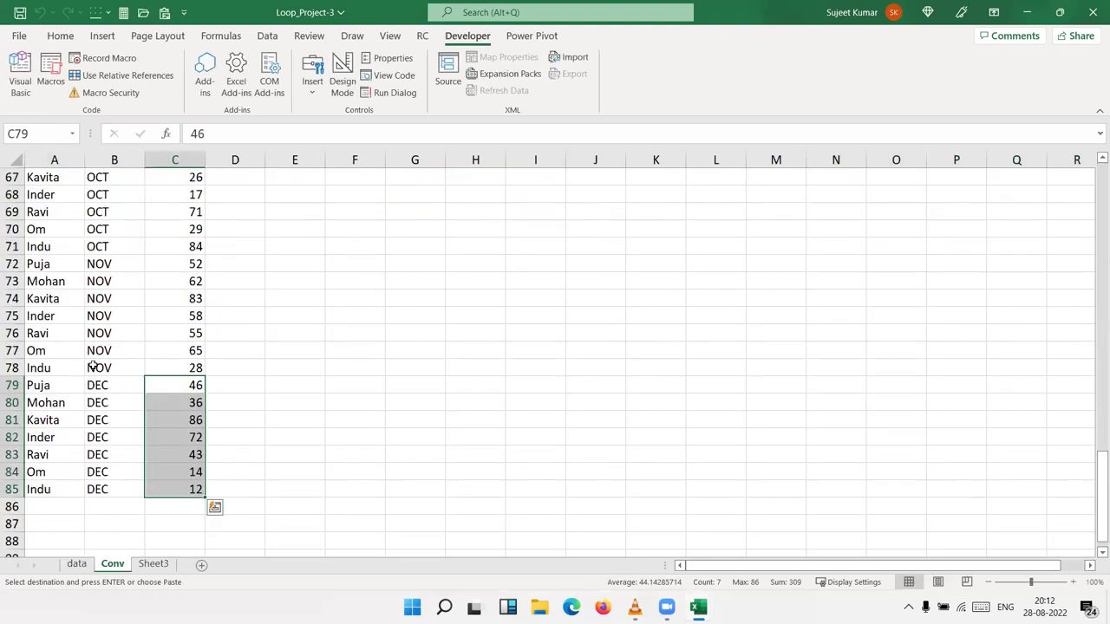
pyautogui.scroll(17, 96, 434)
pyautogui.scroll(5, 104, 444)
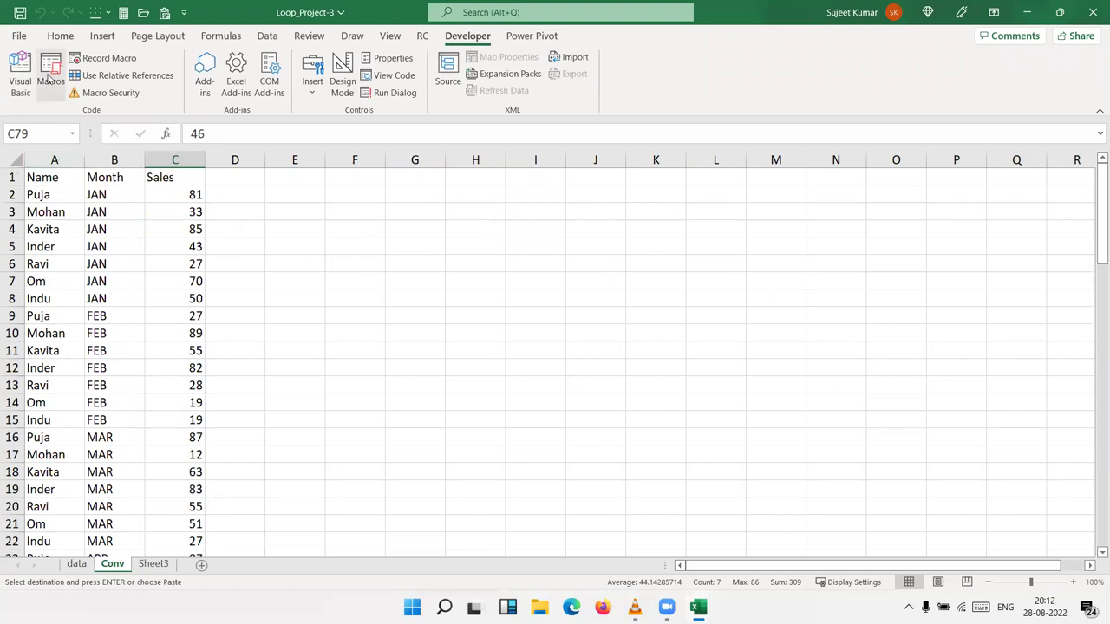
pyautogui.click(21, 80)
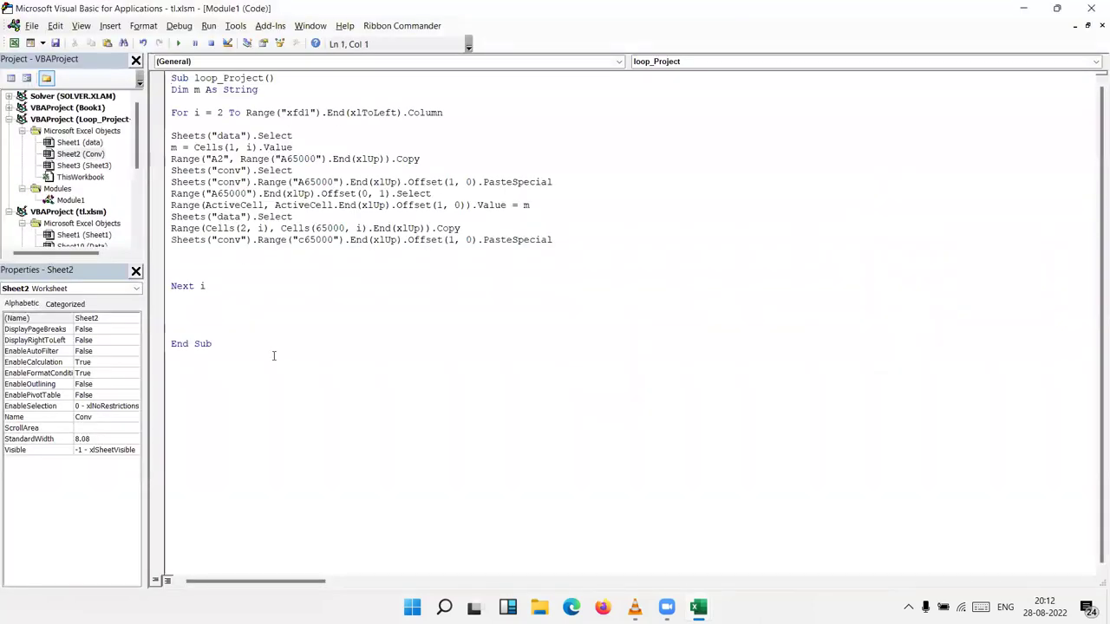
pyautogui.moveTo(272, 353); pyautogui.dragTo(96, 45)
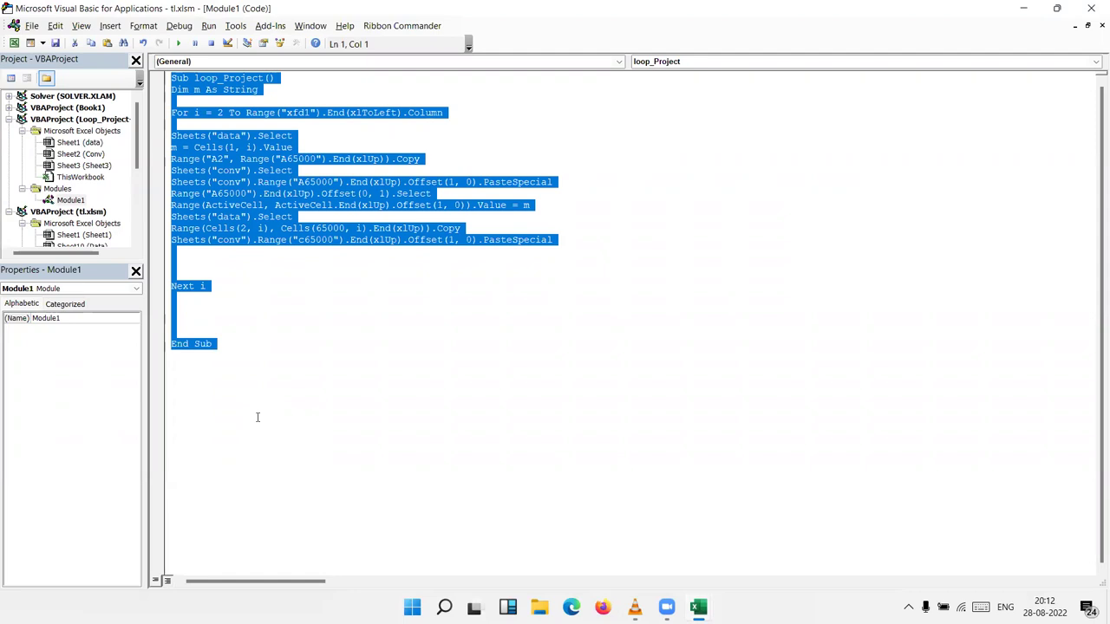
pyautogui.click(277, 364)
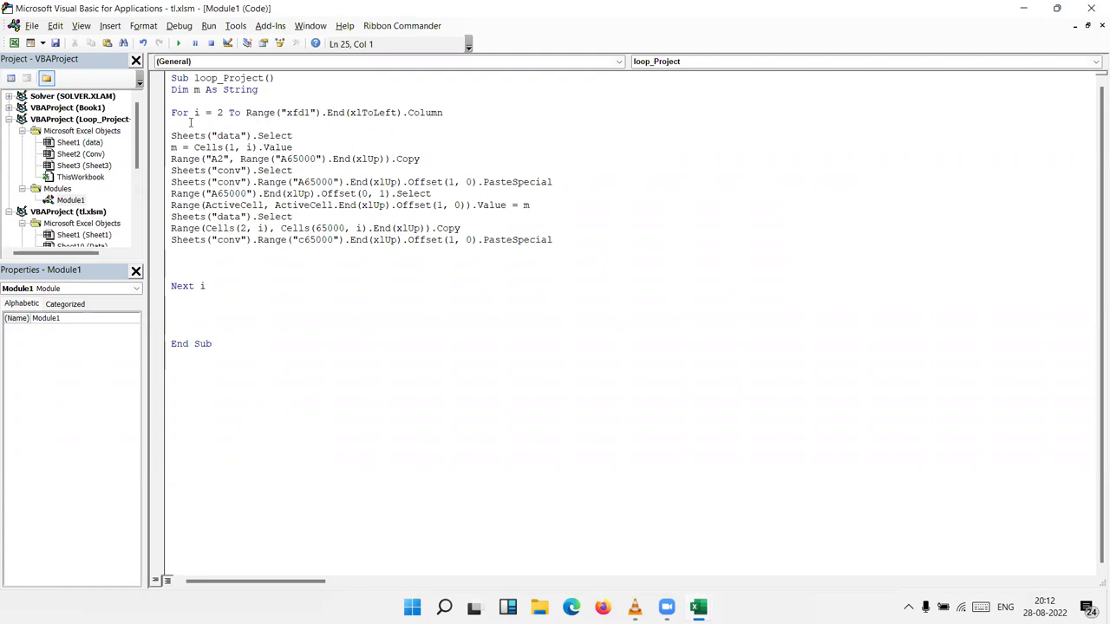
pyautogui.doubleClick(187, 138)
pyautogui.doubleClick(216, 149)
pyautogui.doubleClick(186, 158)
pyautogui.doubleClick(274, 171)
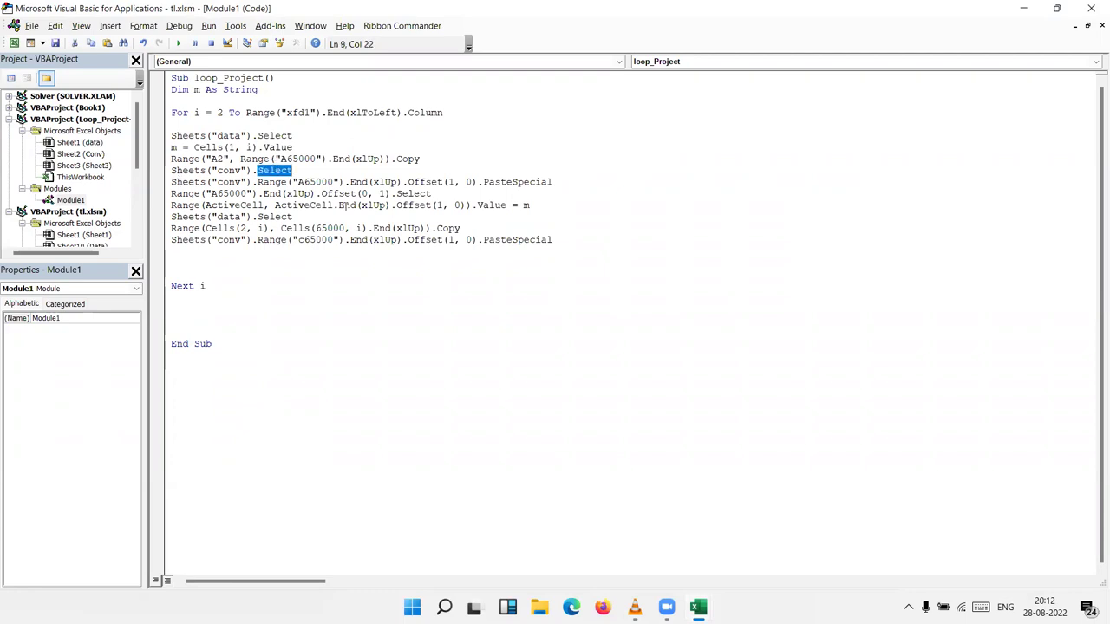
pyautogui.moveTo(200, 184); pyautogui.dragTo(512, 183)
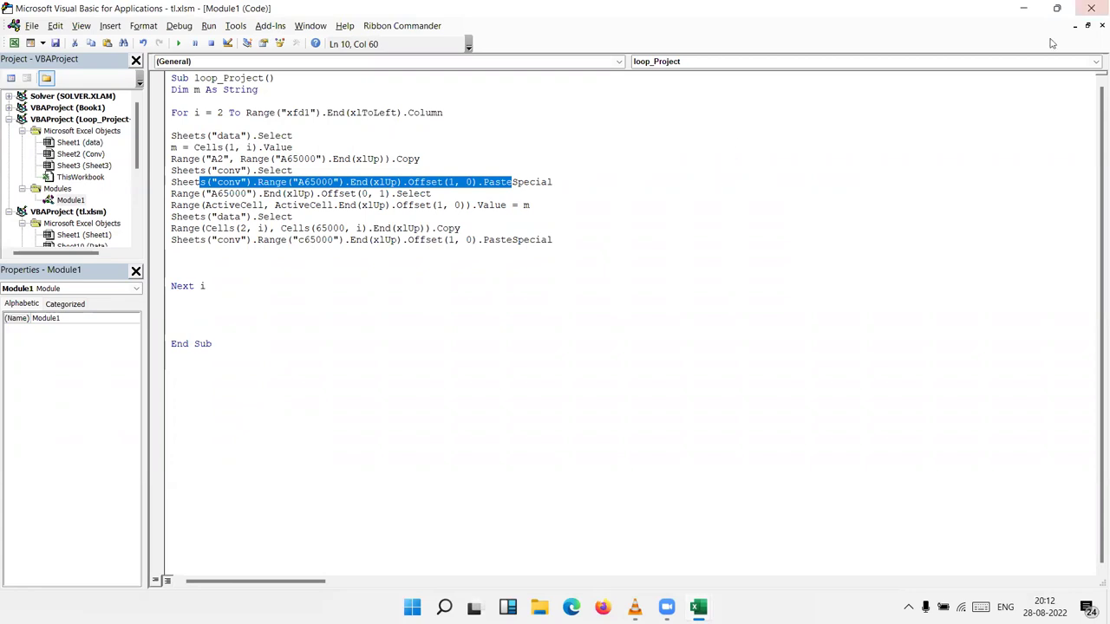
pyautogui.hotkey('alt', 'F11')
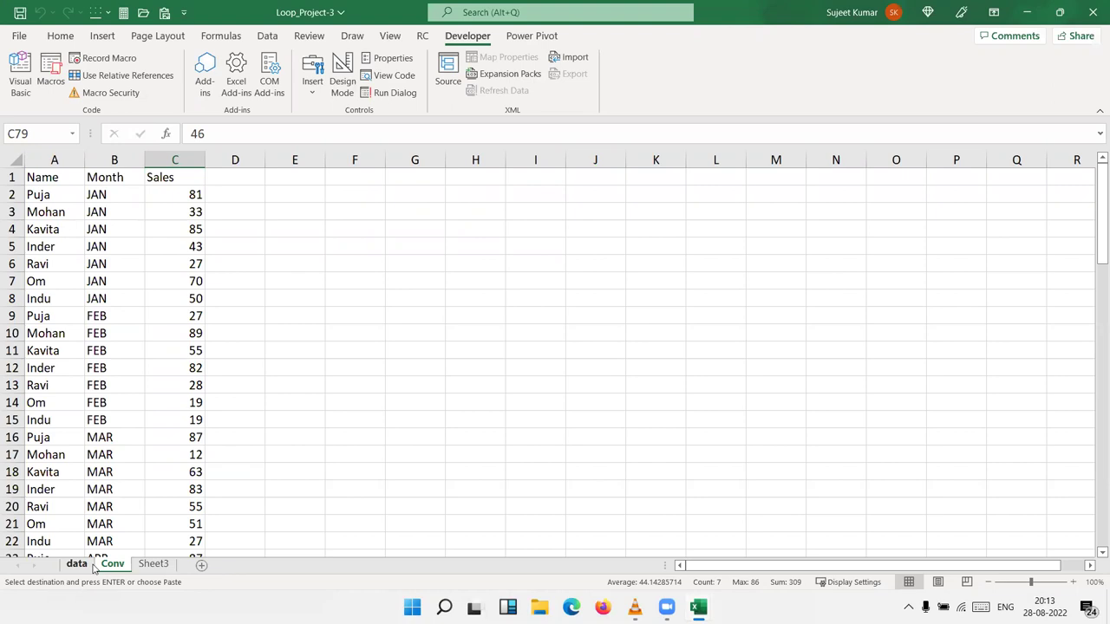
# Close the Loop_Project-3 workbook from the data sheet, choosing Don't Save.
pyautogui.click(91, 565)
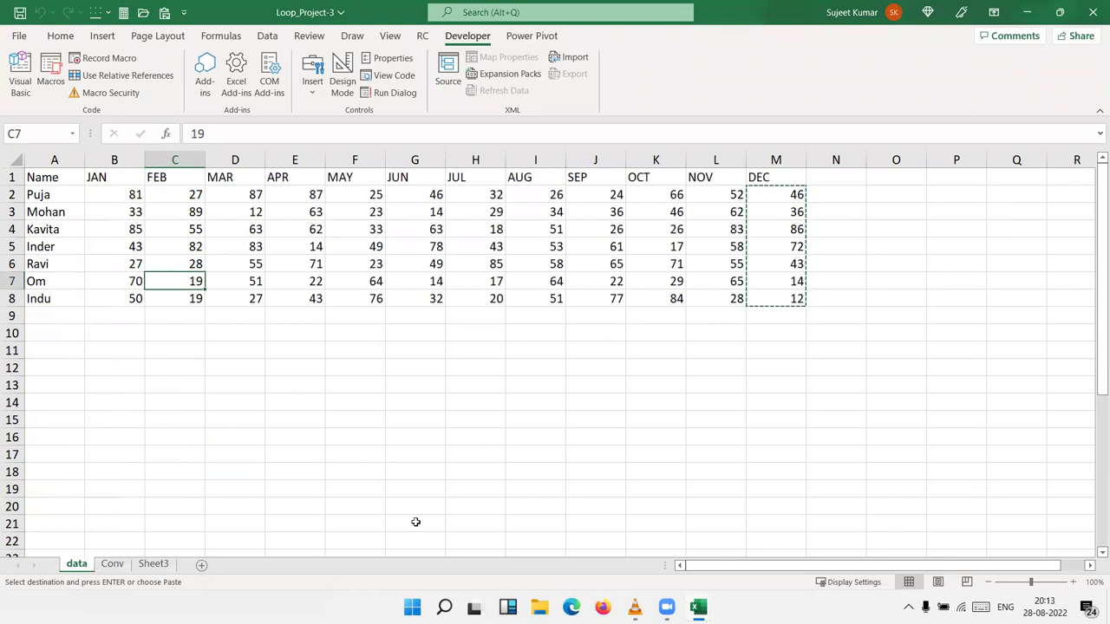
pyautogui.click(574, 403)
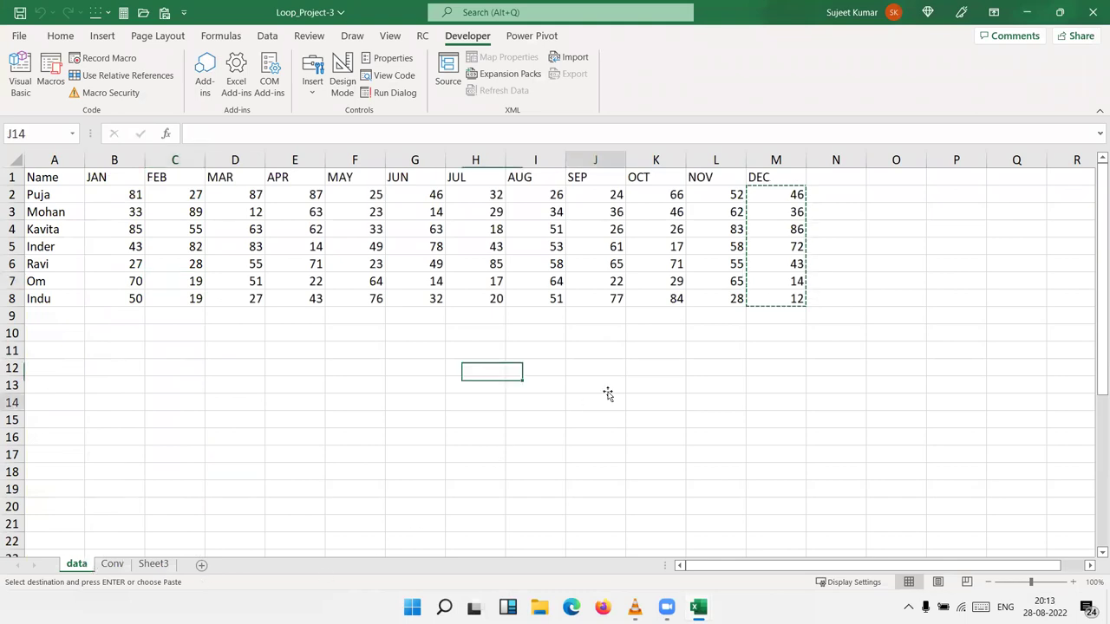
pyautogui.click(1093, 13)
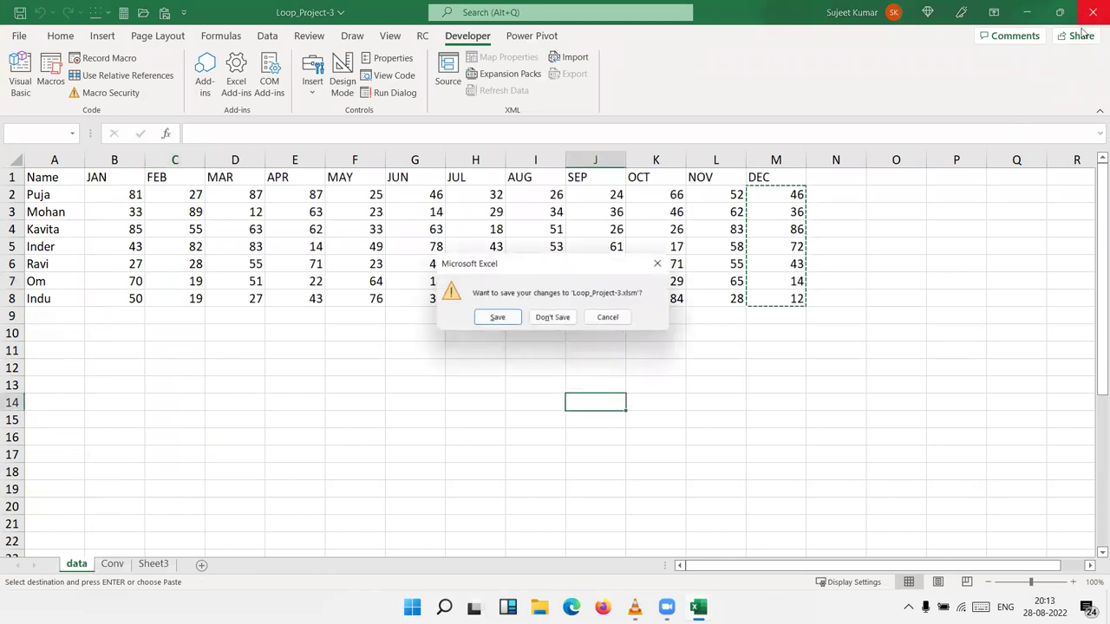
pyautogui.click(555, 319)
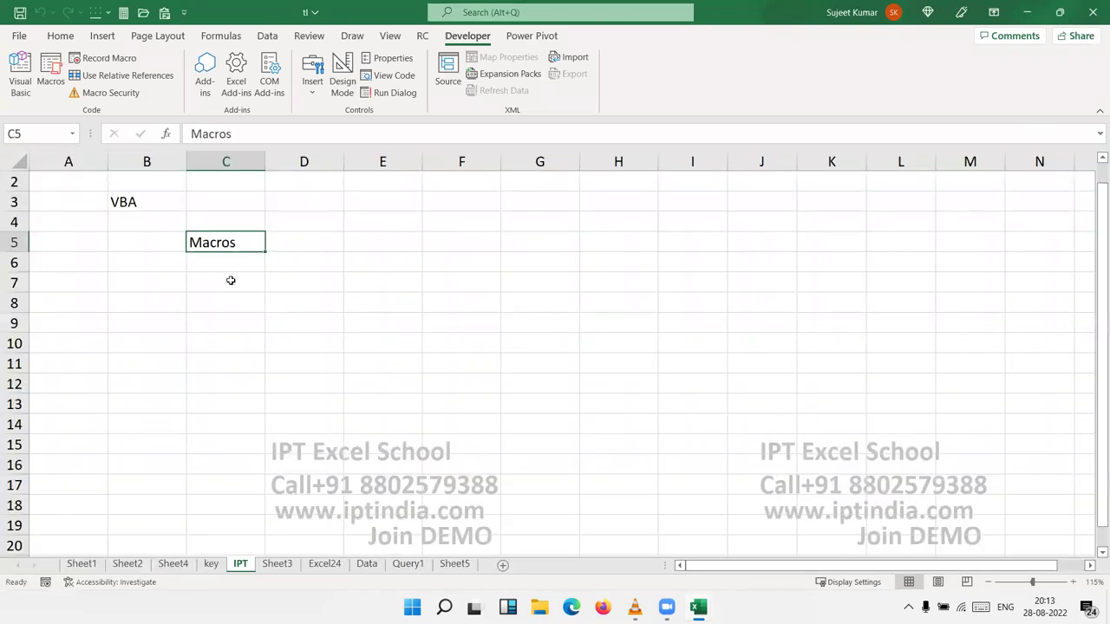
pyautogui.click(219, 308)
pyautogui.write('Function')
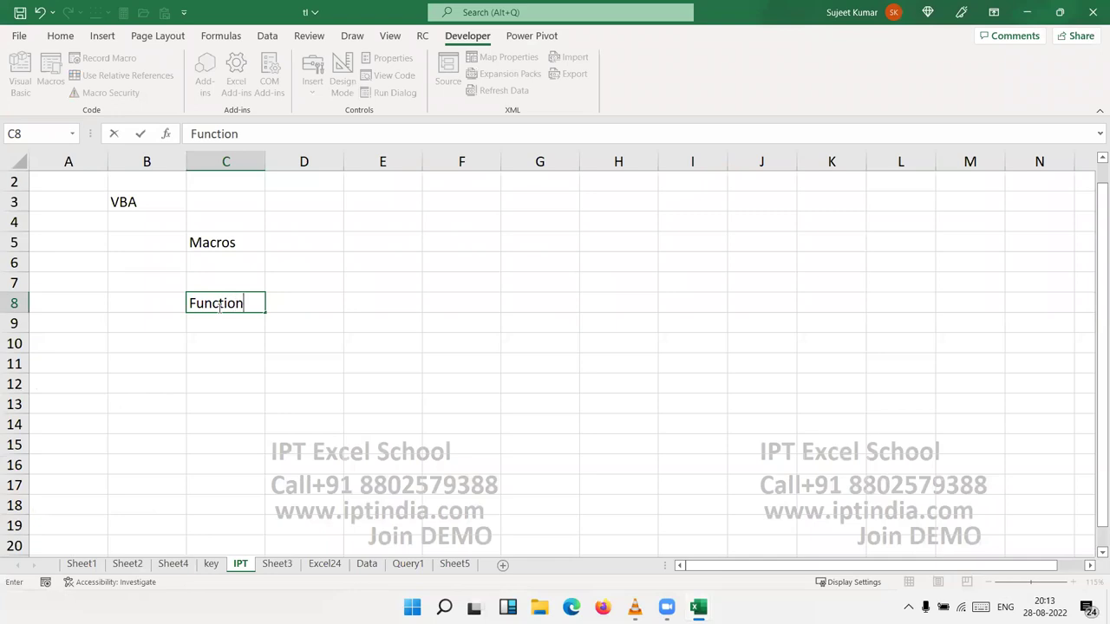
pyautogui.press('Return')
pyautogui.press('Right')
pyautogui.press('Right')
pyautogui.press('Right')
pyautogui.write('=')
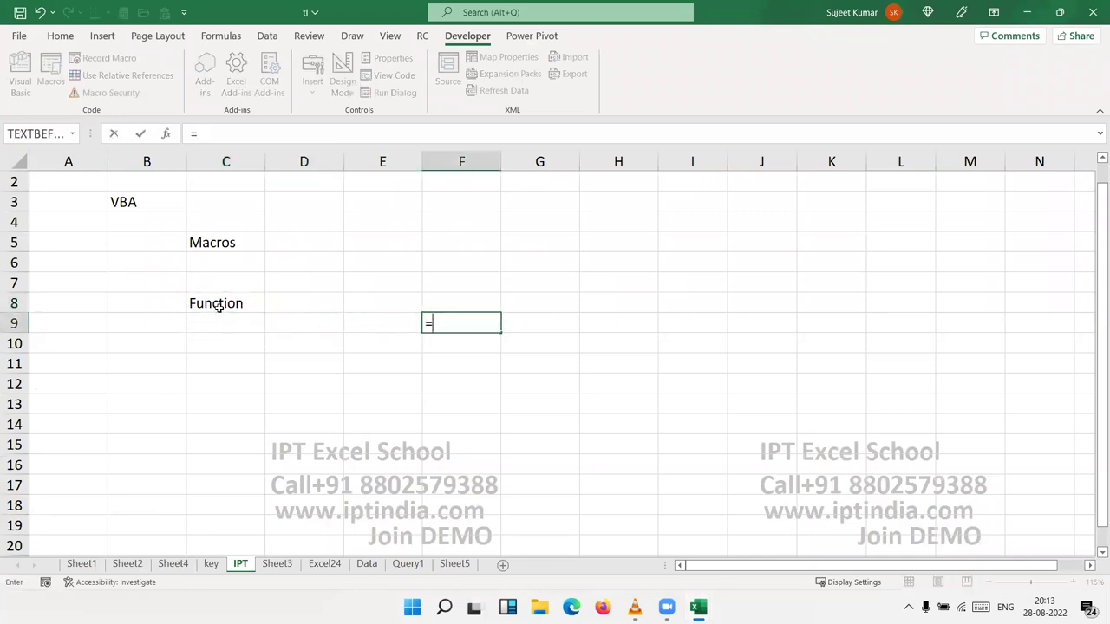
pyautogui.write('vl')
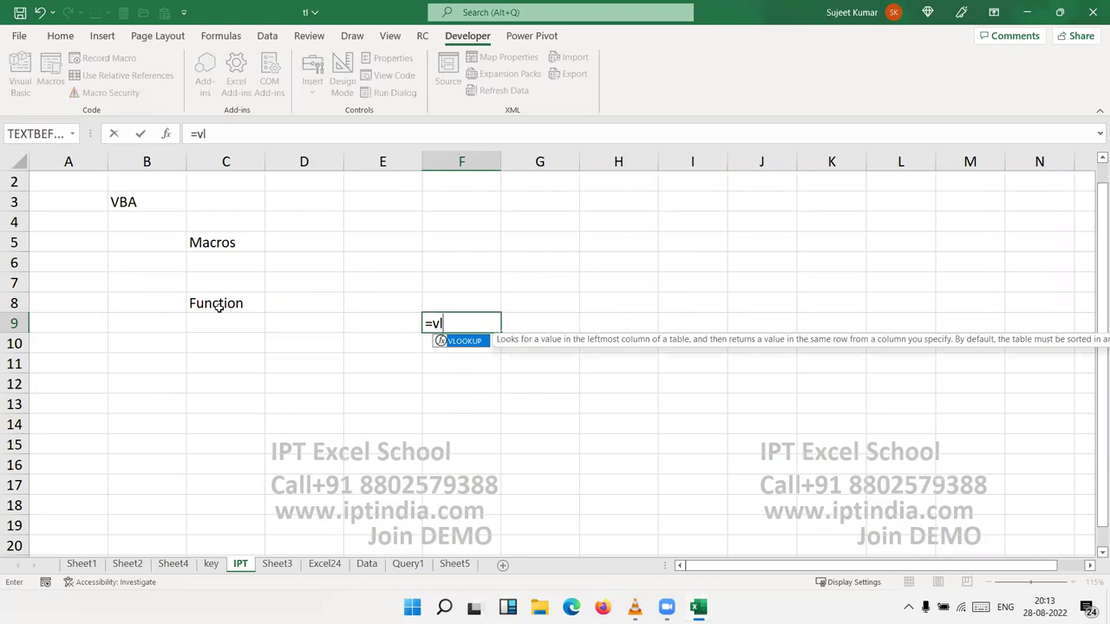
pyautogui.press('Escape')
pyautogui.press('Escape')
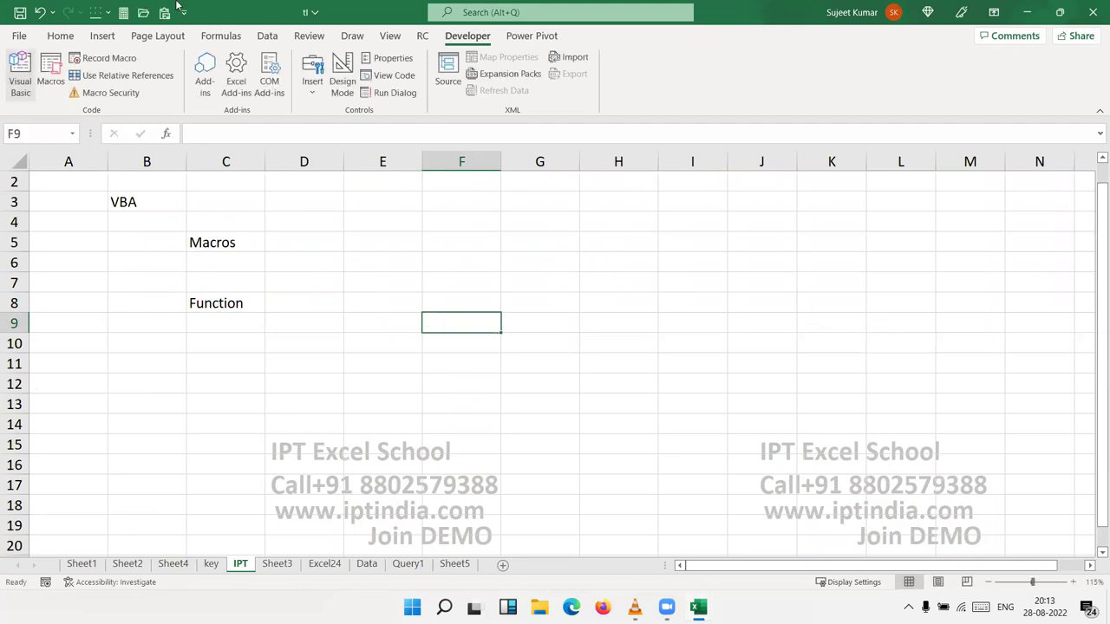
pyautogui.click(220, 38)
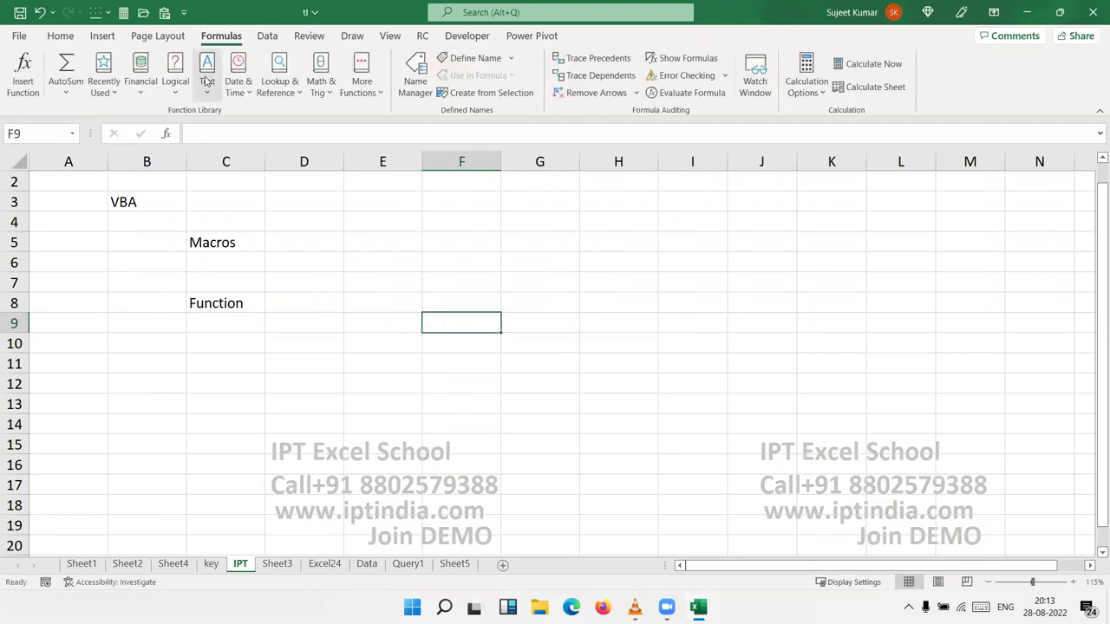
pyautogui.click(206, 83)
pyautogui.moveTo(279, 82)
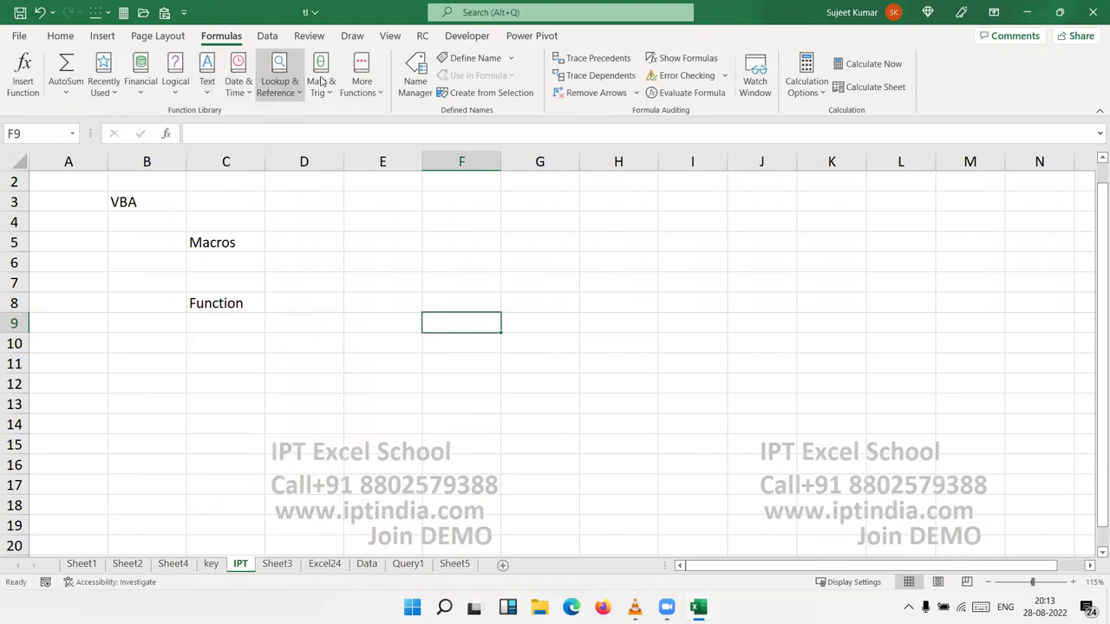
pyautogui.moveTo(321, 80)
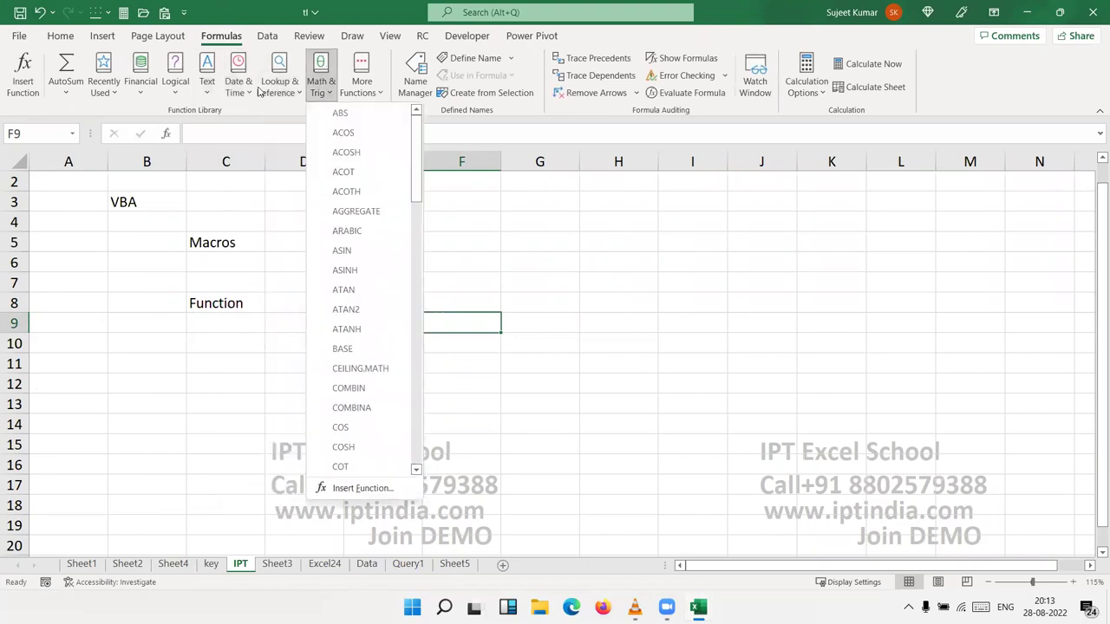
pyautogui.click(249, 88)
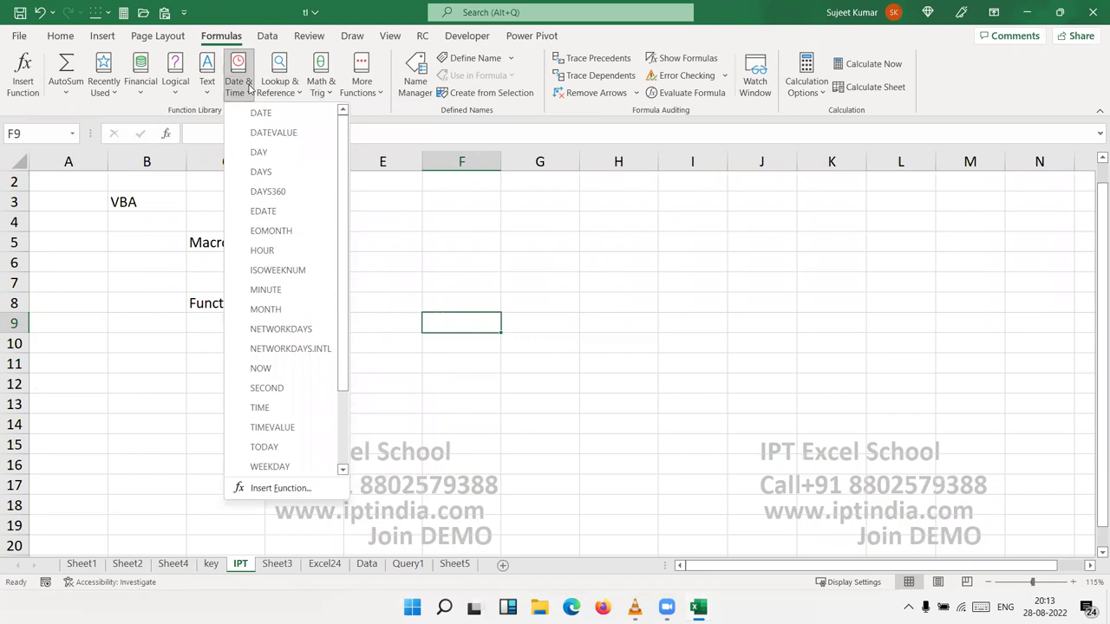
pyautogui.click(409, 255)
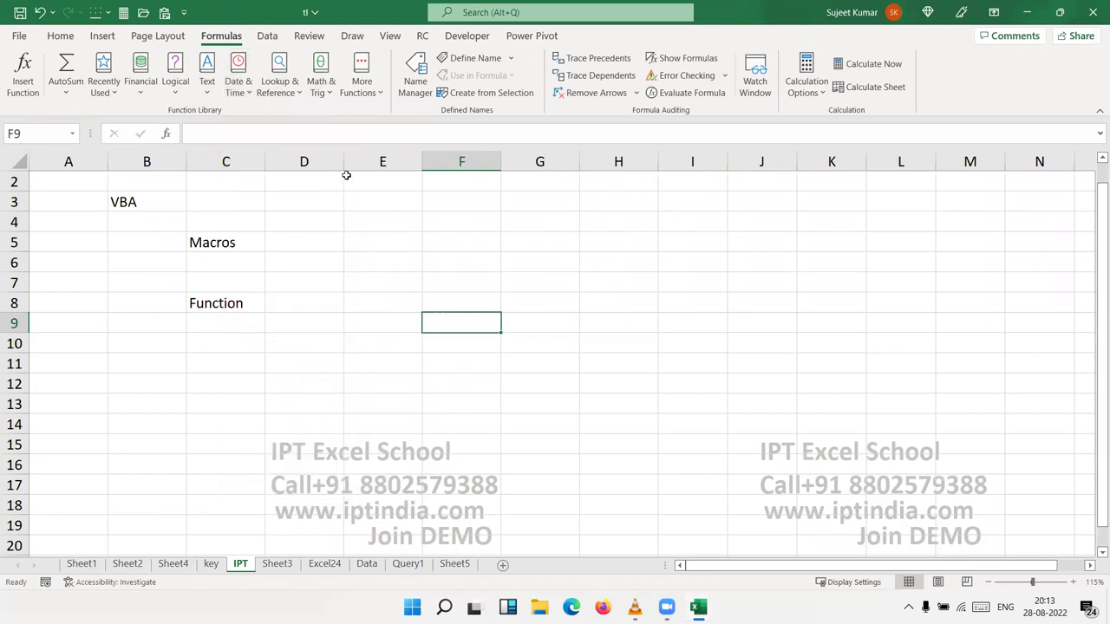
pyautogui.click(289, 86)
pyautogui.click(327, 93)
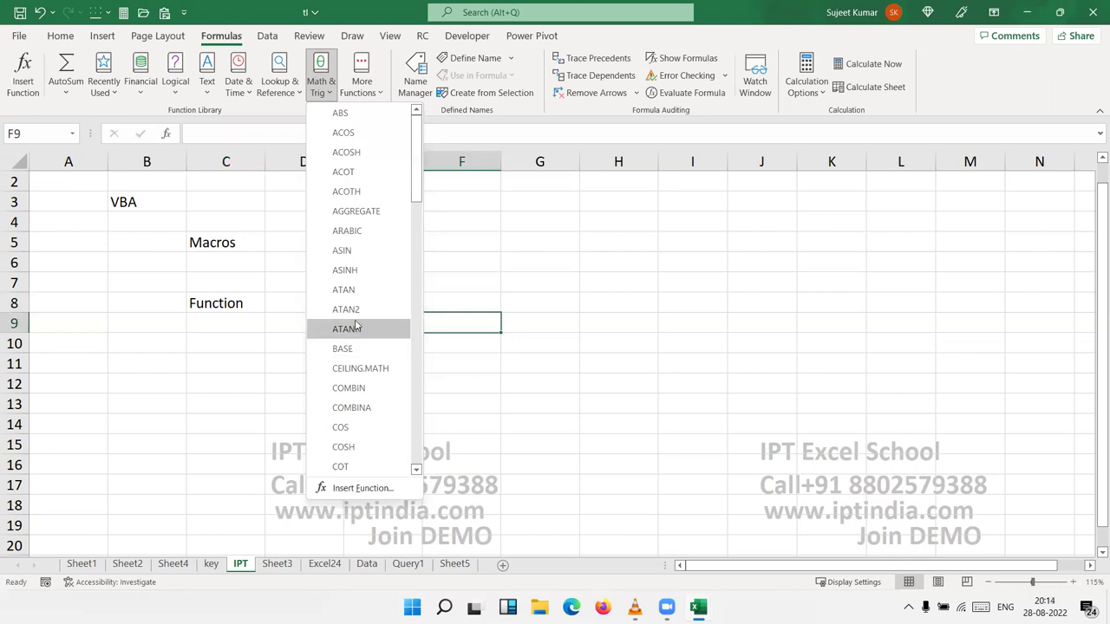
pyautogui.click(279, 86)
pyautogui.scroll(-5, 349, 303)
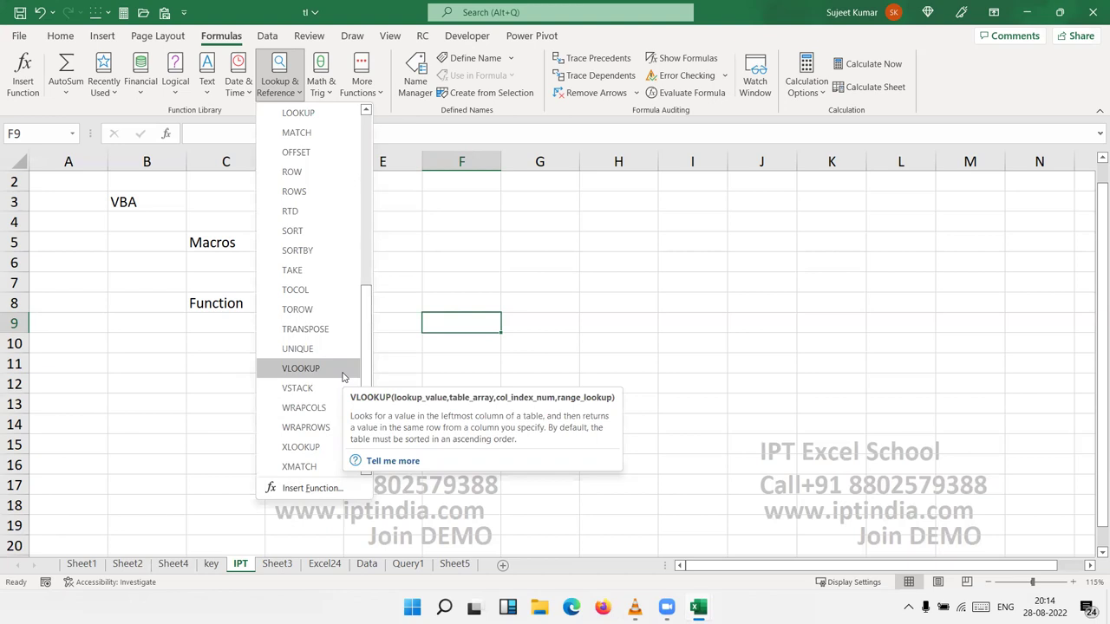
pyautogui.press('Escape')
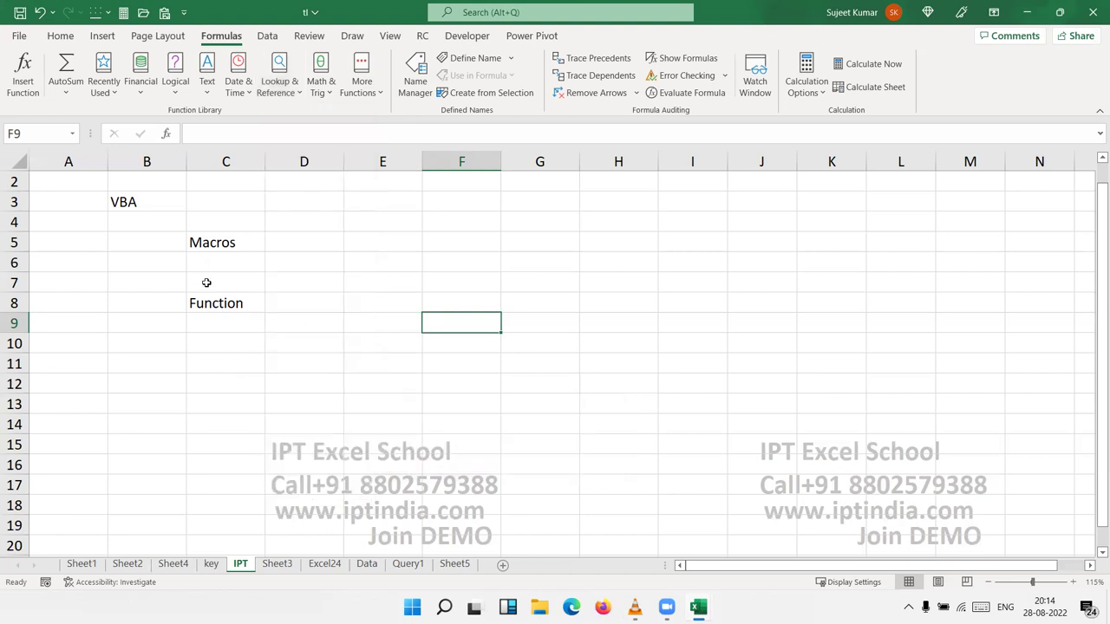
pyautogui.click(215, 302)
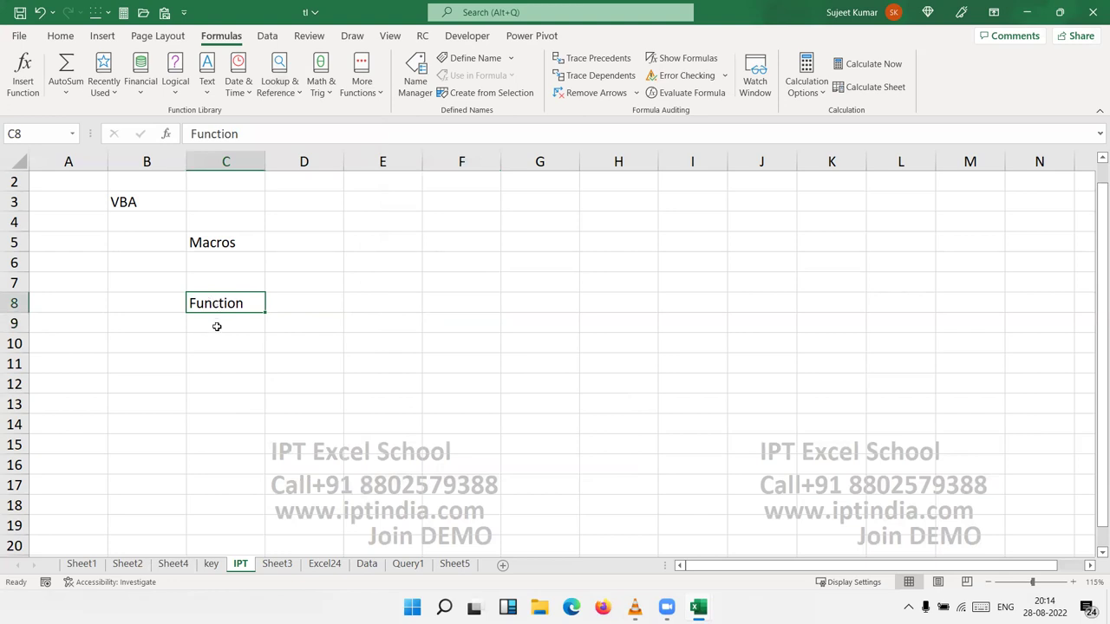
# Enter userform in cell C11.
pyautogui.click(236, 360)
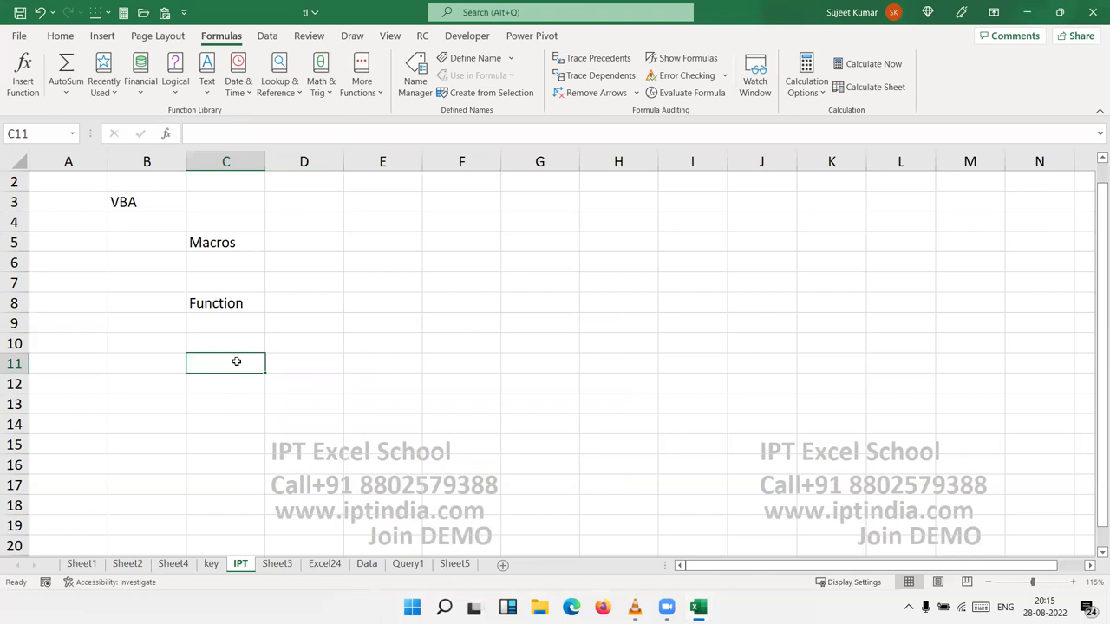
pyautogui.write('userform')
pyautogui.press('Return')
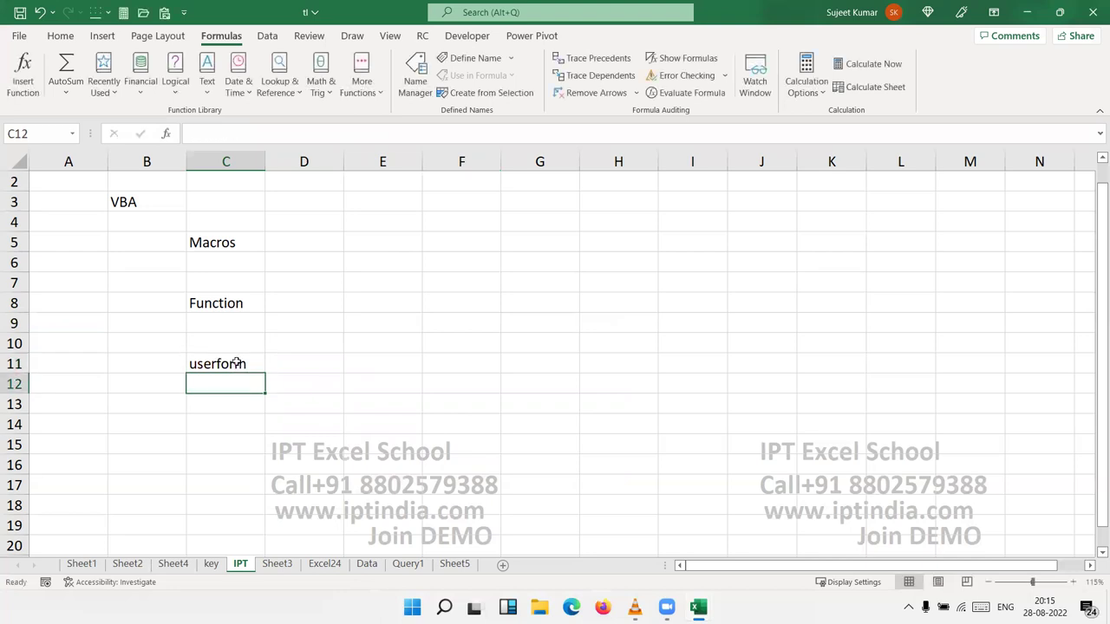
# Review the VBA, Macros, Function and userform entries in B3, C5, C8 and C11.
pyautogui.click(137, 205)
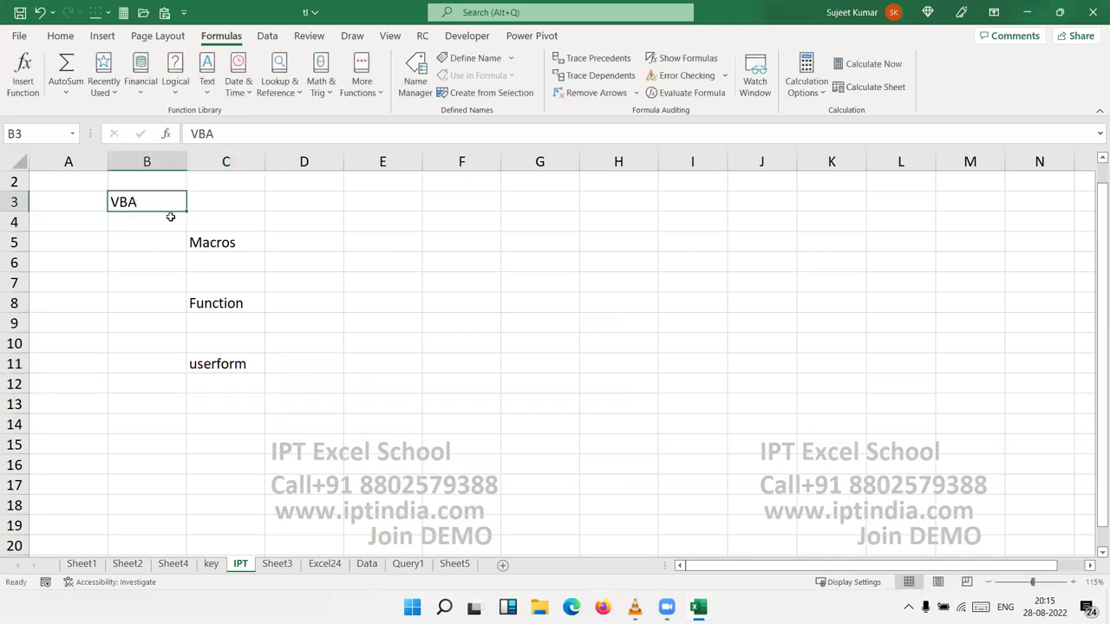
pyautogui.click(222, 251)
pyautogui.click(218, 299)
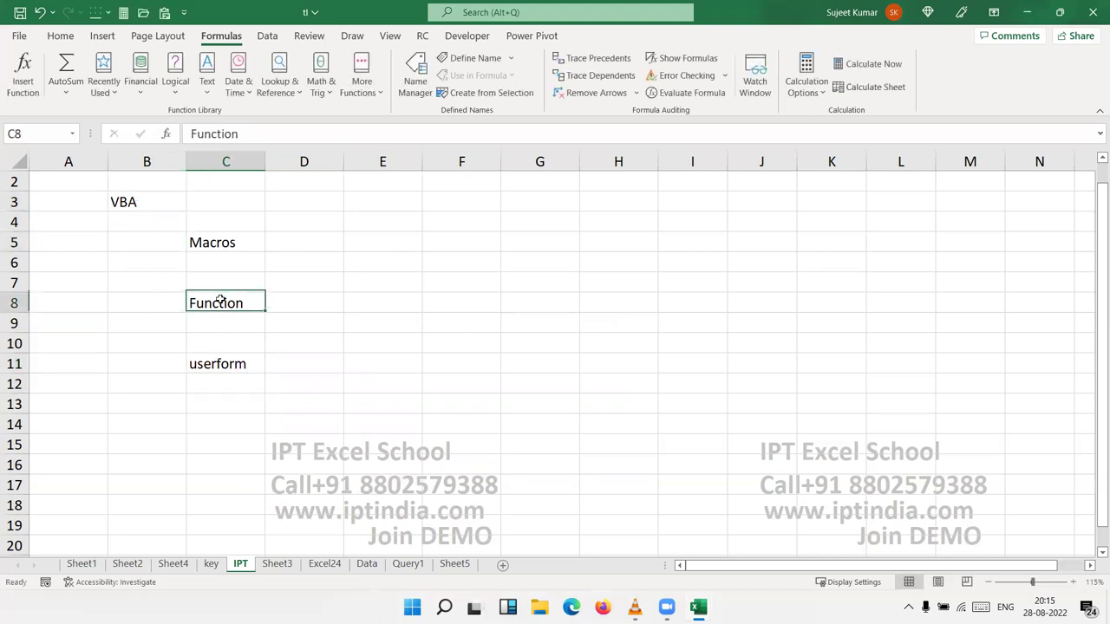
pyautogui.click(216, 360)
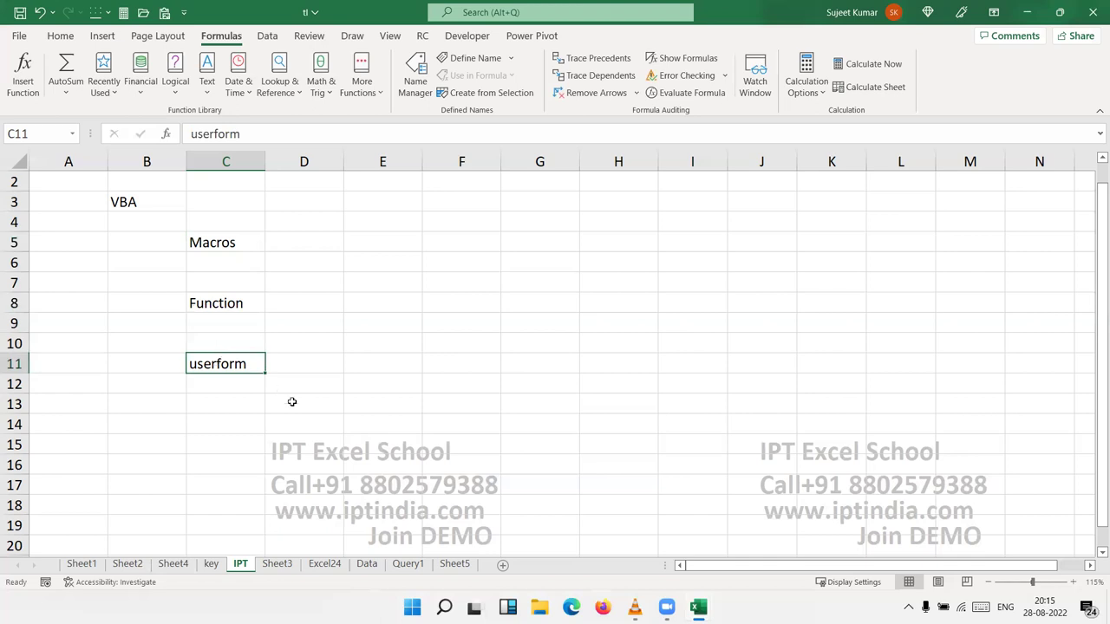
pyautogui.click(428, 283)
pyautogui.click(59, 36)
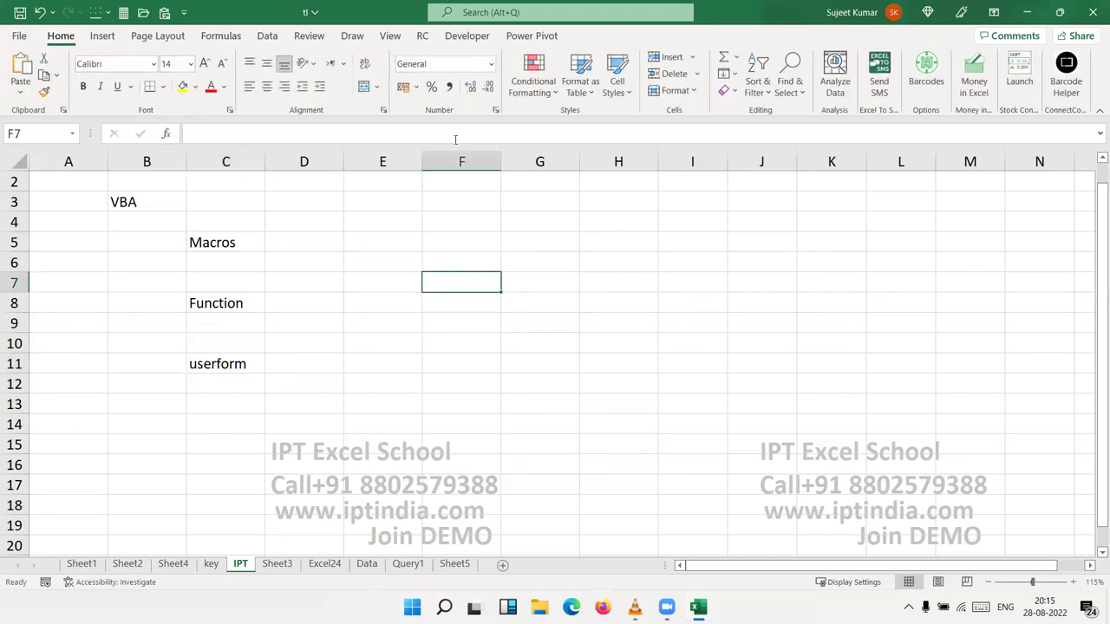
pyautogui.click(102, 35)
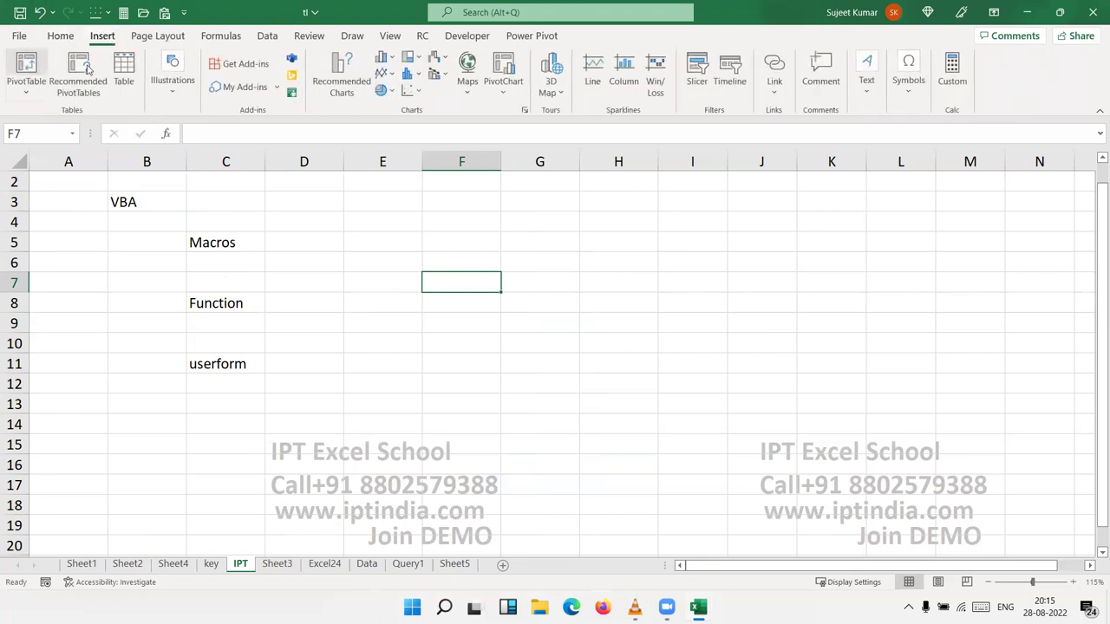
pyautogui.click(26, 85)
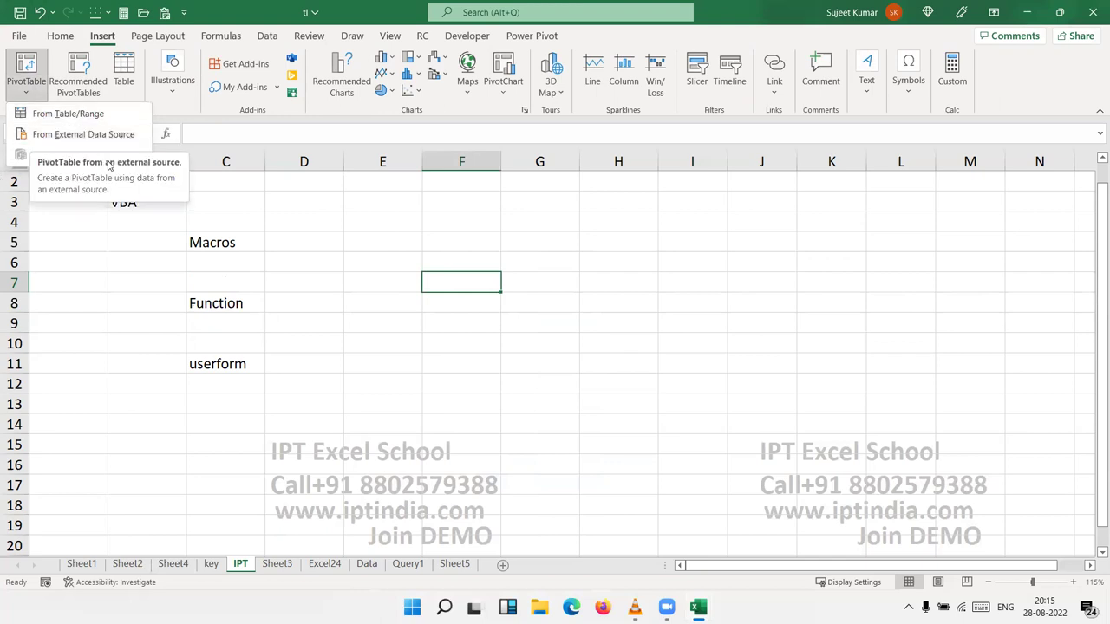
pyautogui.click(27, 71)
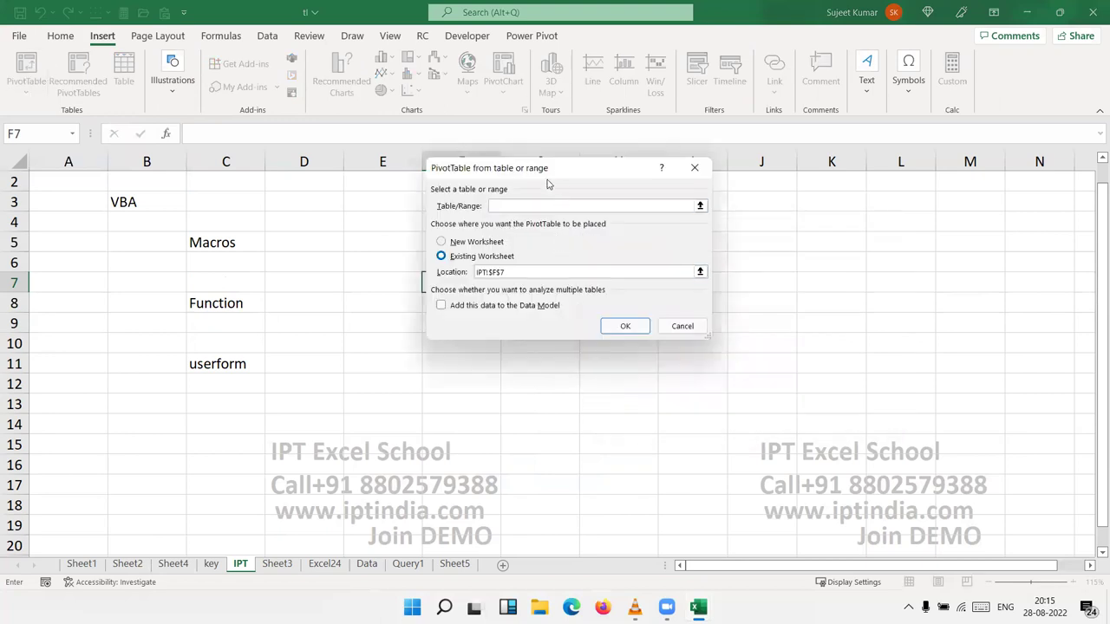
pyautogui.moveTo(547, 169); pyautogui.dragTo(524, 145)
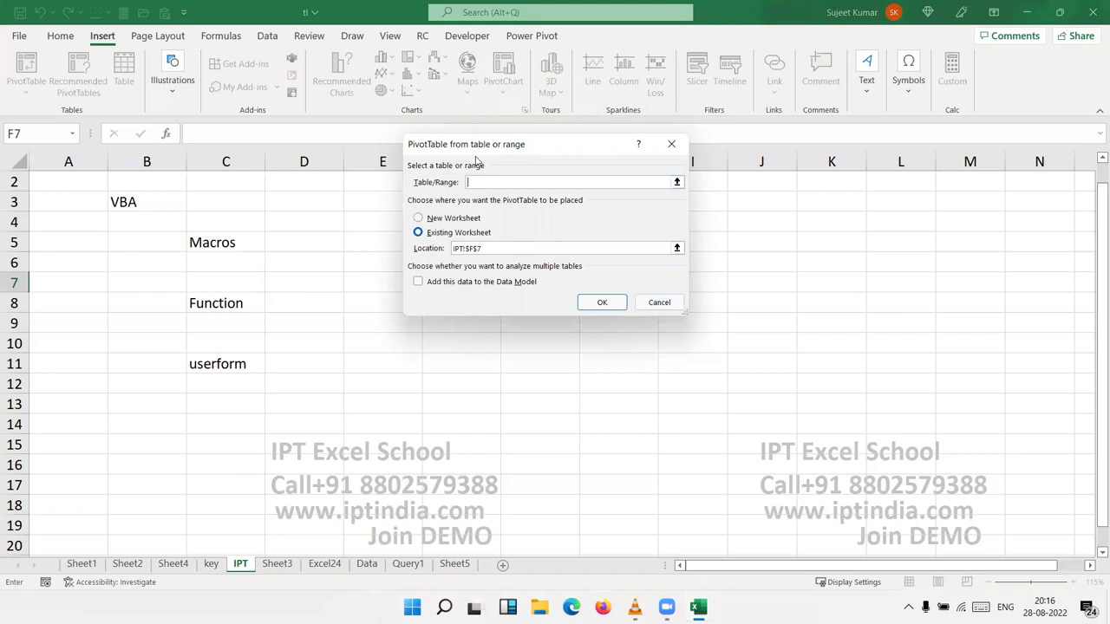
pyautogui.moveTo(476, 161); pyautogui.dragTo(288, 114)
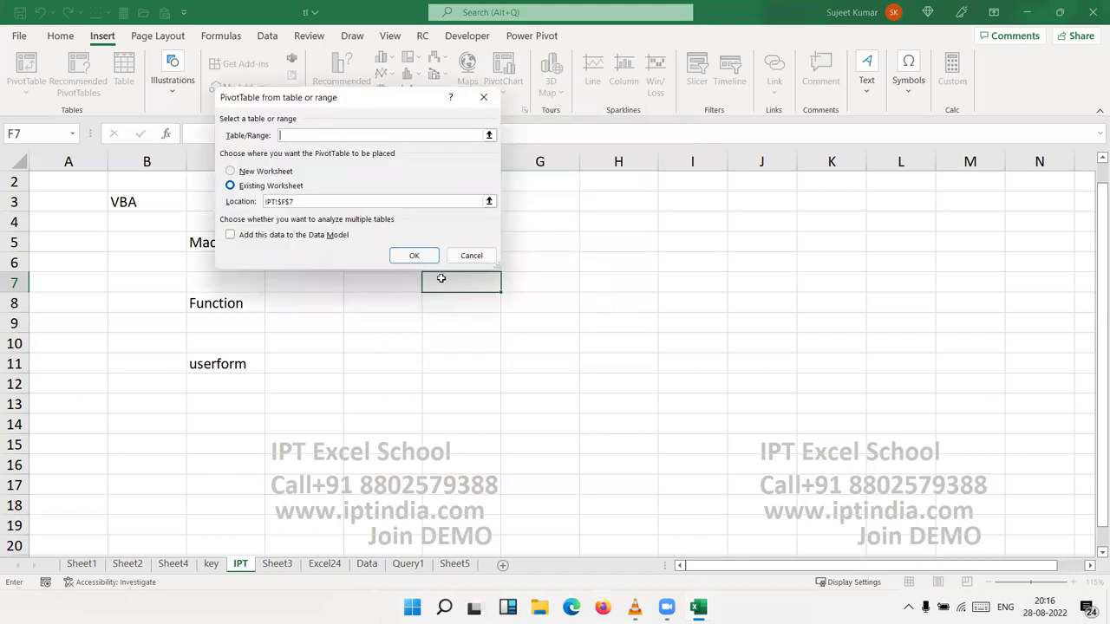
pyautogui.click(470, 256)
pyautogui.click(345, 223)
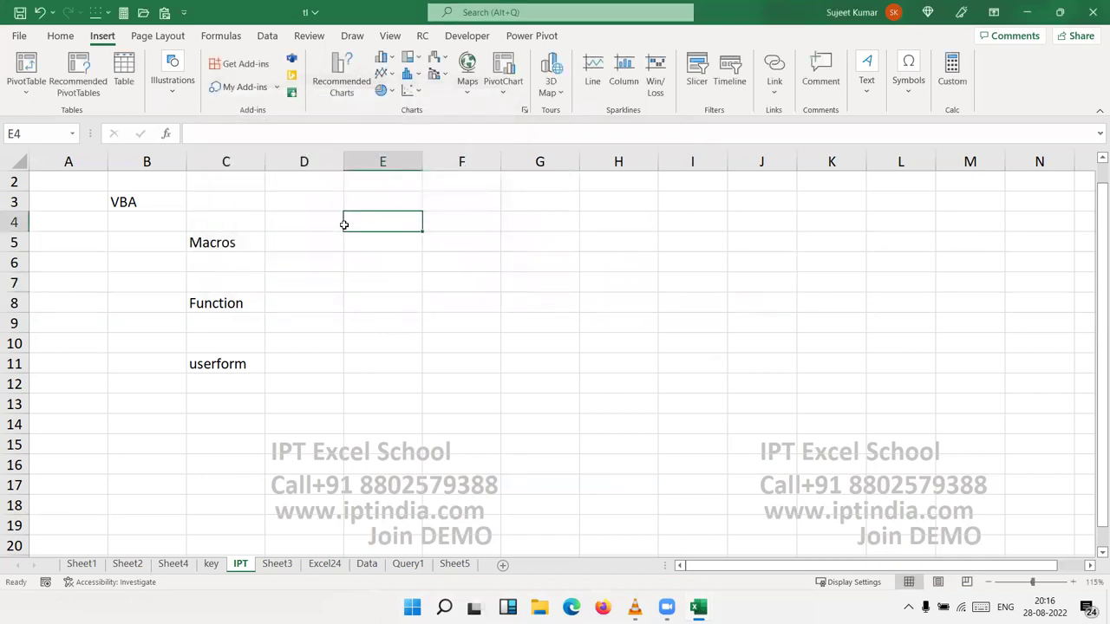
pyautogui.rightClick(345, 223)
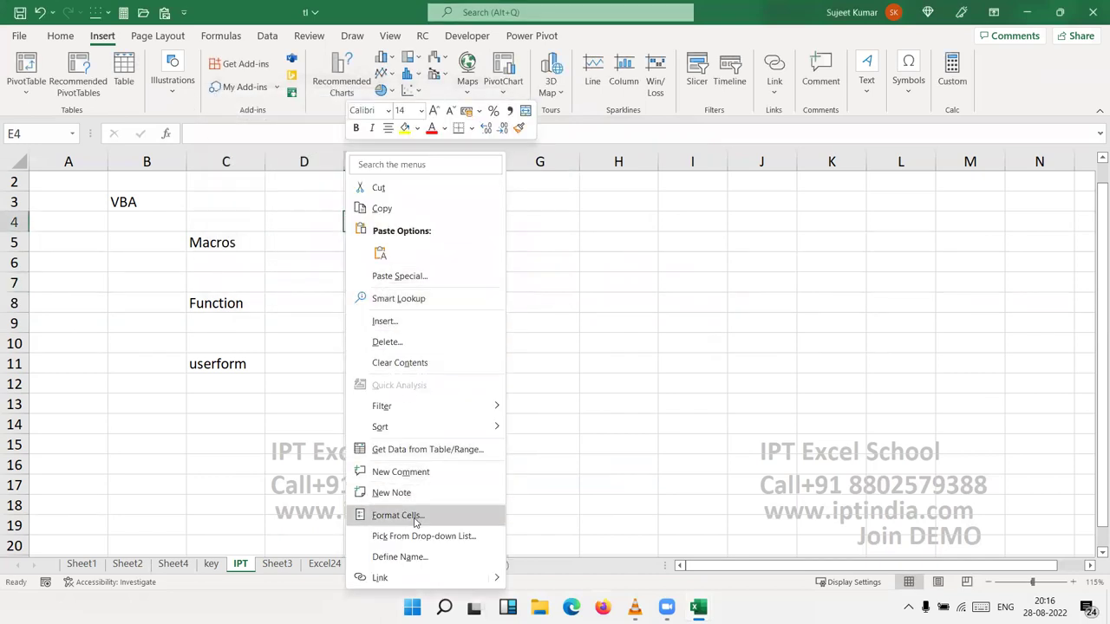
pyautogui.click(411, 515)
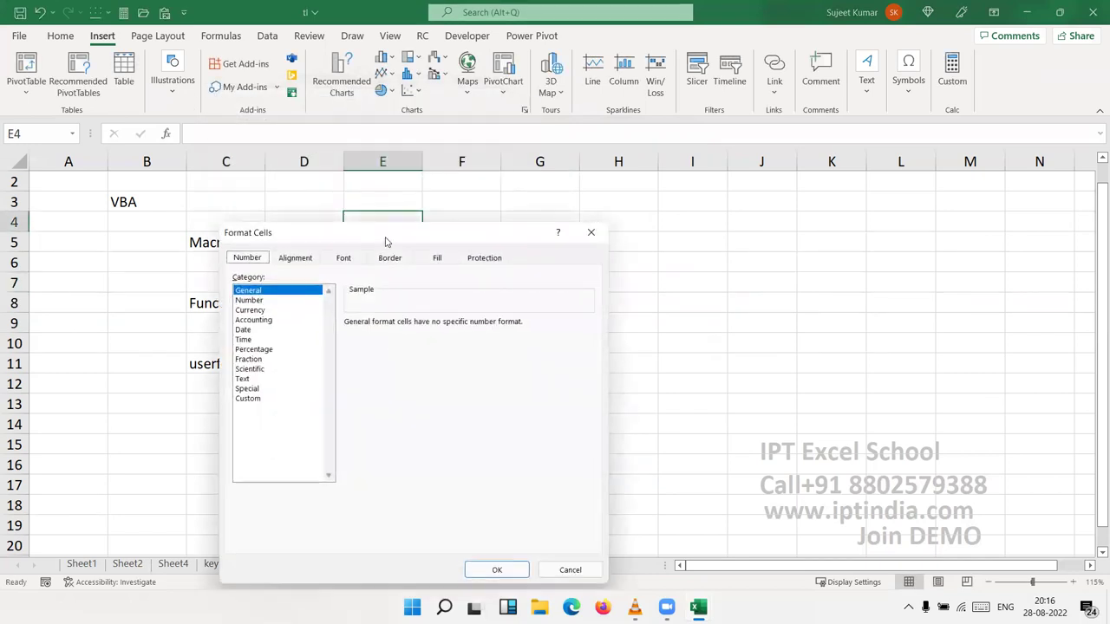
pyautogui.moveTo(387, 242); pyautogui.dragTo(643, 122)
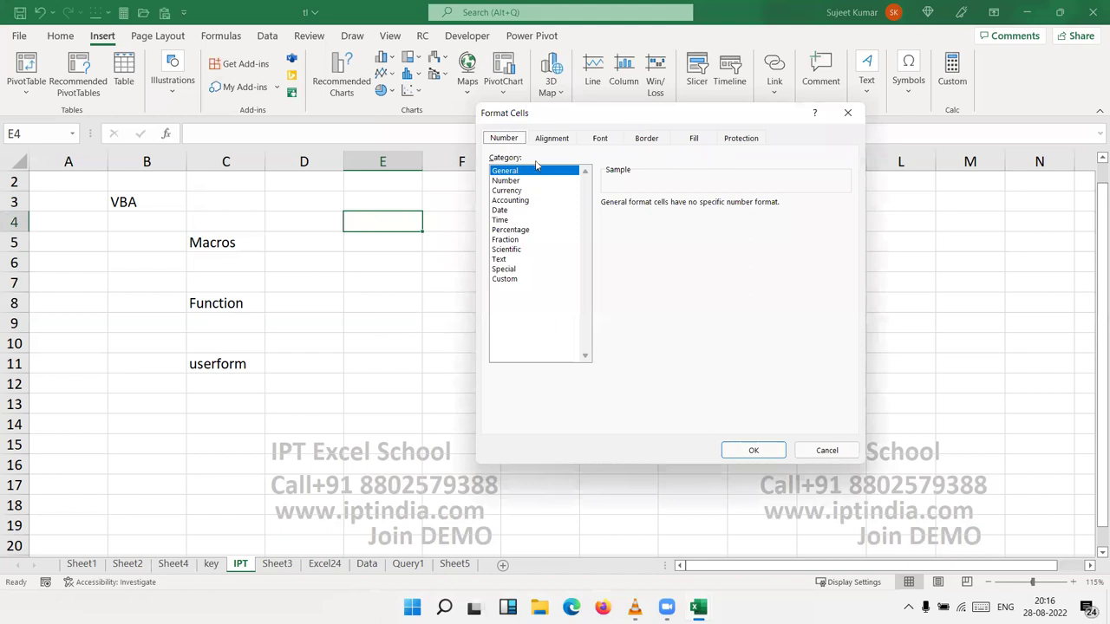
pyautogui.click(559, 140)
pyautogui.click(583, 139)
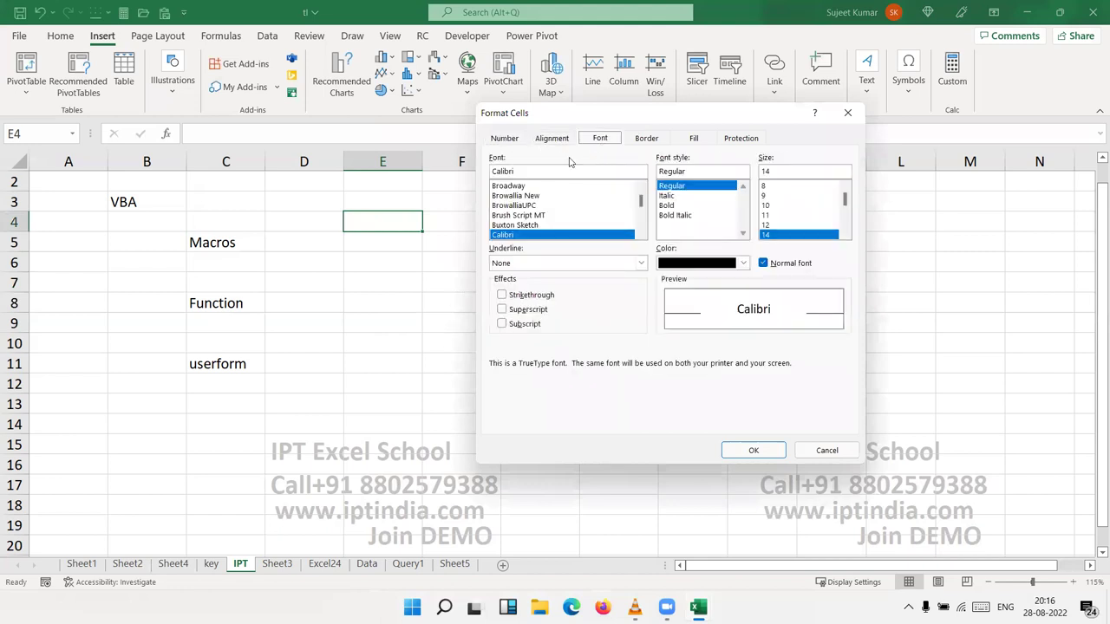
pyautogui.click(660, 140)
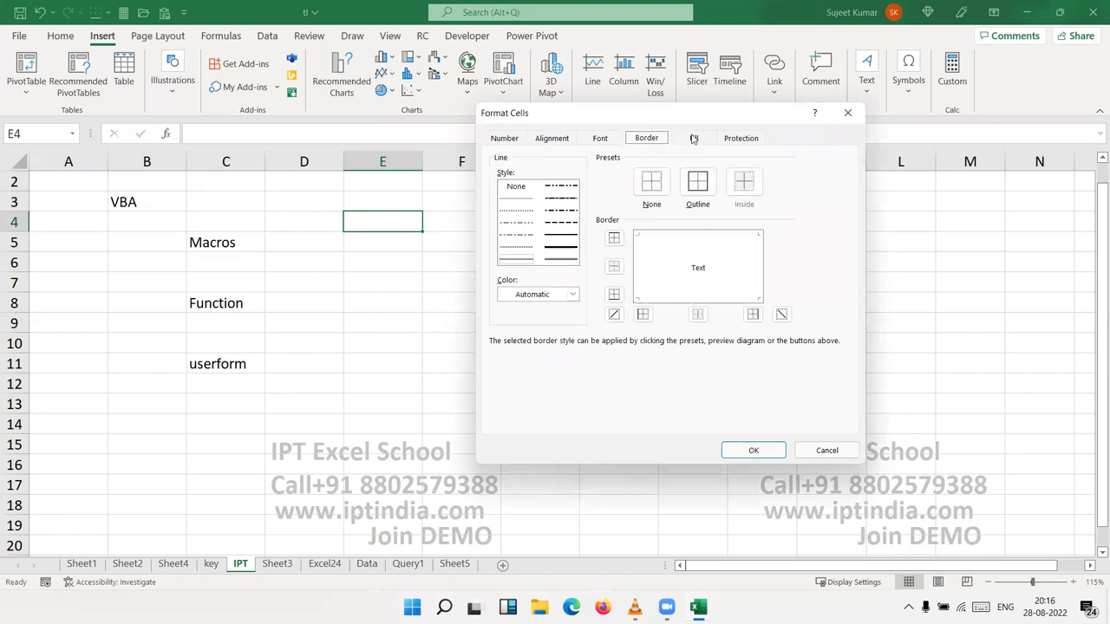
pyautogui.click(694, 138)
pyautogui.click(735, 137)
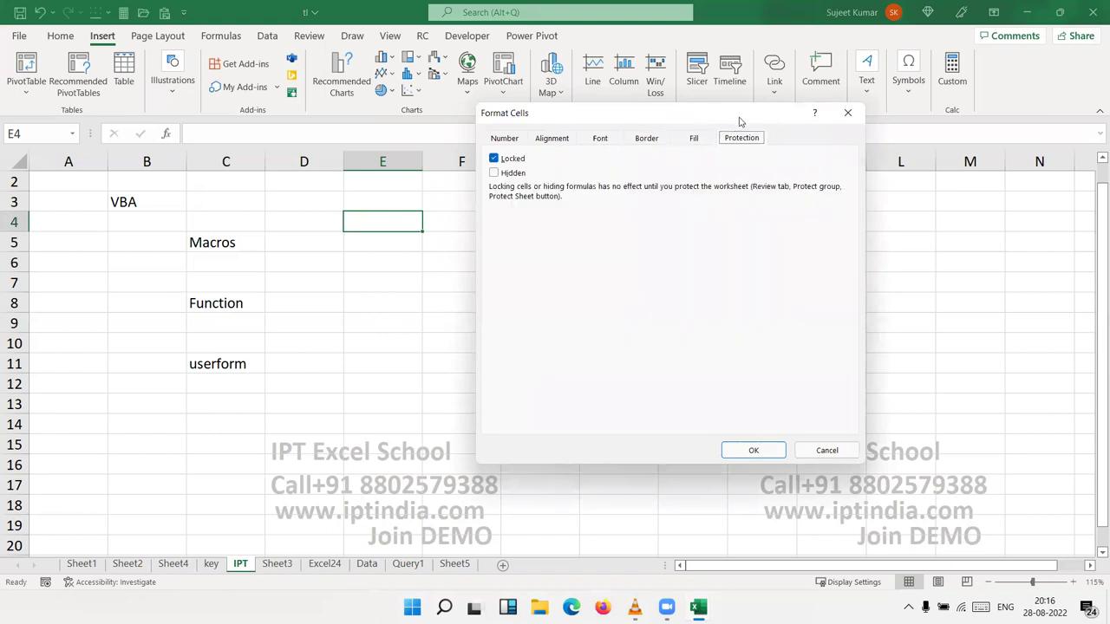
pyautogui.moveTo(740, 121); pyautogui.dragTo(567, 88)
pyautogui.click(335, 105)
pyautogui.click(382, 105)
pyautogui.click(426, 105)
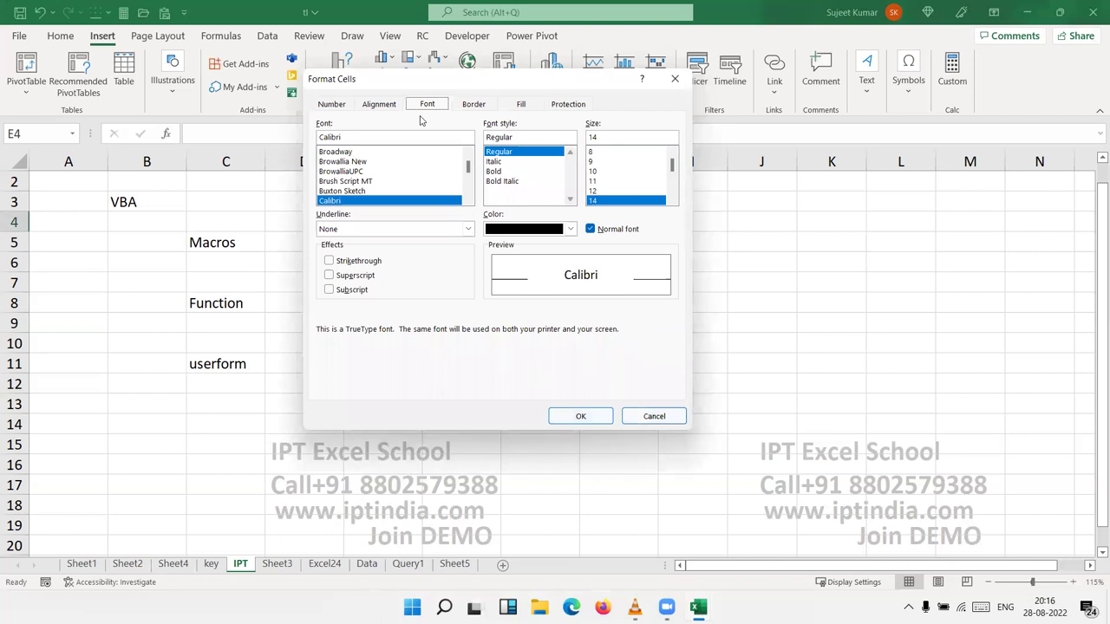
pyautogui.click(674, 79)
pyautogui.click(209, 367)
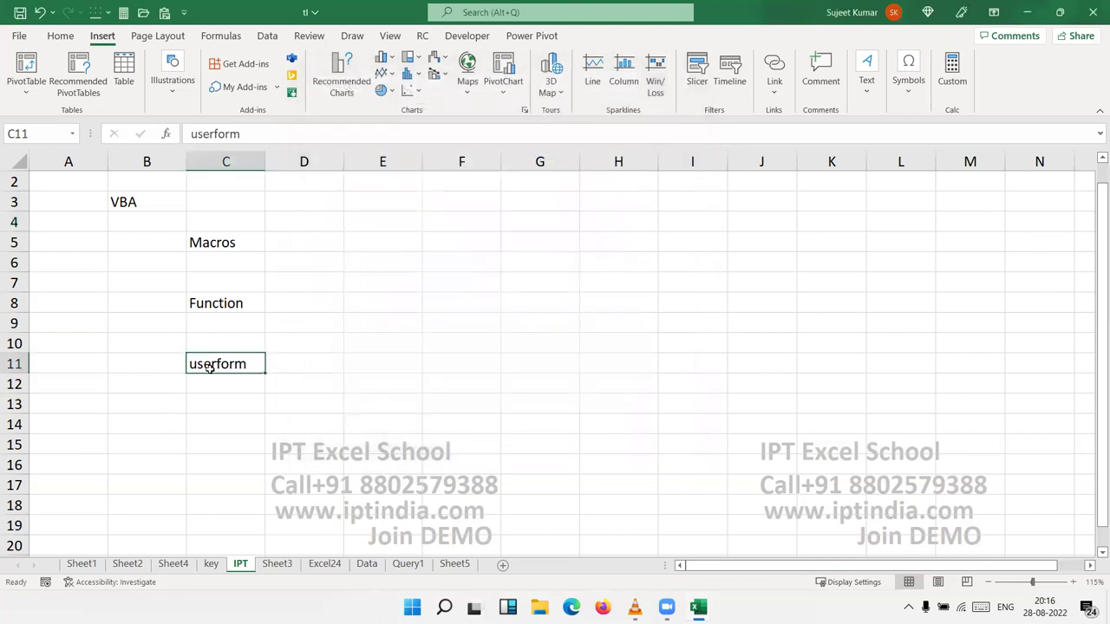
pyautogui.click(132, 204)
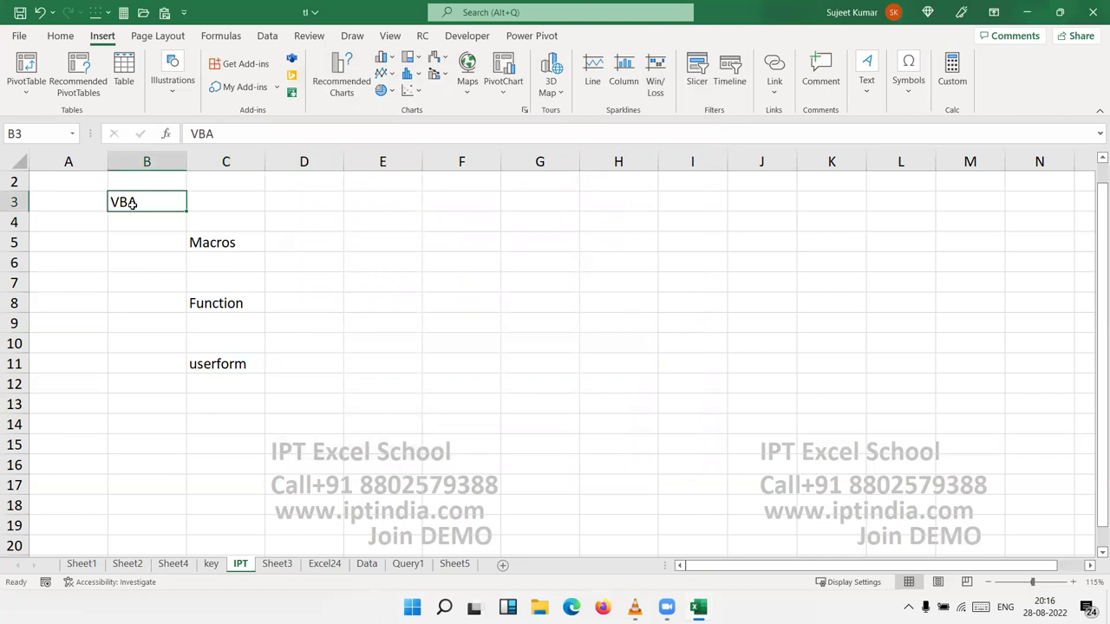
pyautogui.click(199, 246)
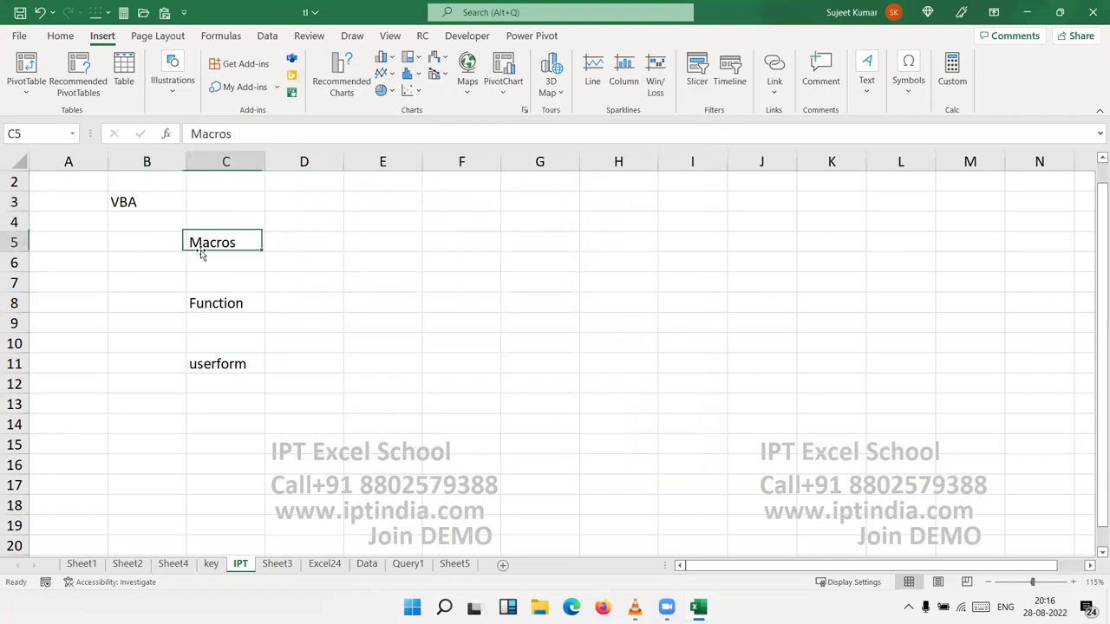
pyautogui.click(199, 314)
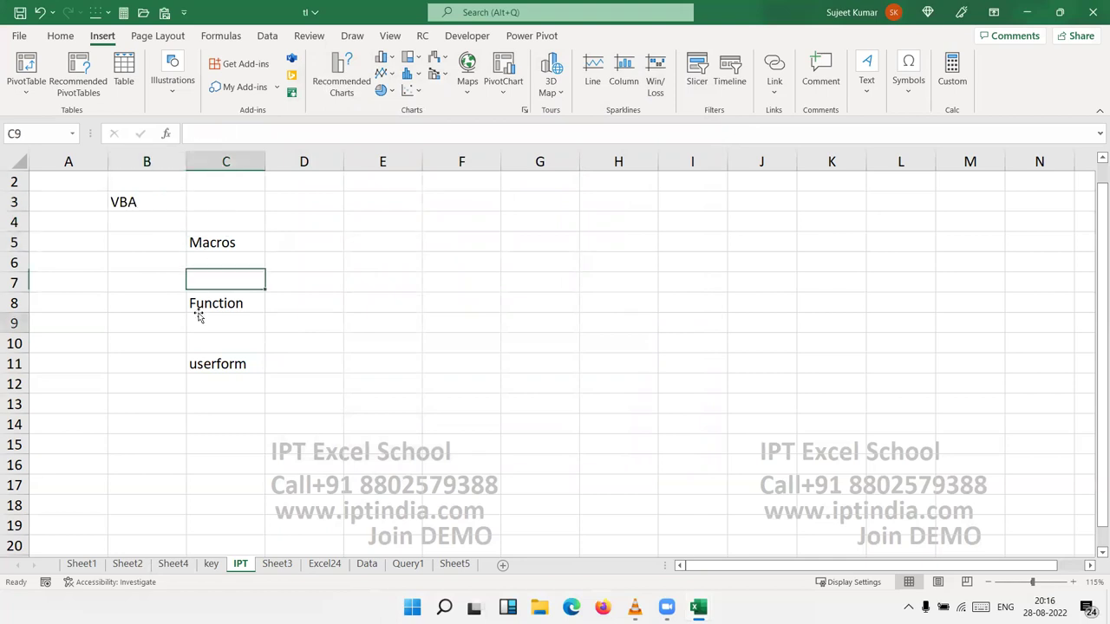
pyautogui.click(212, 368)
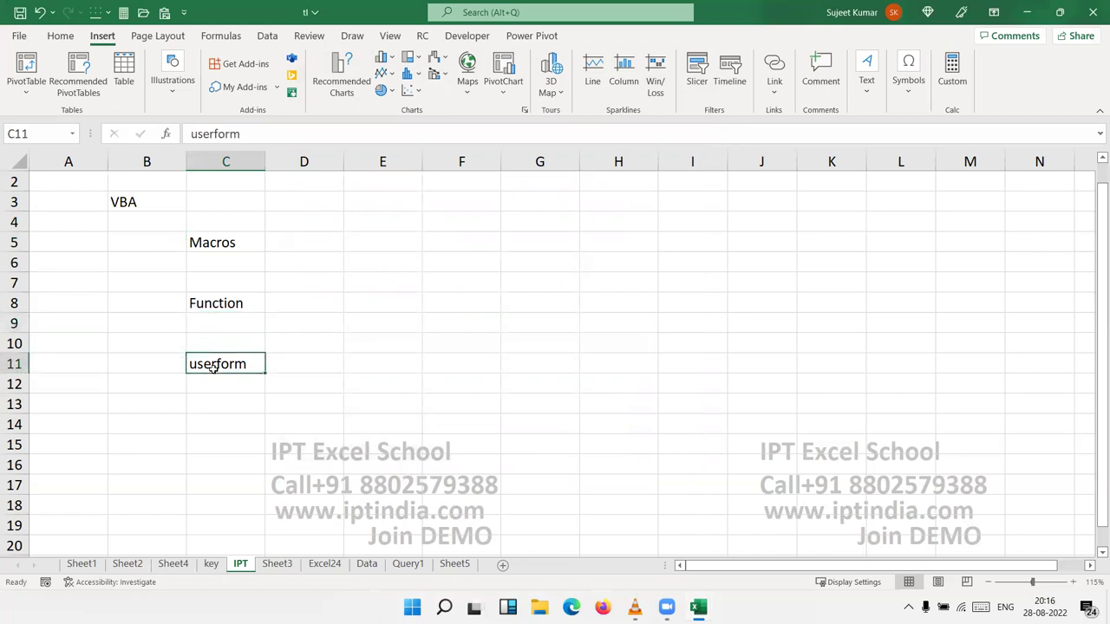
pyautogui.moveTo(254, 404); pyautogui.dragTo(189, 243)
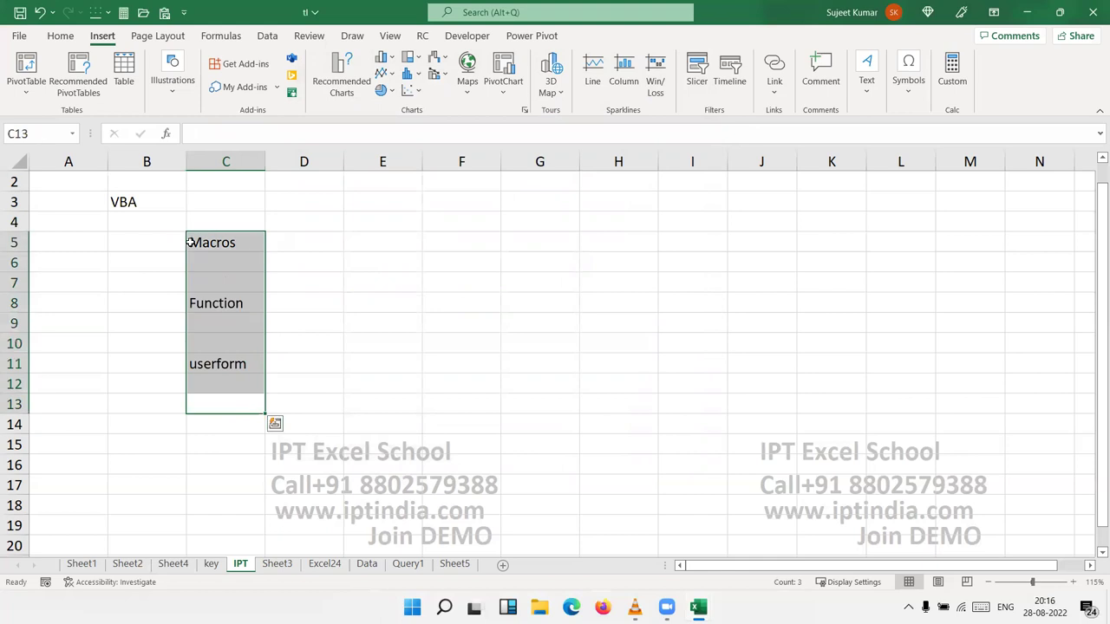
pyautogui.click(382, 200)
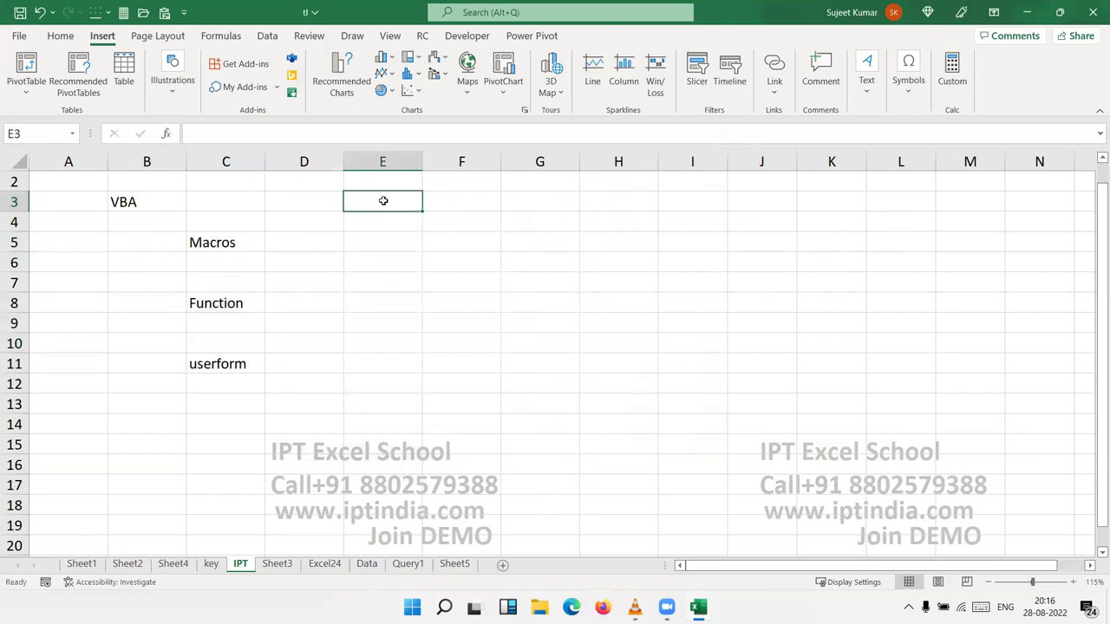
# Enter the word When in cell E3.
pyautogui.write('When')
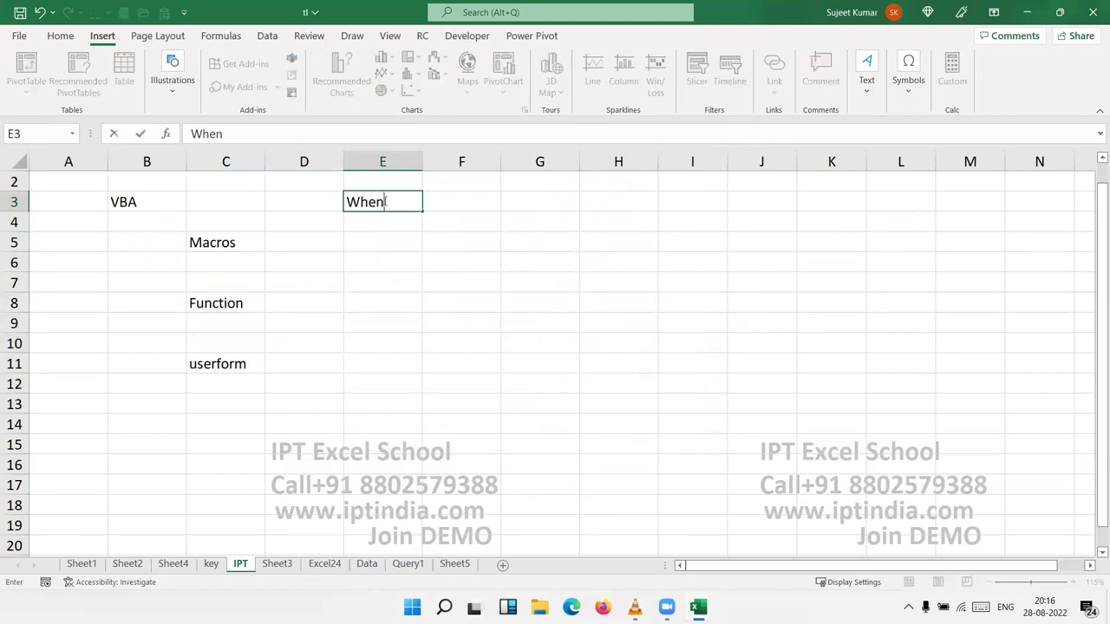
pyautogui.press('Return')
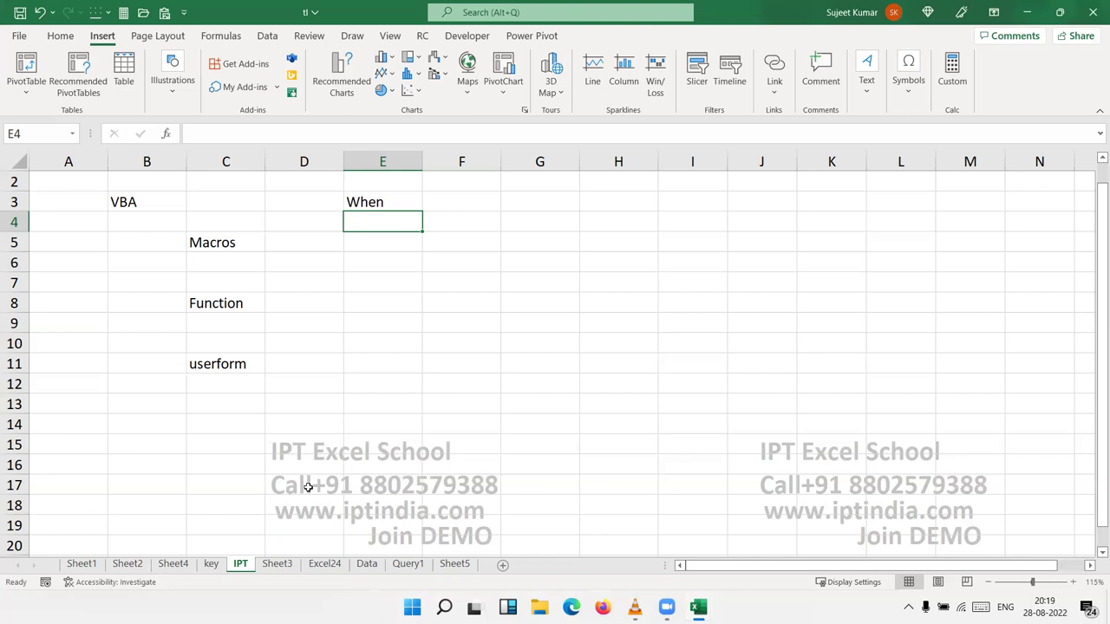
# Enter the person's full name in H4 and autofit column H to it.
pyautogui.press('Right')
pyautogui.press('Right')
pyautogui.press('Right')
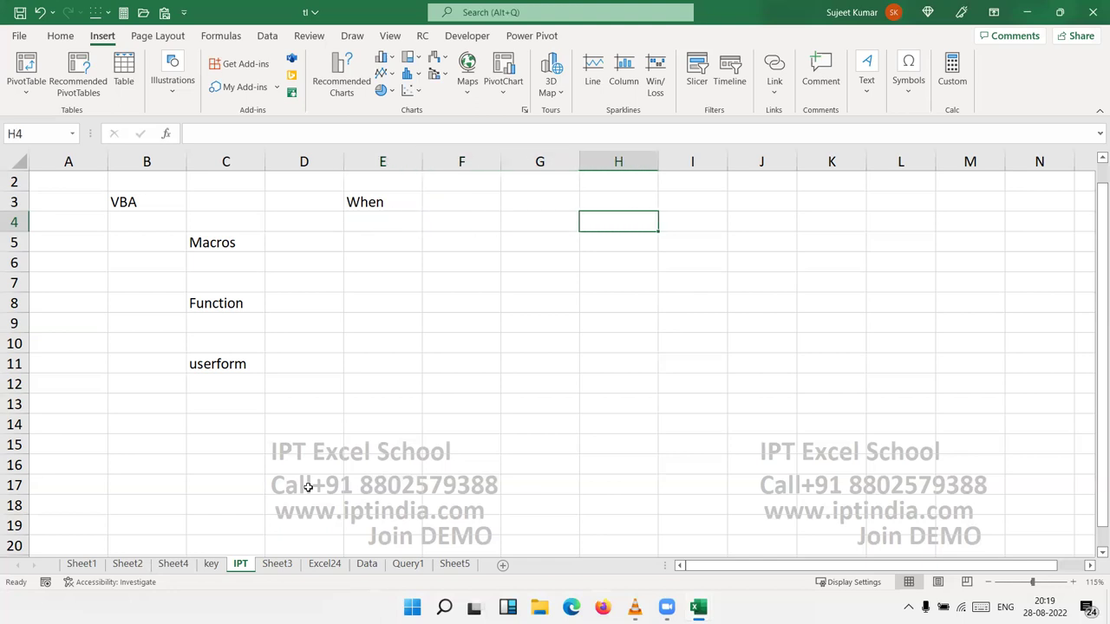
pyautogui.press('Tab')
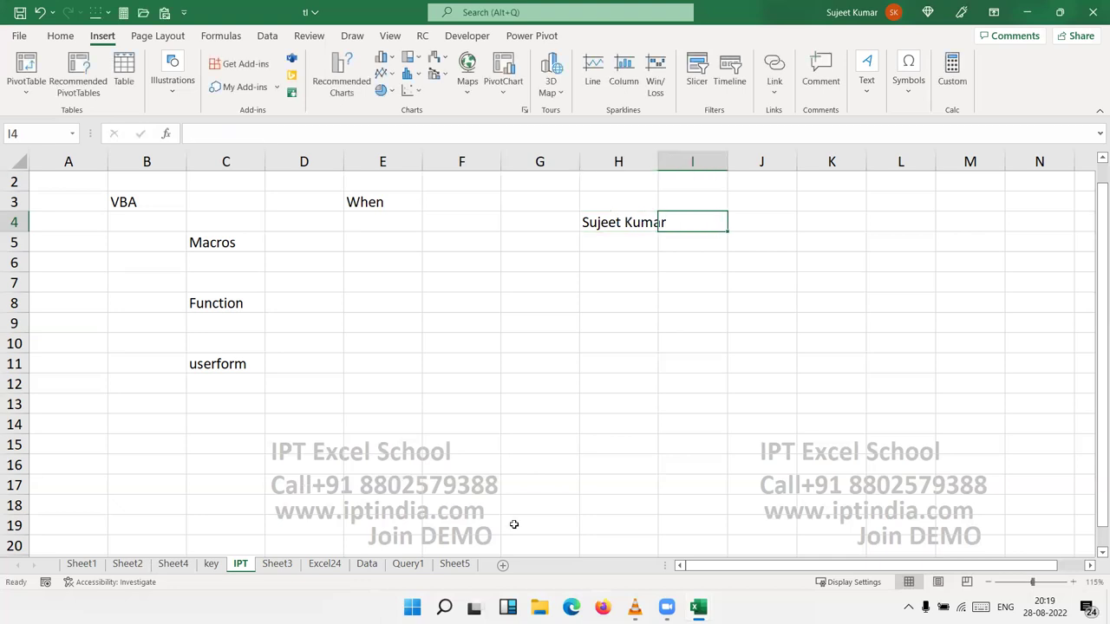
pyautogui.doubleClick(658, 161)
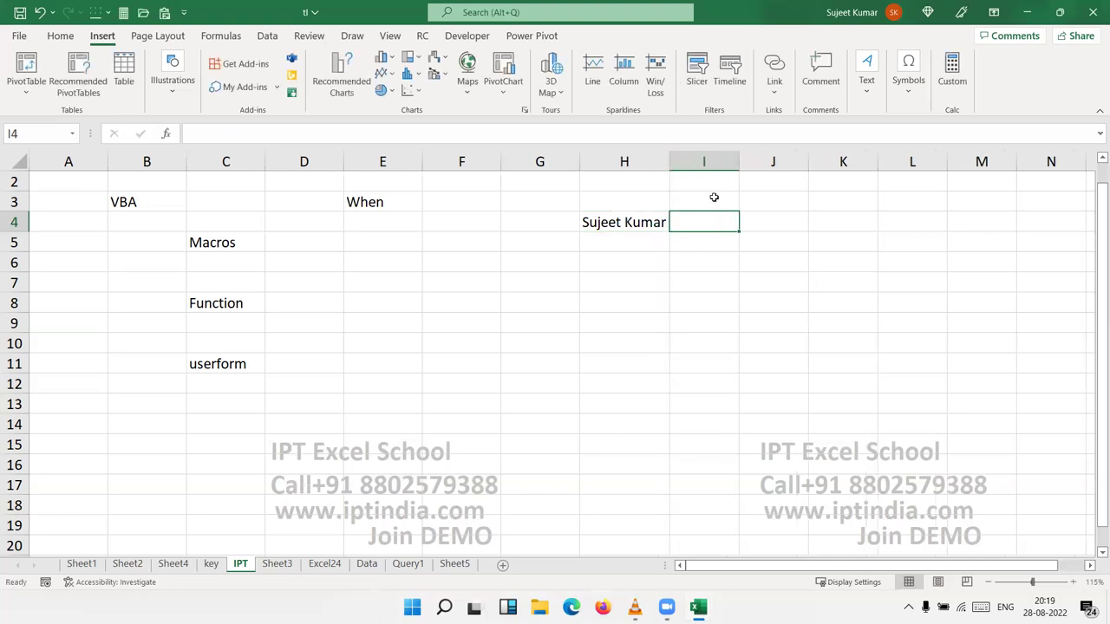
# Add the headings F Name in I3 and Last Name in J3.
pyautogui.click(713, 197)
pyautogui.write('F')
pyautogui.write(' NBame')
pyautogui.press('BackSpace')
pyautogui.press('BackSpace')
pyautogui.press('BackSpace')
pyautogui.press('BackSpace')
pyautogui.write('a')
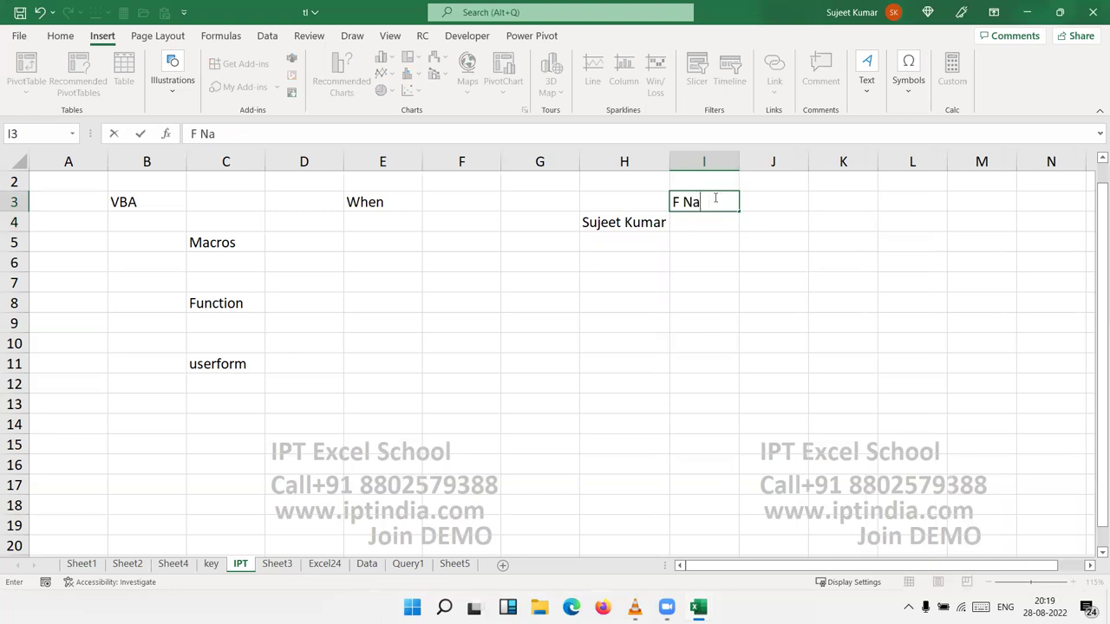
pyautogui.write('m')
pyautogui.press('Return')
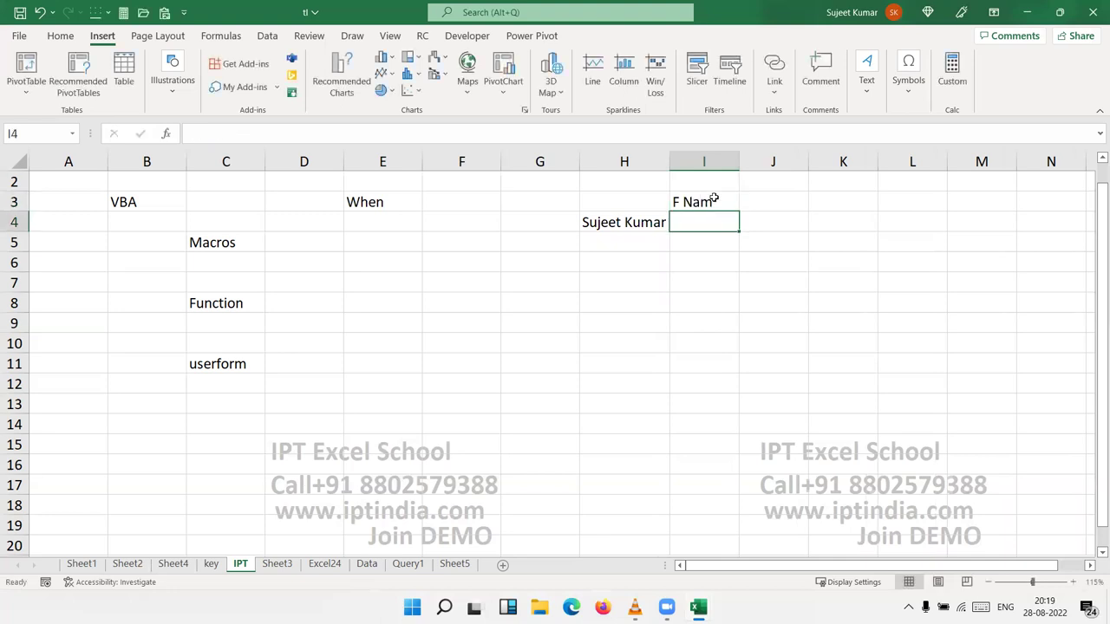
pyautogui.press('Left')
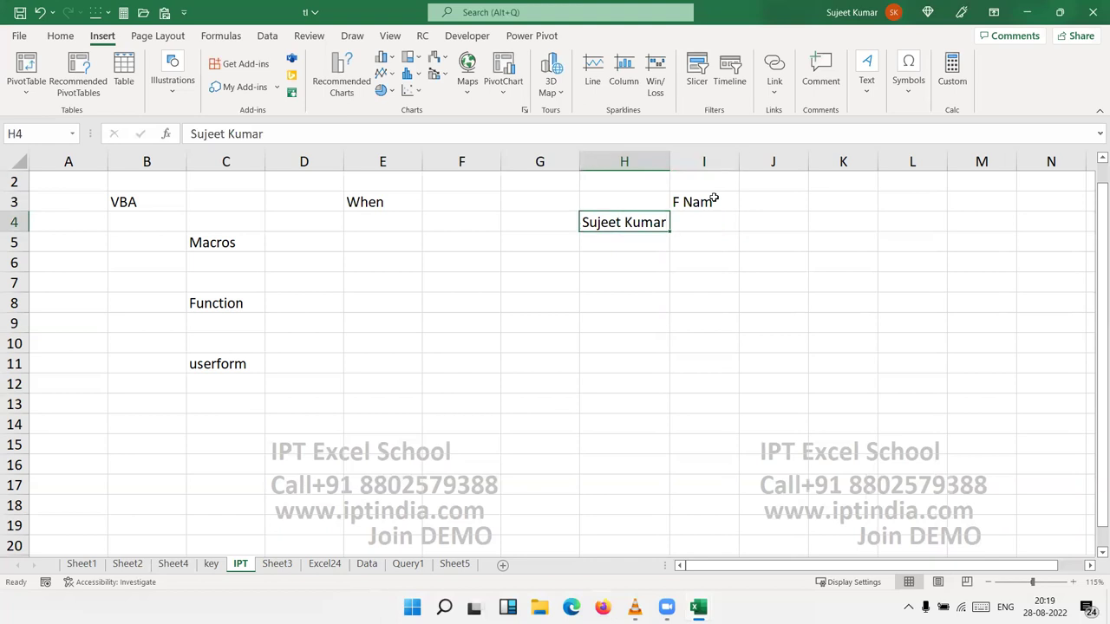
pyautogui.press('Right')
pyautogui.press('Right')
pyautogui.press('Up')
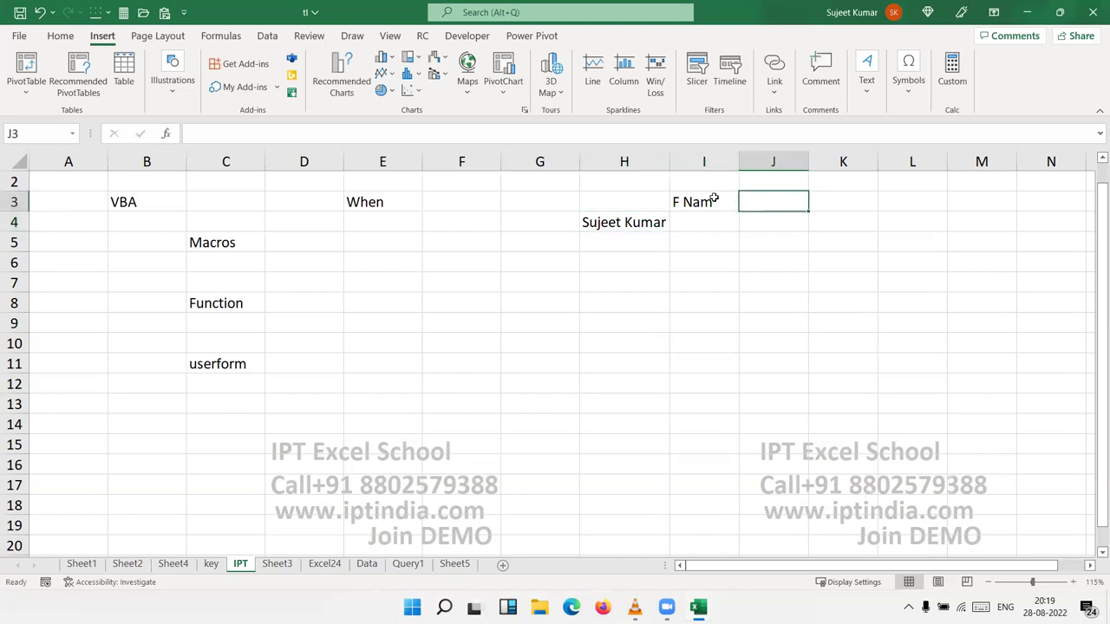
pyautogui.write('Last ')
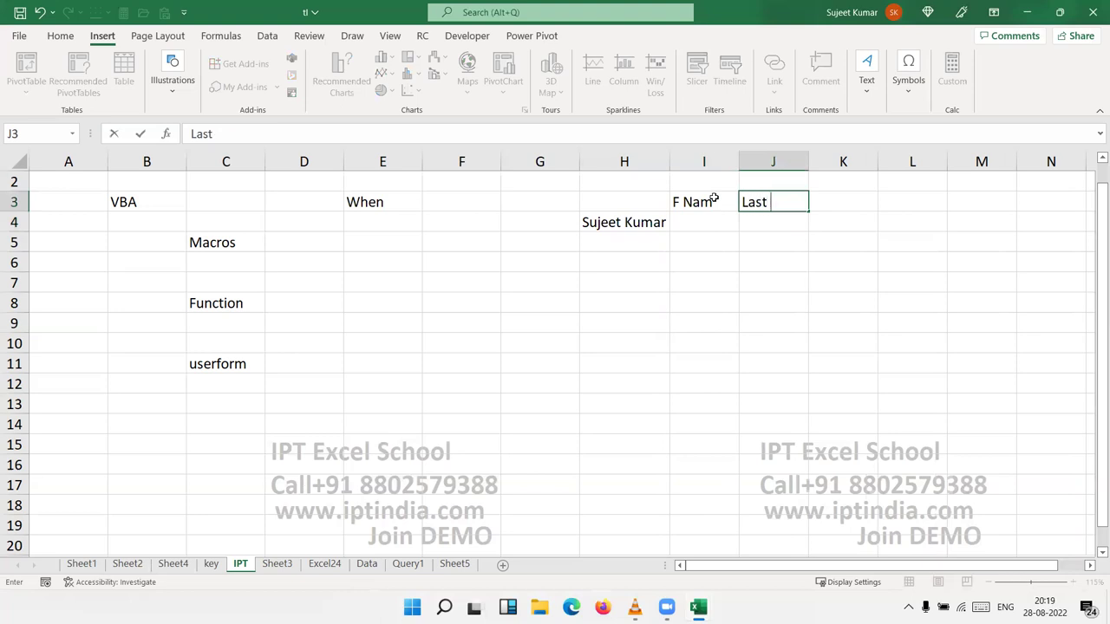
pyautogui.write('Name')
pyautogui.press('Return')
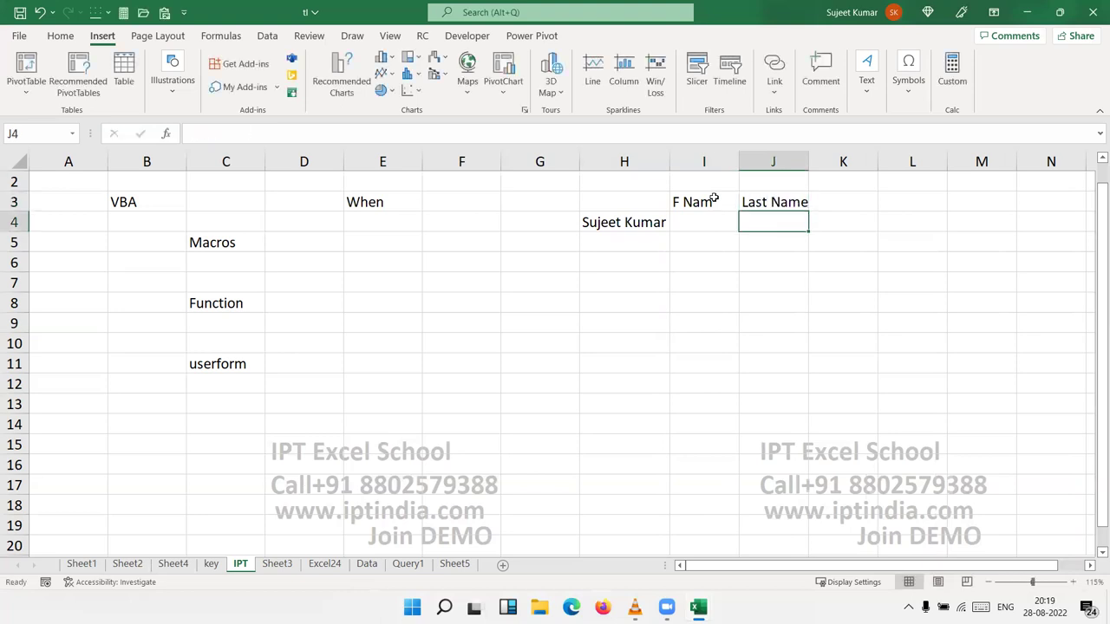
pyautogui.press('Down')
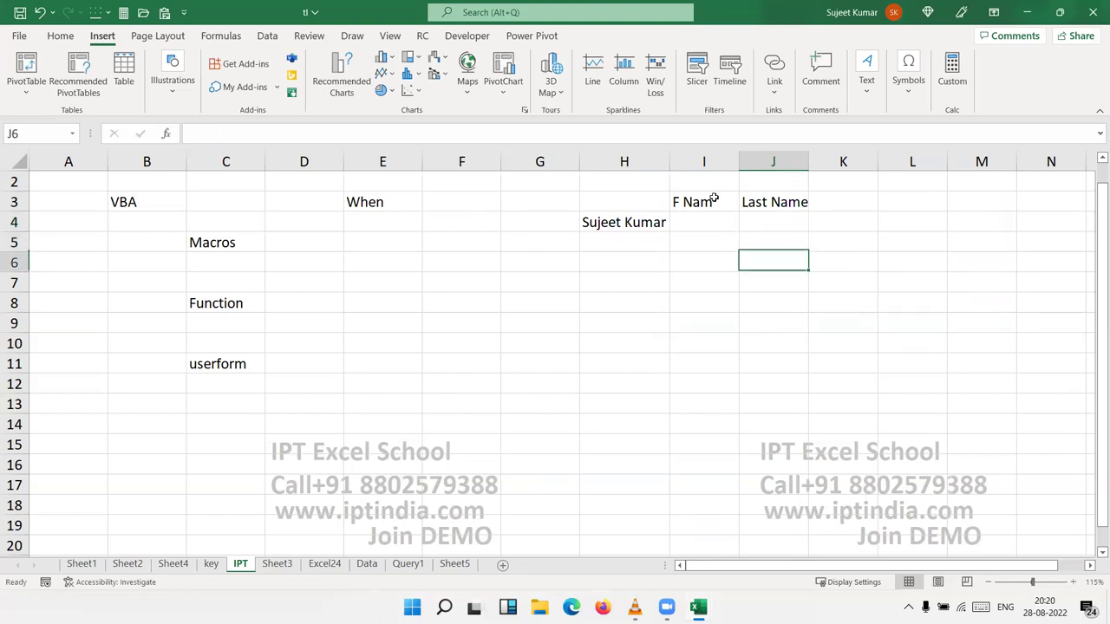
pyautogui.press('Left')
pyautogui.press('Left')
# Type the person's name in H7 as a single lowercase word without a space.
pyautogui.press('Down')
pyautogui.press('Down')
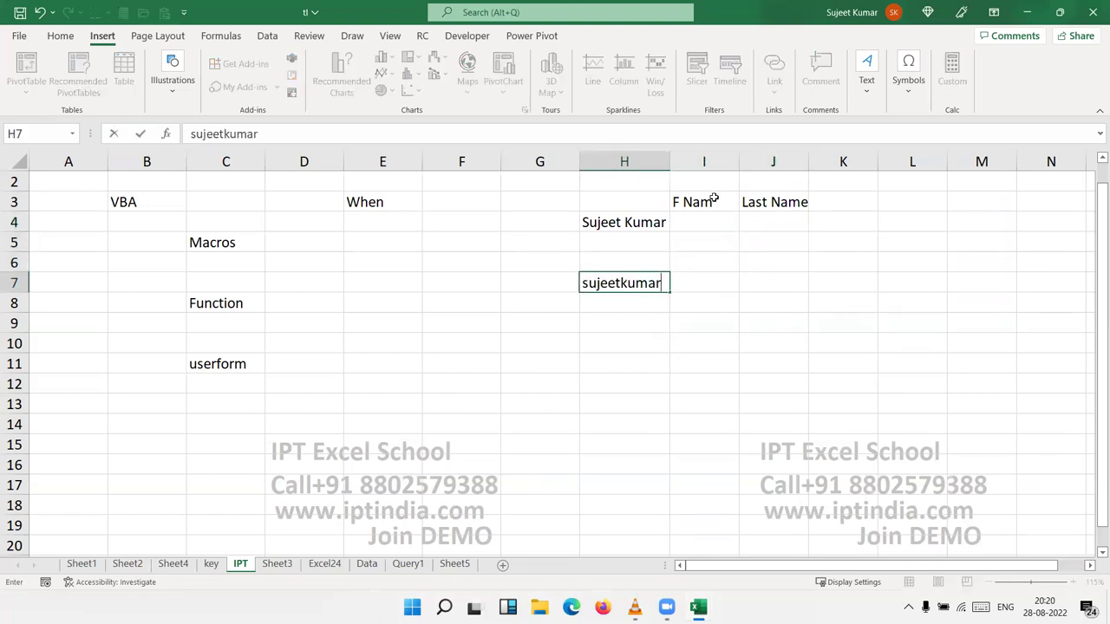
pyautogui.press('Return')
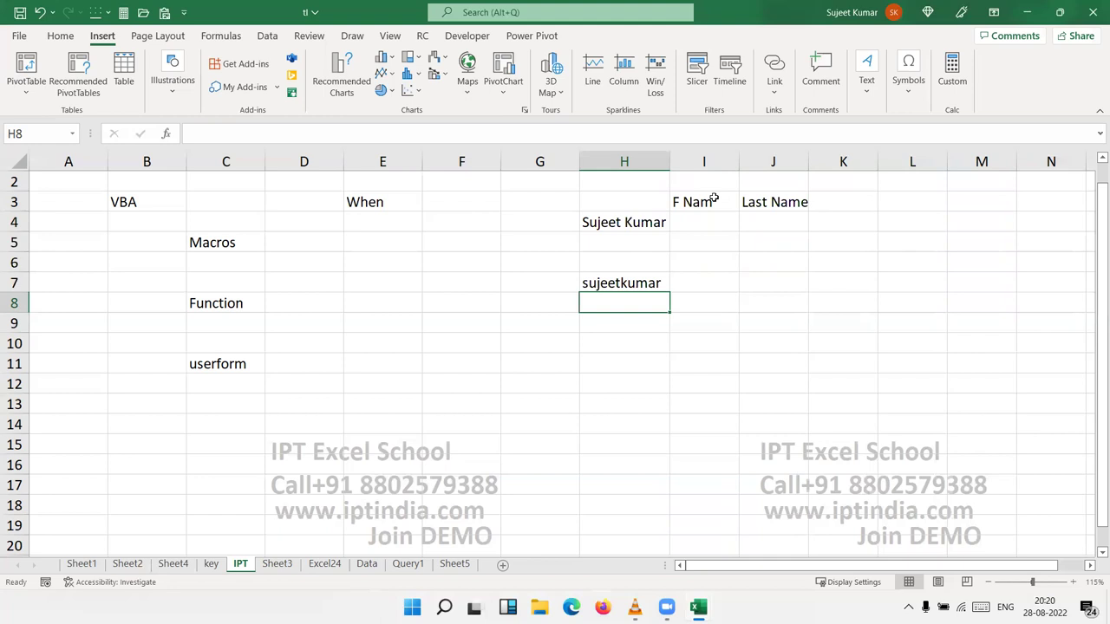
pyautogui.press('Up')
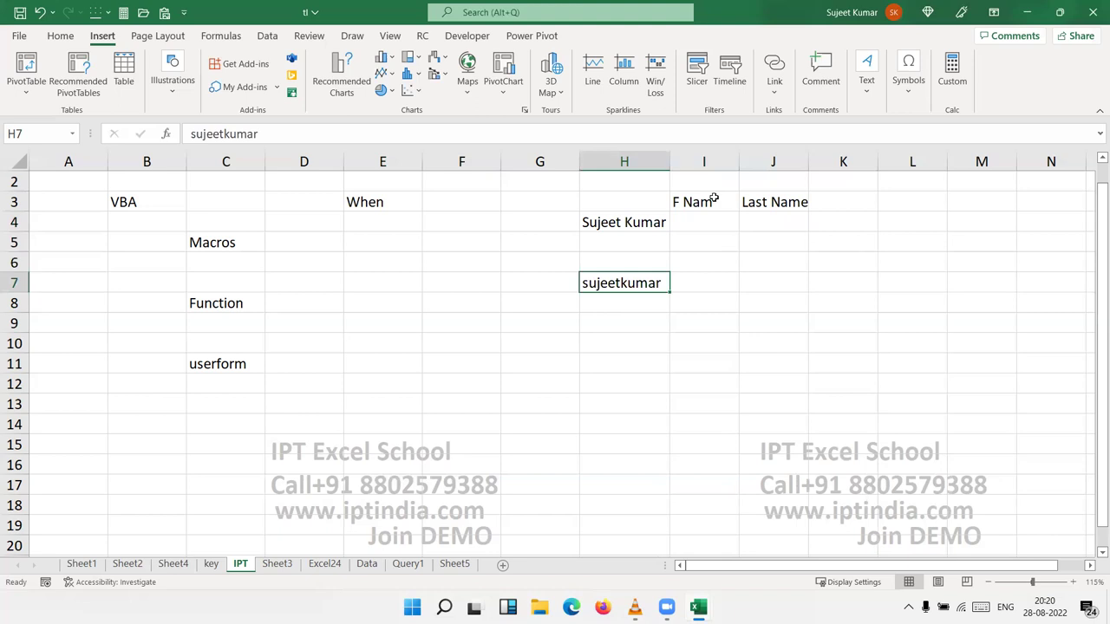
pyautogui.press('Right')
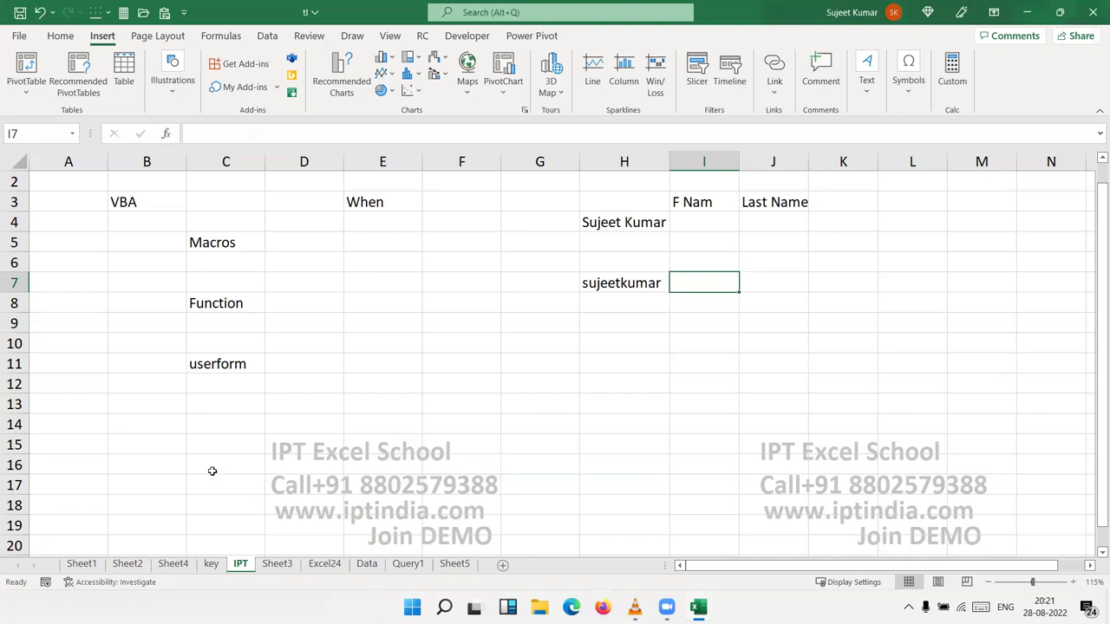
# Scroll down and enter the date 1/1 in A25.
pyautogui.scroll(-3, 93, 402)
pyautogui.scroll(-3, 93, 401)
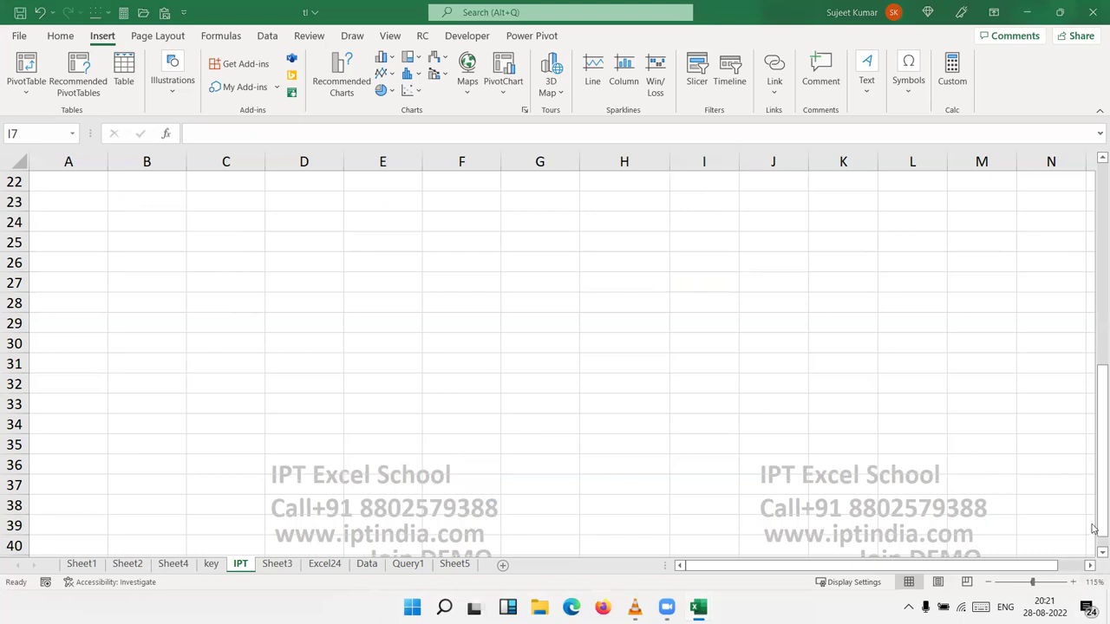
pyautogui.scroll(-1, 1093, 531)
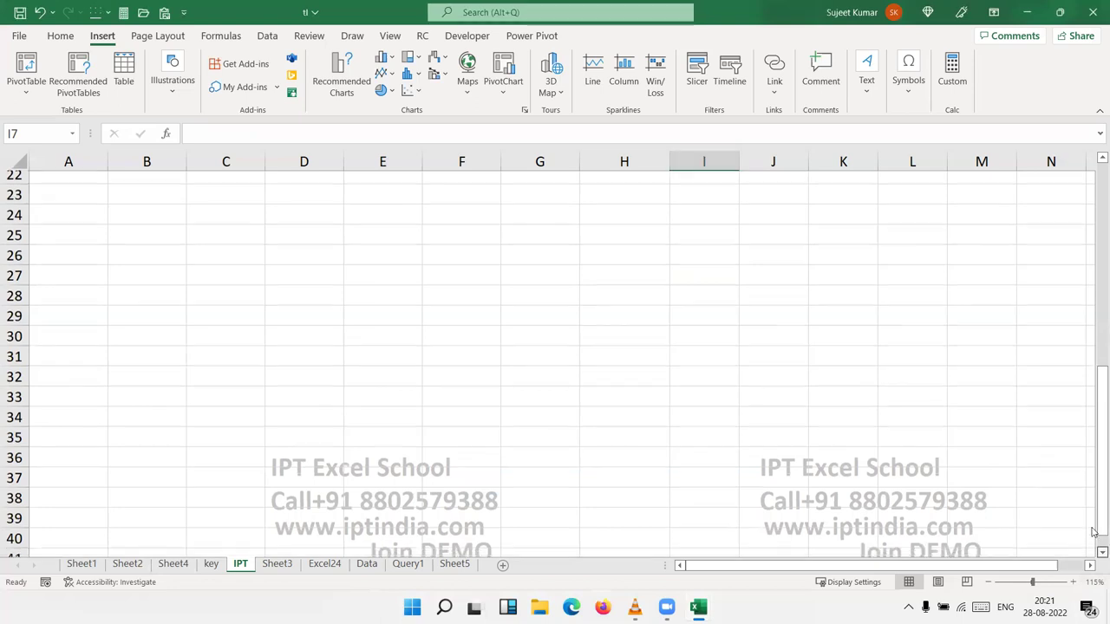
pyautogui.click(88, 227)
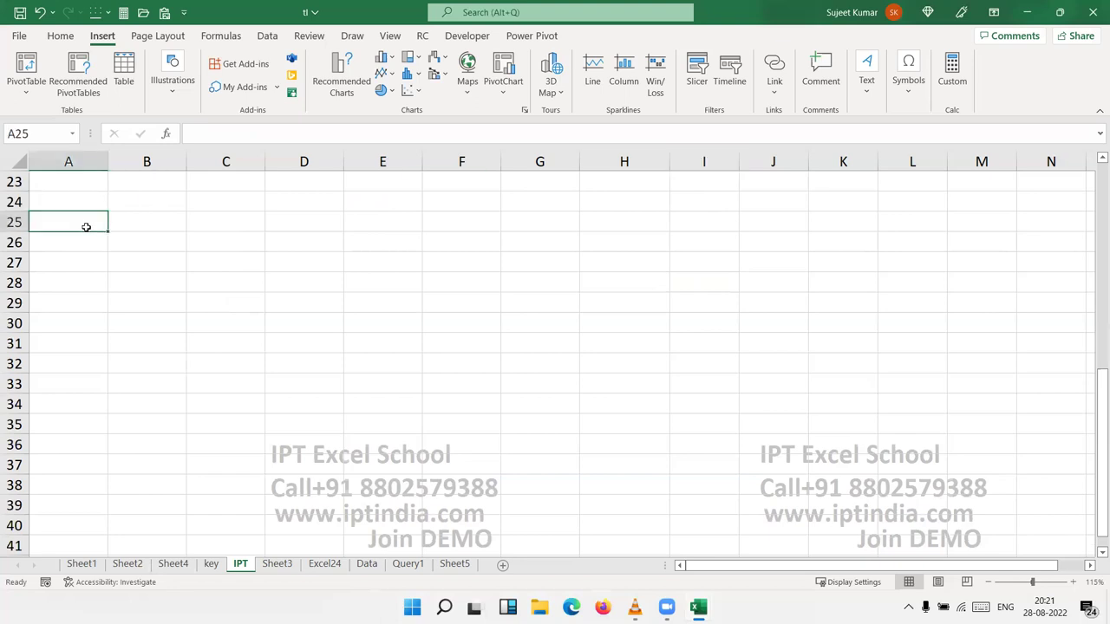
pyautogui.write('1/1')
pyautogui.press('Tab')
# Put a cheque reference in B26 in place of the mistyped name.
pyautogui.press('Down')
pyautogui.press('Tab')
pyautogui.press('Left')
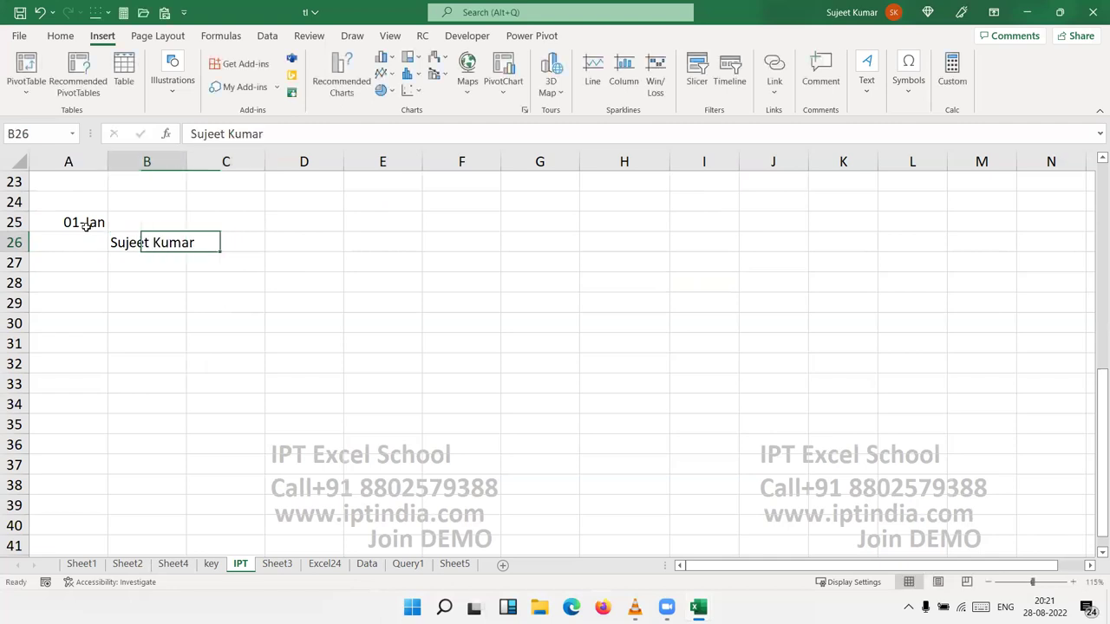
pyautogui.press('Delete')
pyautogui.write('Chq')
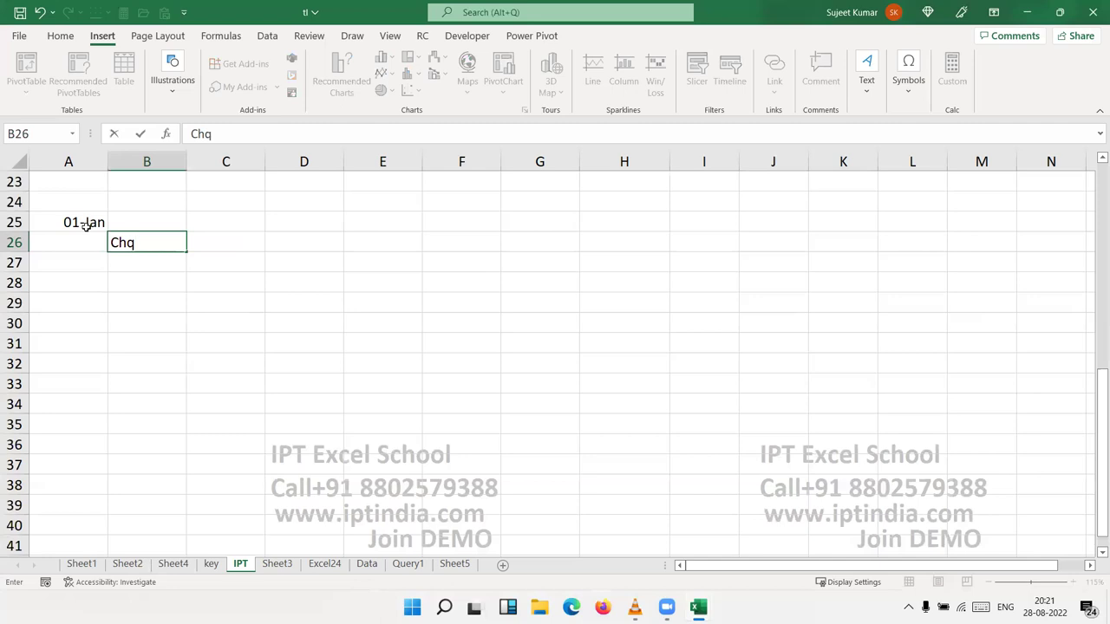
pyautogui.write('56256')
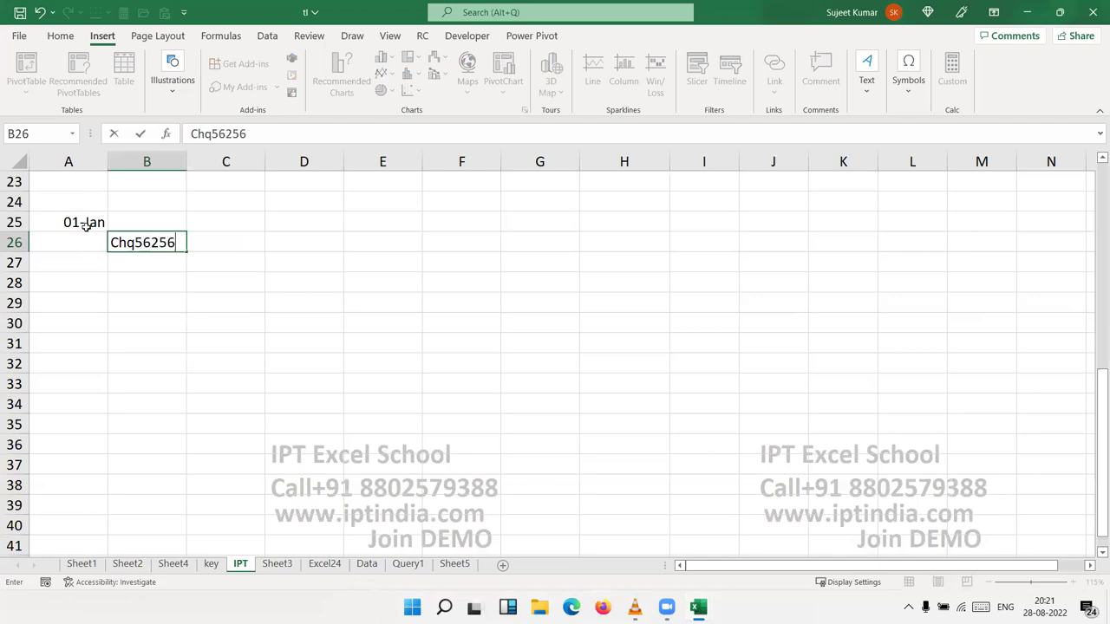
pyautogui.press('Tab')
# Enter Dr in D25 and 5000 in E25.
pyautogui.press('Up')
pyautogui.press('Right')
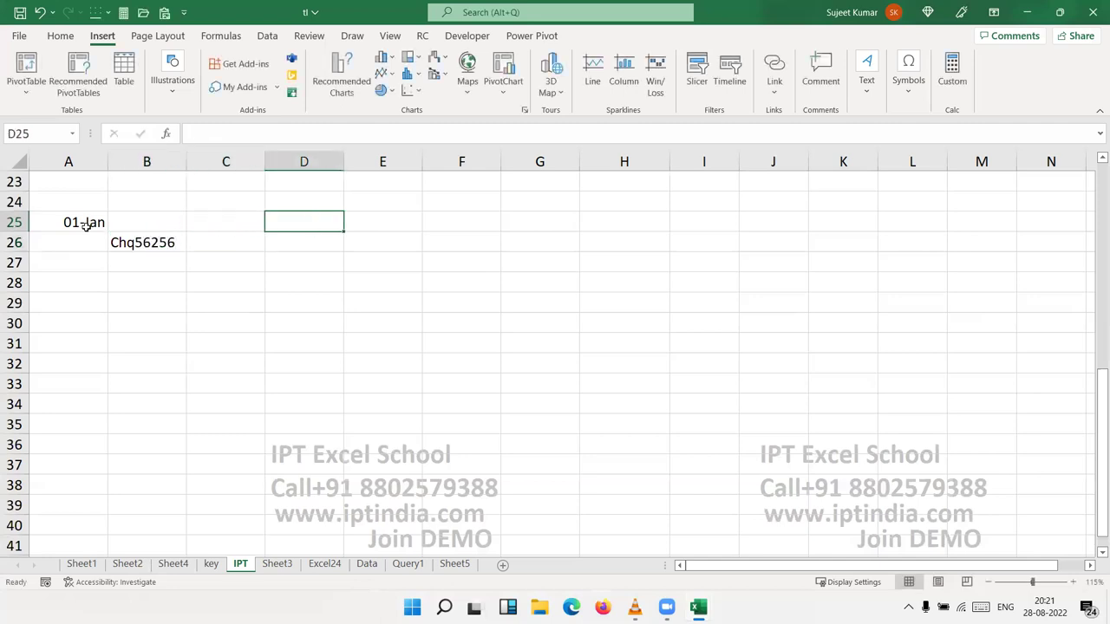
pyautogui.write('Dr')
pyautogui.press('Tab')
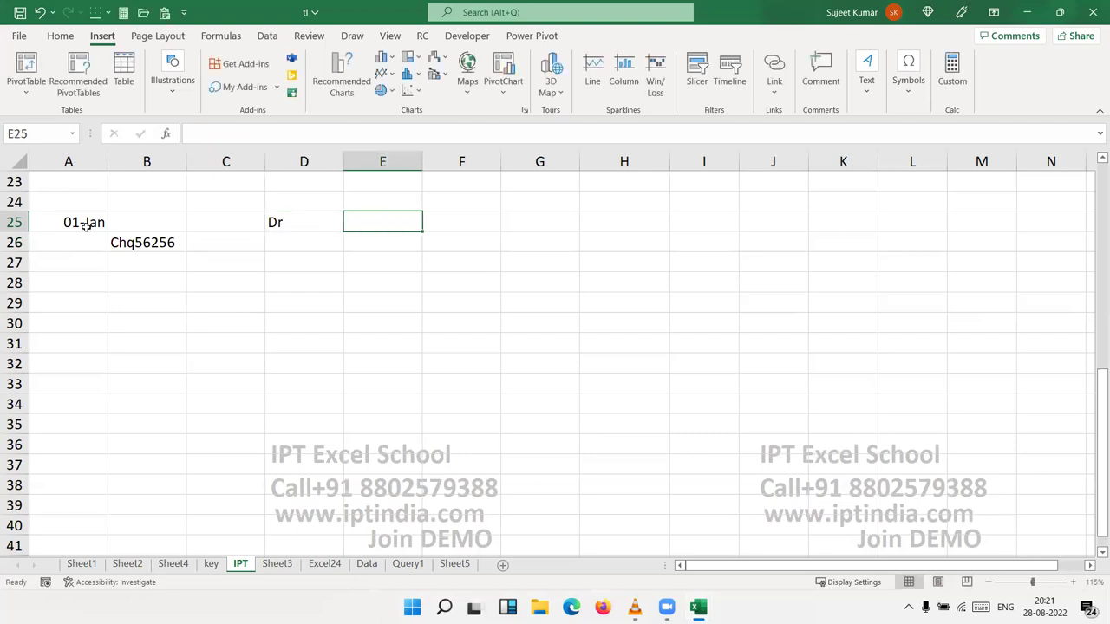
pyautogui.write('5000')
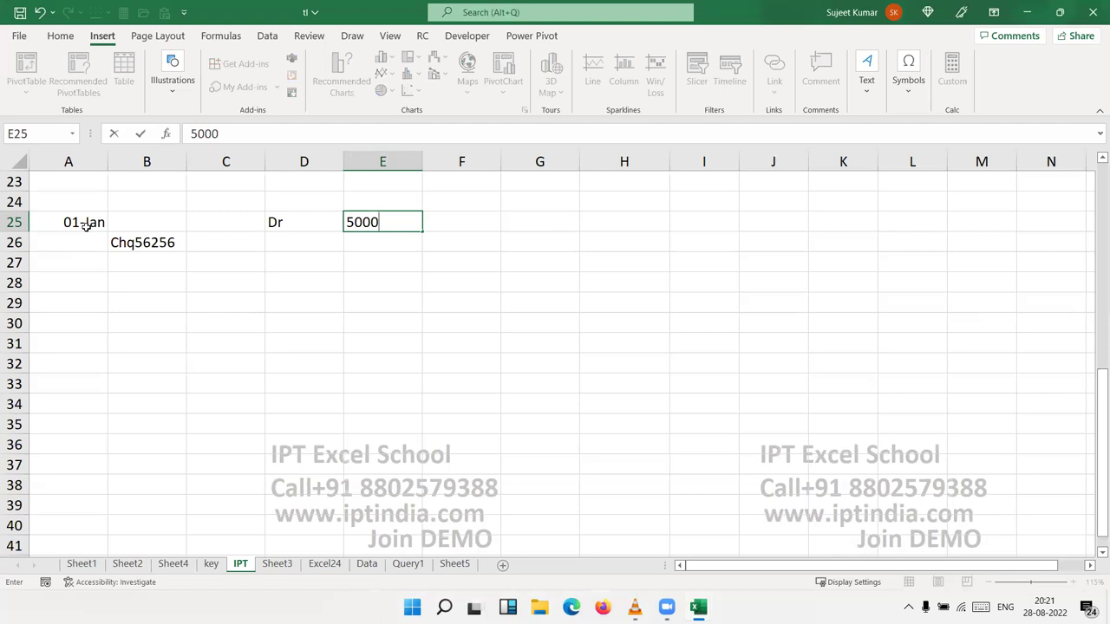
pyautogui.press('Return')
# Select the entry block A25:E26.
pyautogui.press('Up')
pyautogui.press('Down')
pyautogui.press('Down')
pyautogui.press('Left')
pyautogui.press('Left')
pyautogui.press('Left')
pyautogui.press('Left')
pyautogui.press('Up')
pyautogui.press('Up')
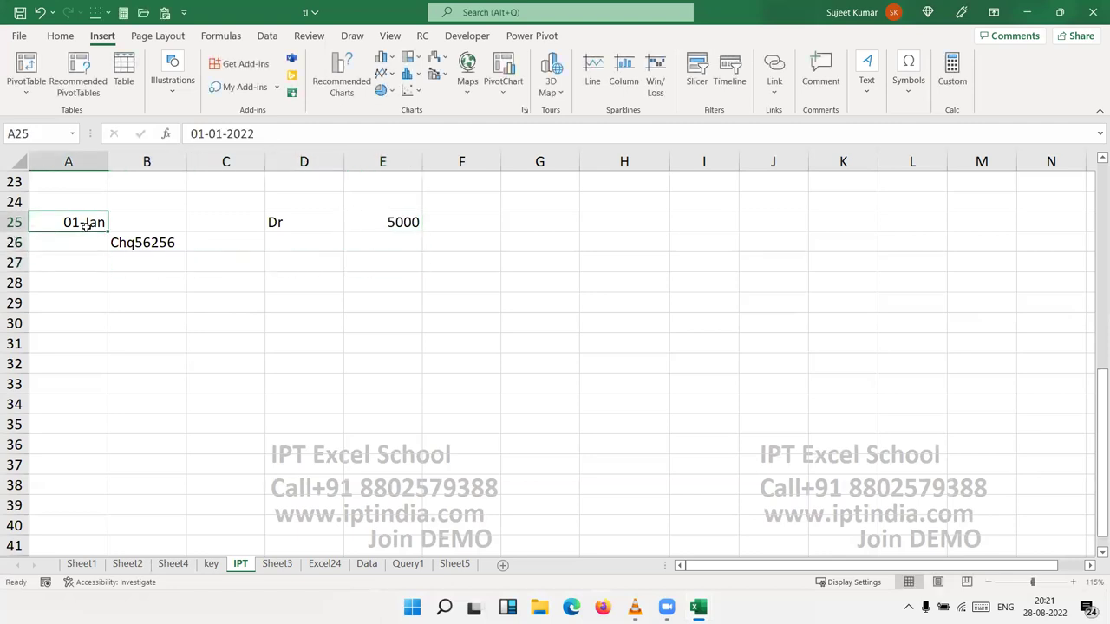
pyautogui.hotkey('shift', 'Right')
pyautogui.hotkey('shift', 'Right')
pyautogui.hotkey('shift', 'Right')
pyautogui.hotkey('shift', 'Right')
pyautogui.hotkey('shift', 'Down')
pyautogui.hotkey('ctrl', 'c')
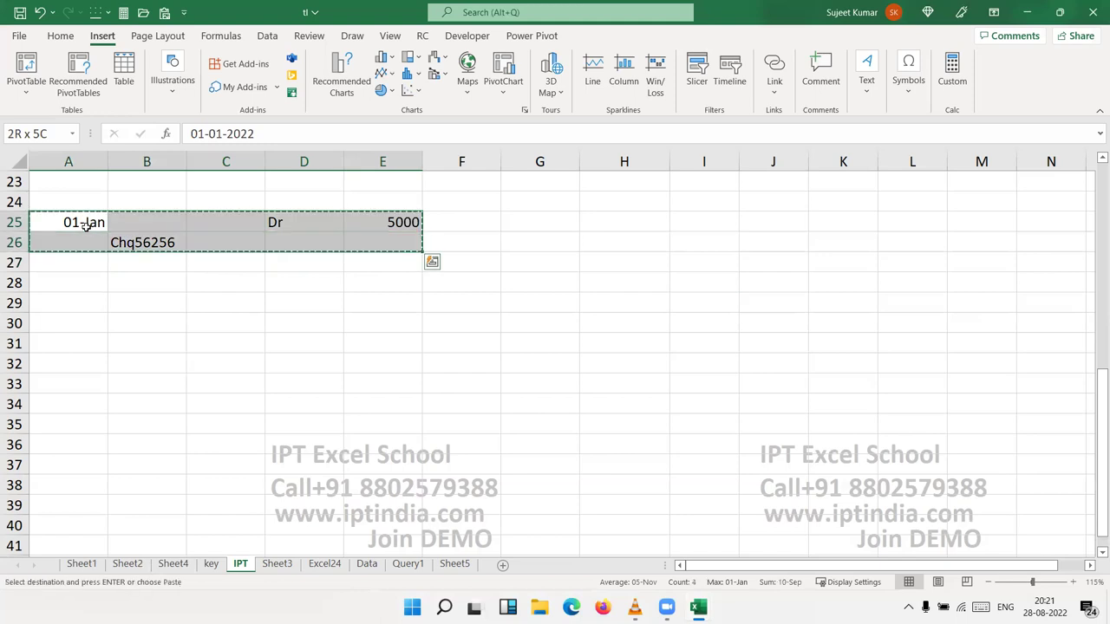
pyautogui.press('Down')
pyautogui.press('Down')
pyautogui.press('Down')
pyautogui.press('Down')
pyautogui.press('Down')
pyautogui.hotkey('ctrl', 'v')
pyautogui.press('Down')
pyautogui.press('Down')
pyautogui.press('Down')
pyautogui.press('Down')
pyautogui.press('Down')
pyautogui.press('Down')
pyautogui.hotkey('ctrl', 'v')
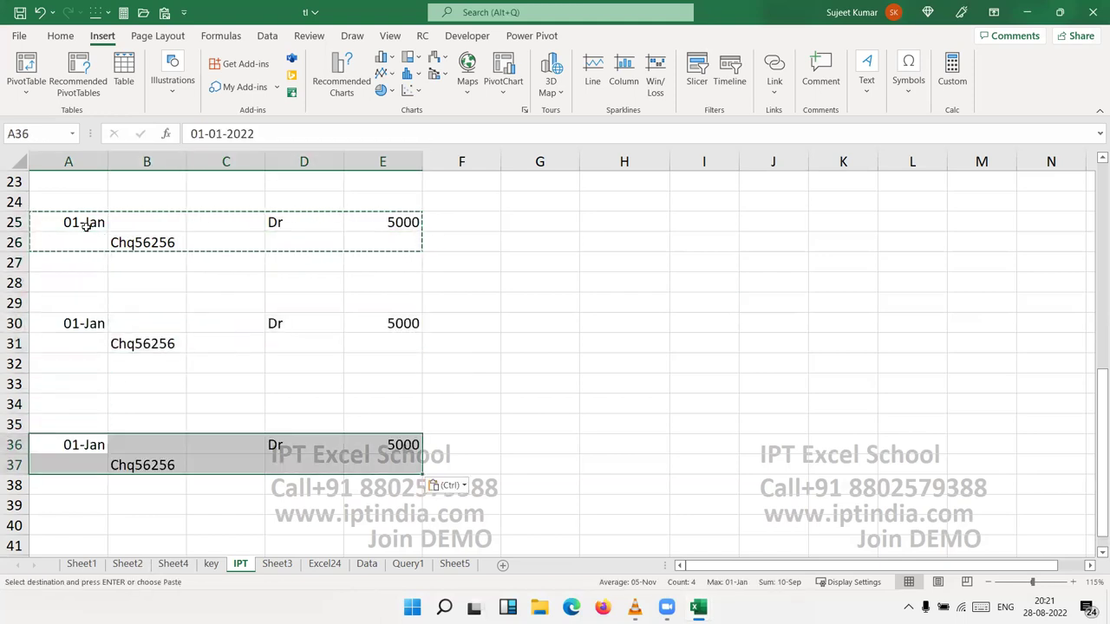
pyautogui.click(205, 262)
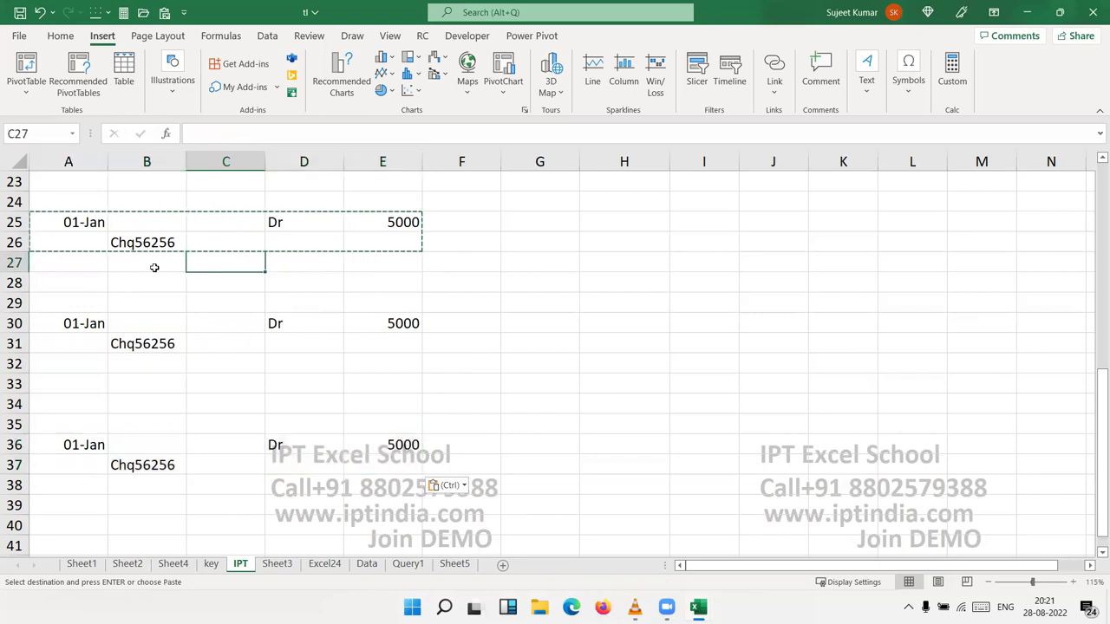
pyautogui.click(84, 224)
pyautogui.press('Escape')
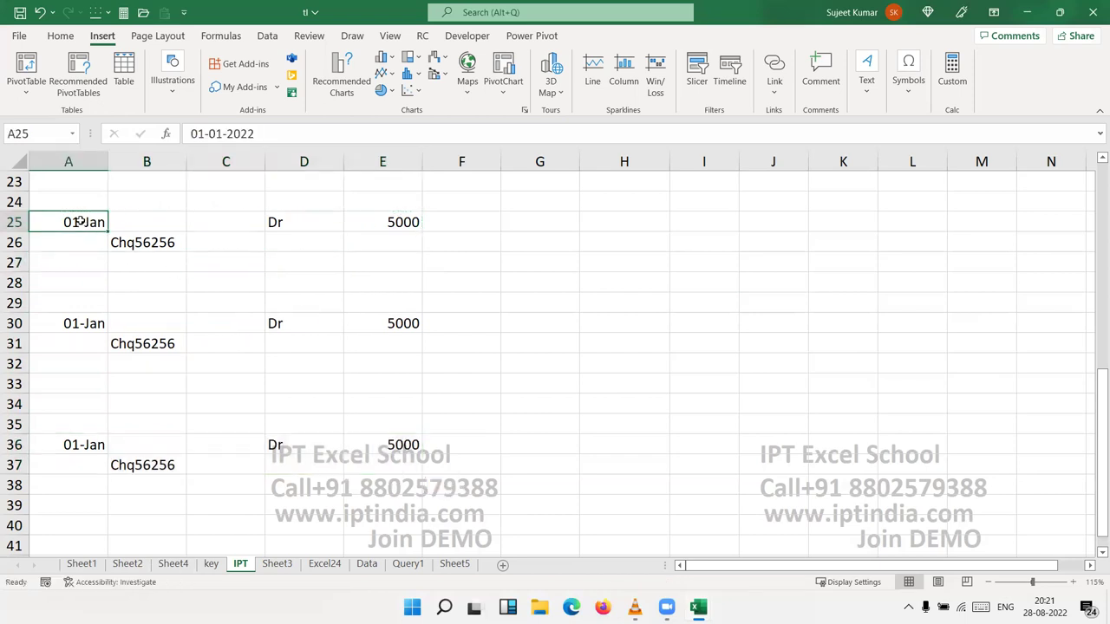
pyautogui.moveTo(178, 217); pyautogui.dragTo(295, 230)
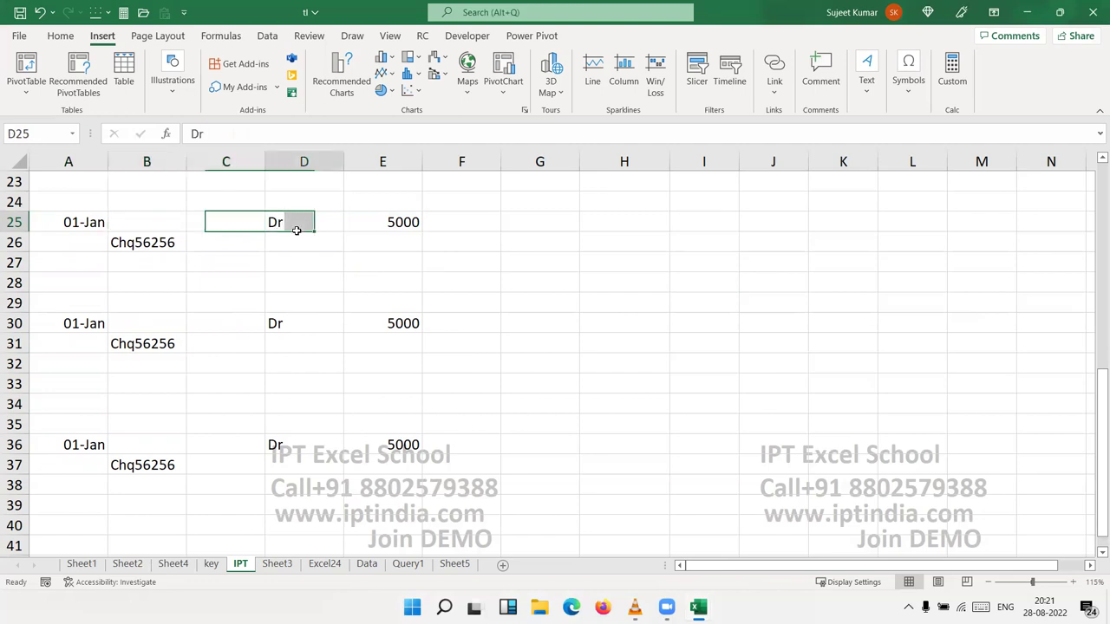
pyautogui.click(385, 219)
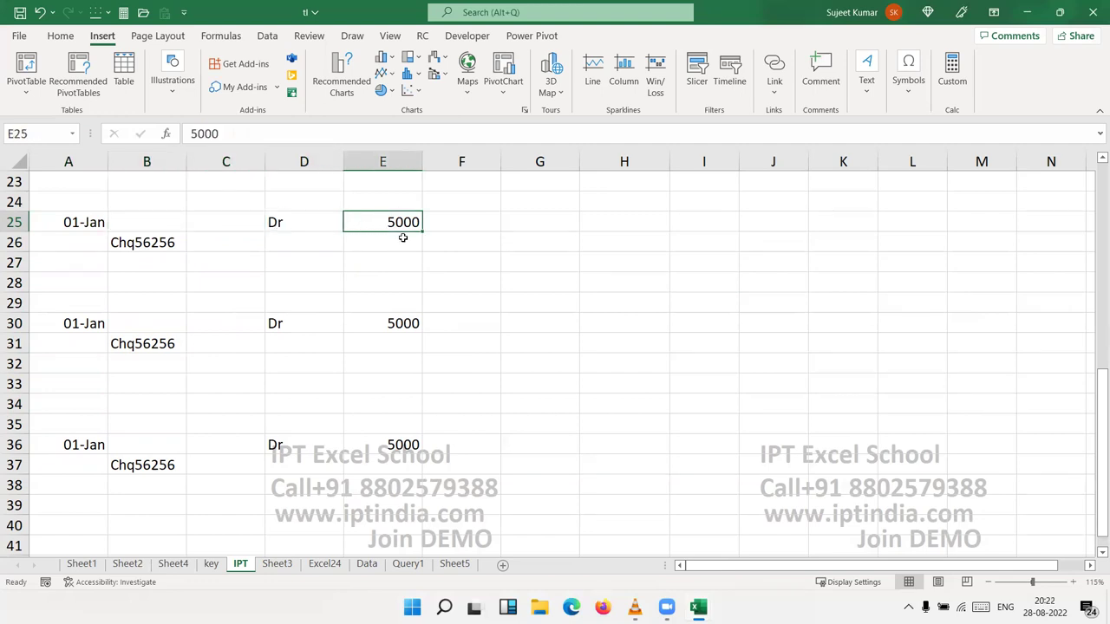
pyautogui.click(94, 224)
pyautogui.click(87, 237)
pyautogui.click(112, 241)
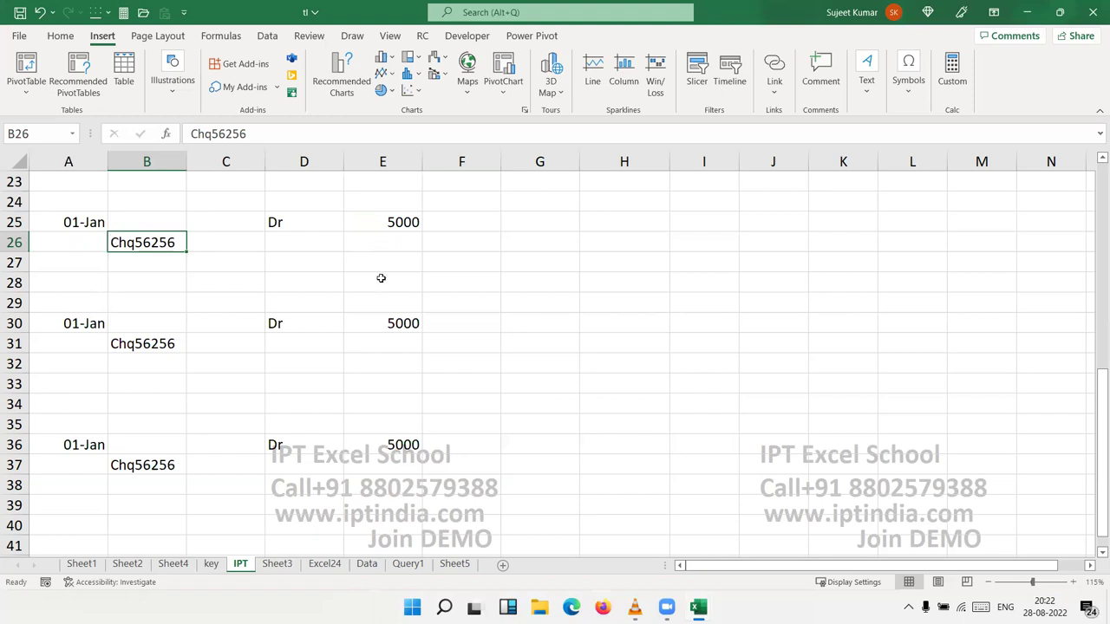
# Type the headings Date, Chq, Dr/Cr and Amt across H23:K23.
pyautogui.click(639, 182)
pyautogui.write('Date')
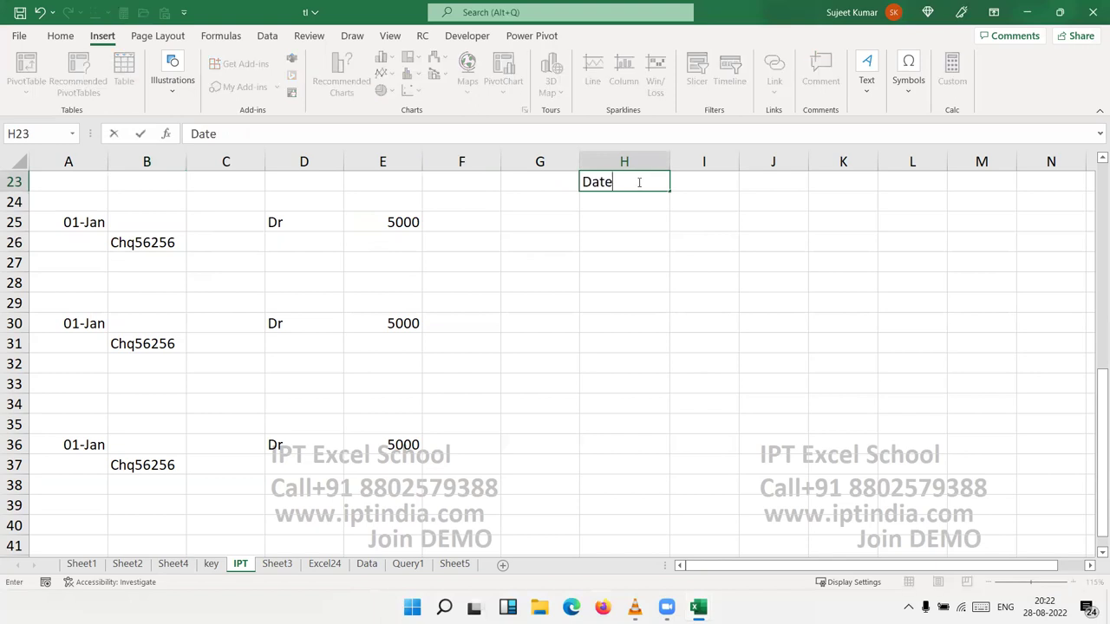
pyautogui.press('Tab')
pyautogui.write('Chq')
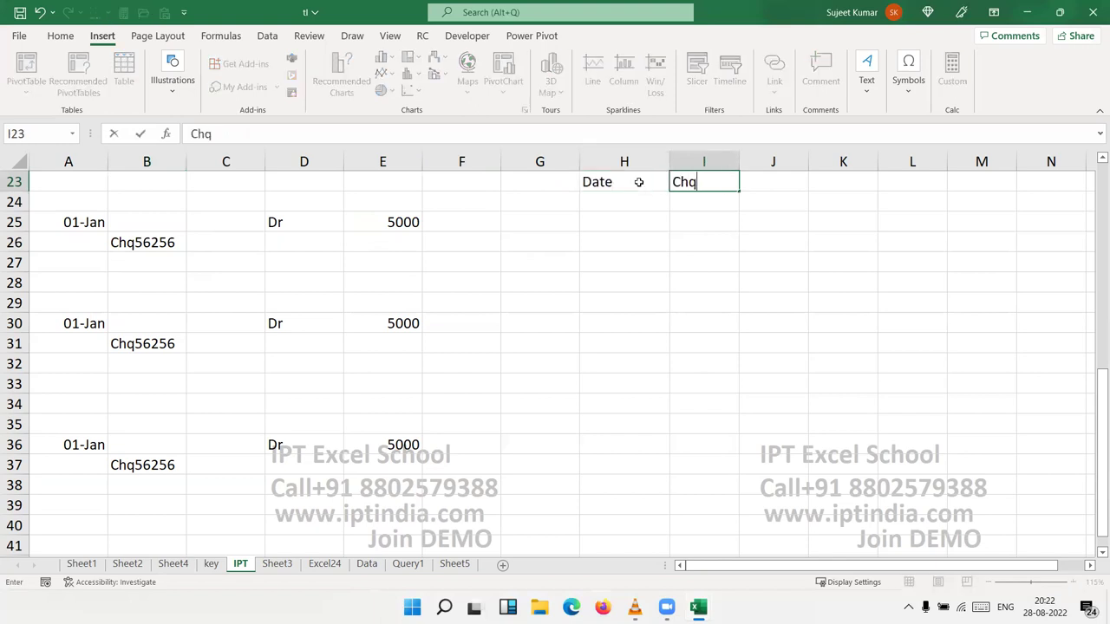
pyautogui.press('Tab')
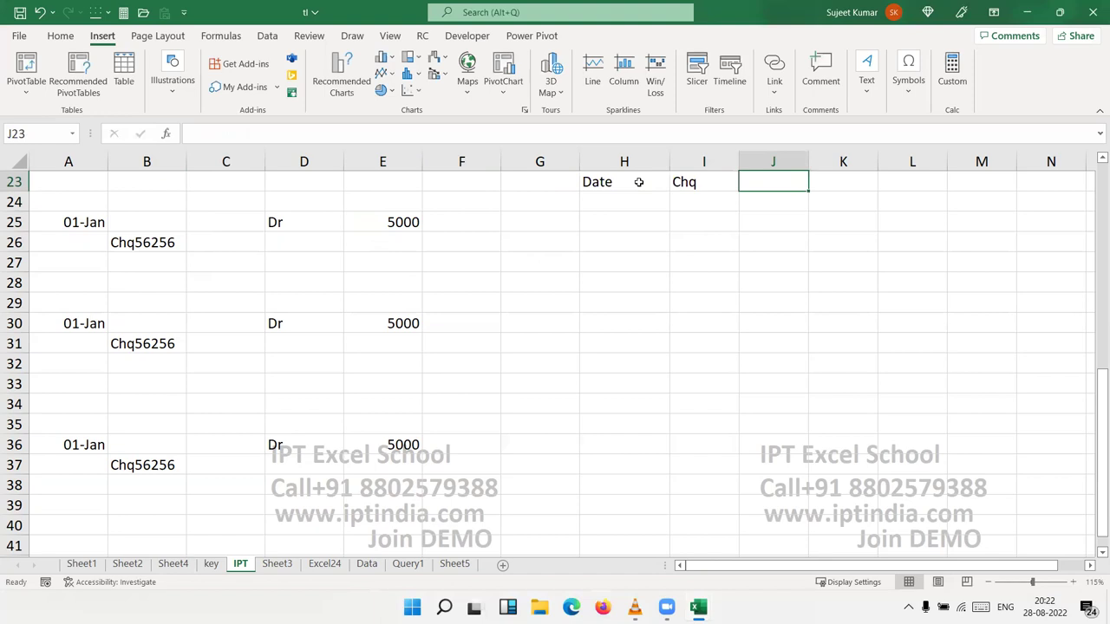
pyautogui.write('Dr/Cr')
pyautogui.press('Tab')
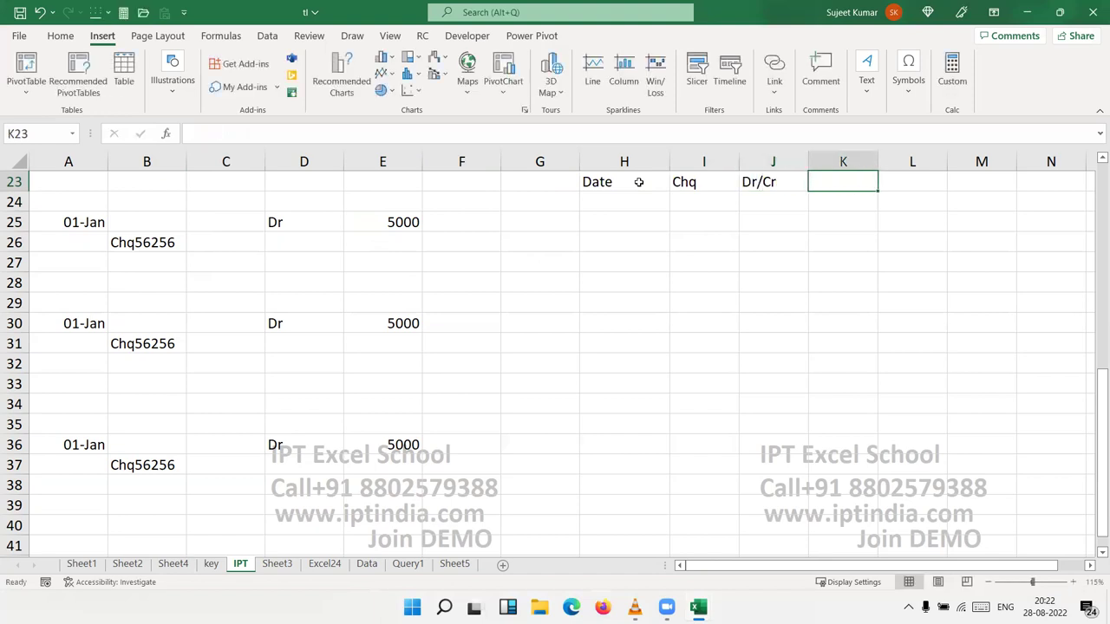
pyautogui.write('Am')
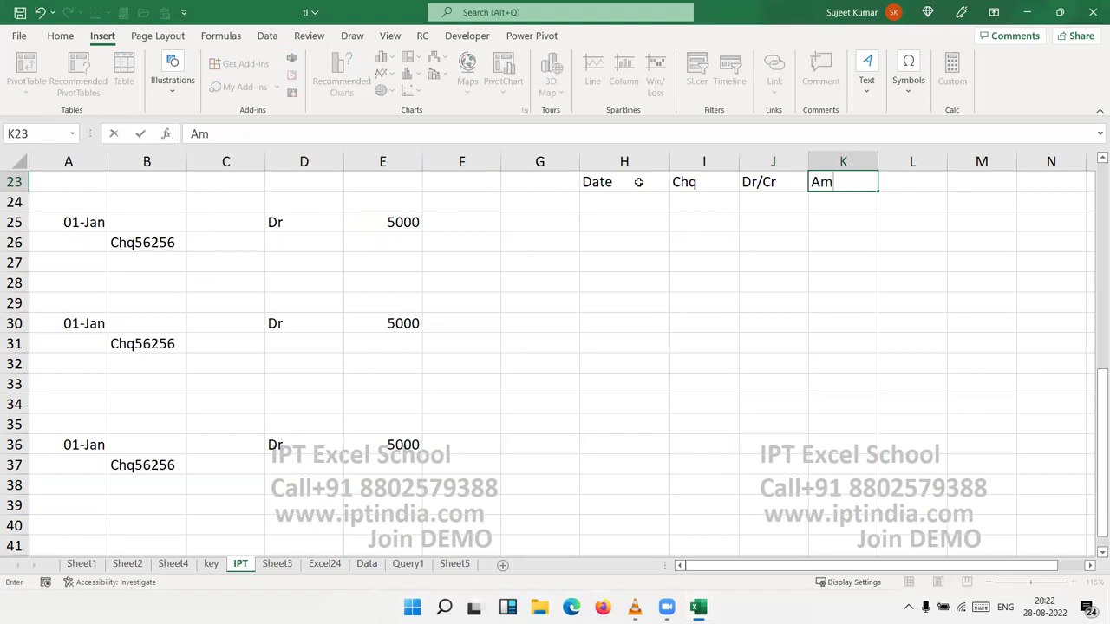
pyautogui.write('t')
pyautogui.press('Return')
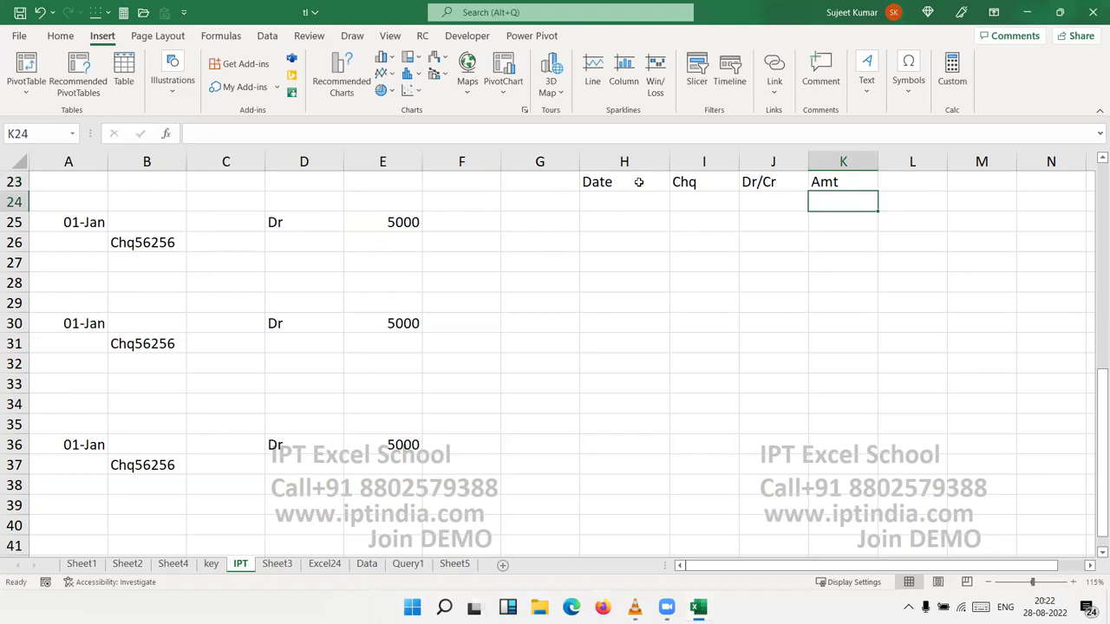
pyautogui.press('Left')
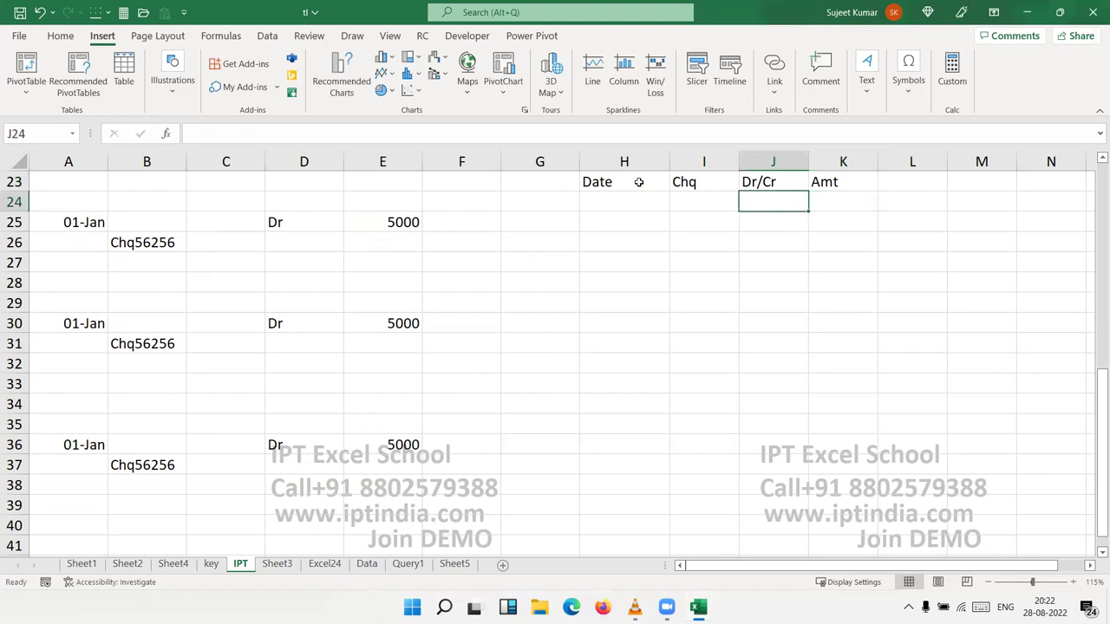
# Drag the 5000 amounts from E25 to D27 and from E30 to B30.
pyautogui.press('Down')
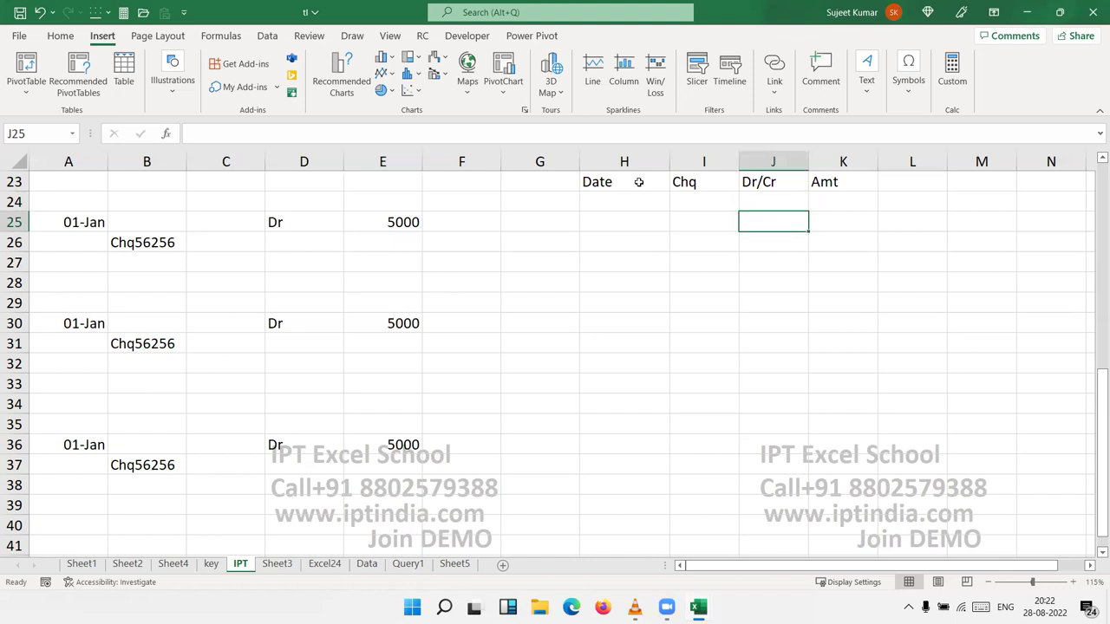
pyautogui.click(411, 228)
pyautogui.moveTo(411, 236); pyautogui.dragTo(330, 277)
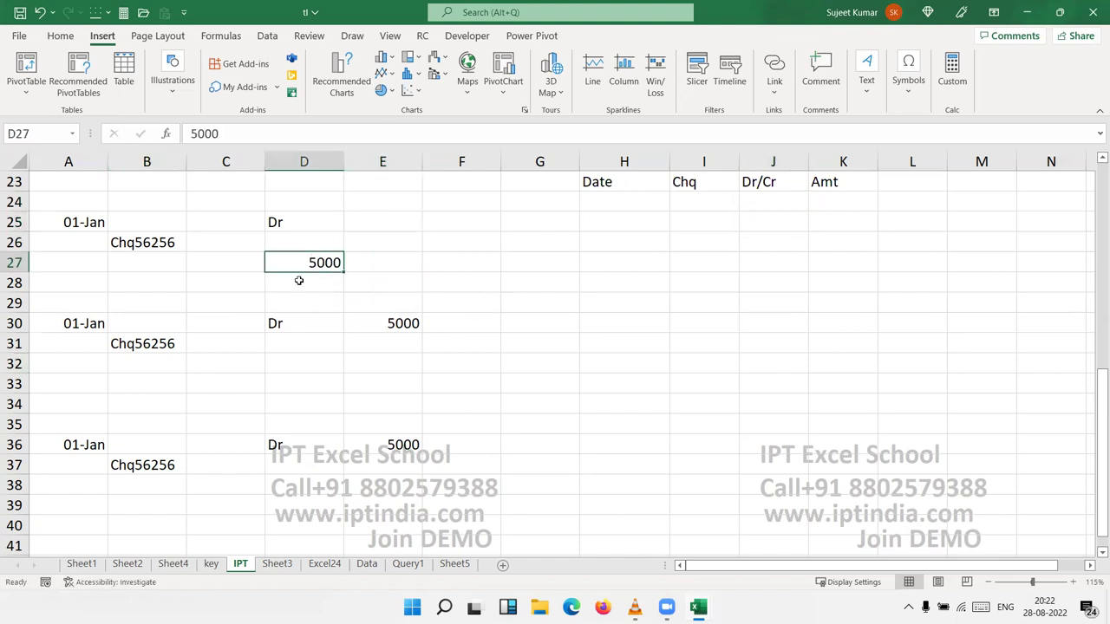
pyautogui.click(391, 321)
pyautogui.moveTo(391, 313)
pyautogui.mouseDown()
pyautogui.moveTo(292, 332)
pyautogui.moveTo(178, 324)
pyautogui.moveTo(307, 406)
pyautogui.mouseUp()
pyautogui.click(167, 347)
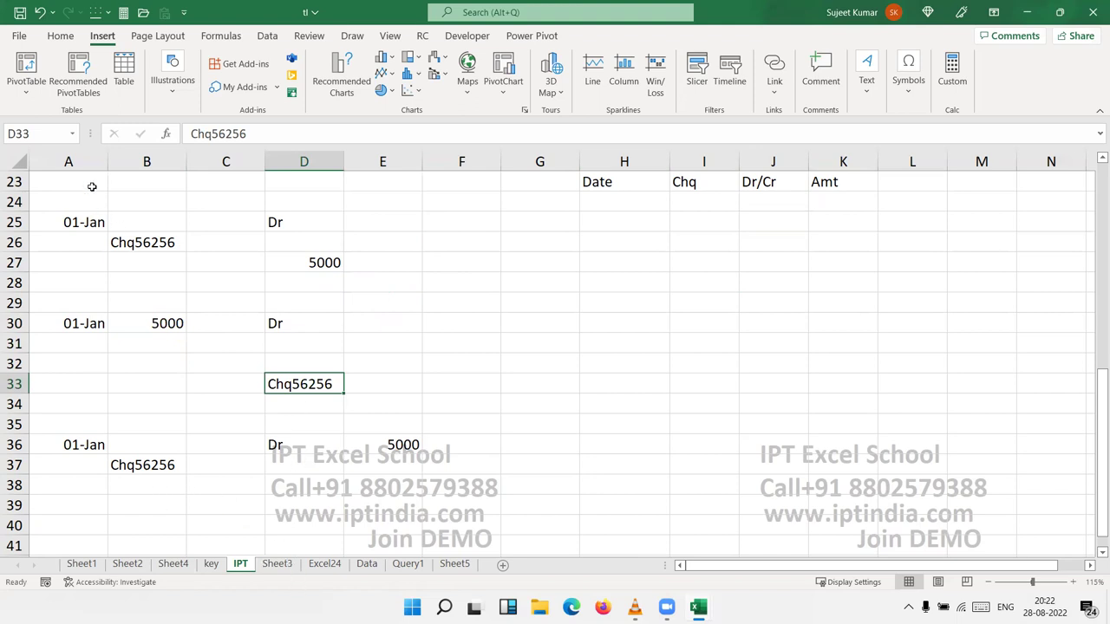
# Select the scattered entries and headings block, then the date entries in A24:A37.
pyautogui.moveTo(69, 162); pyautogui.dragTo(650, 233)
pyautogui.moveTo(624, 304); pyautogui.dragTo(624, 283)
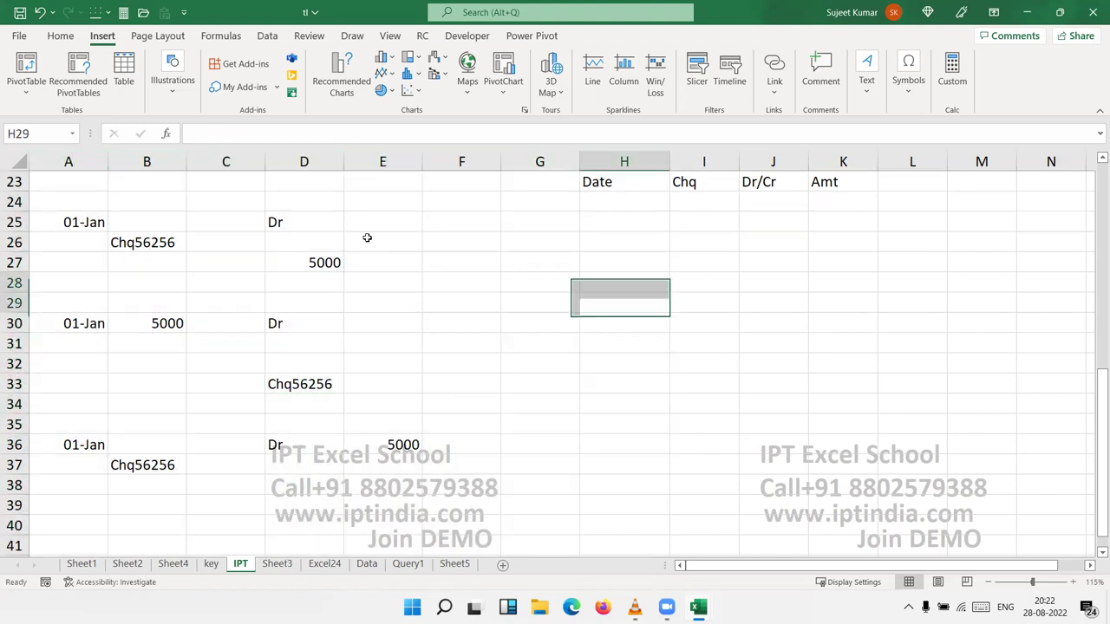
pyautogui.moveTo(65, 189)
pyautogui.mouseDown()
pyautogui.moveTo(855, 335)
pyautogui.moveTo(859, 460)
pyautogui.mouseUp()
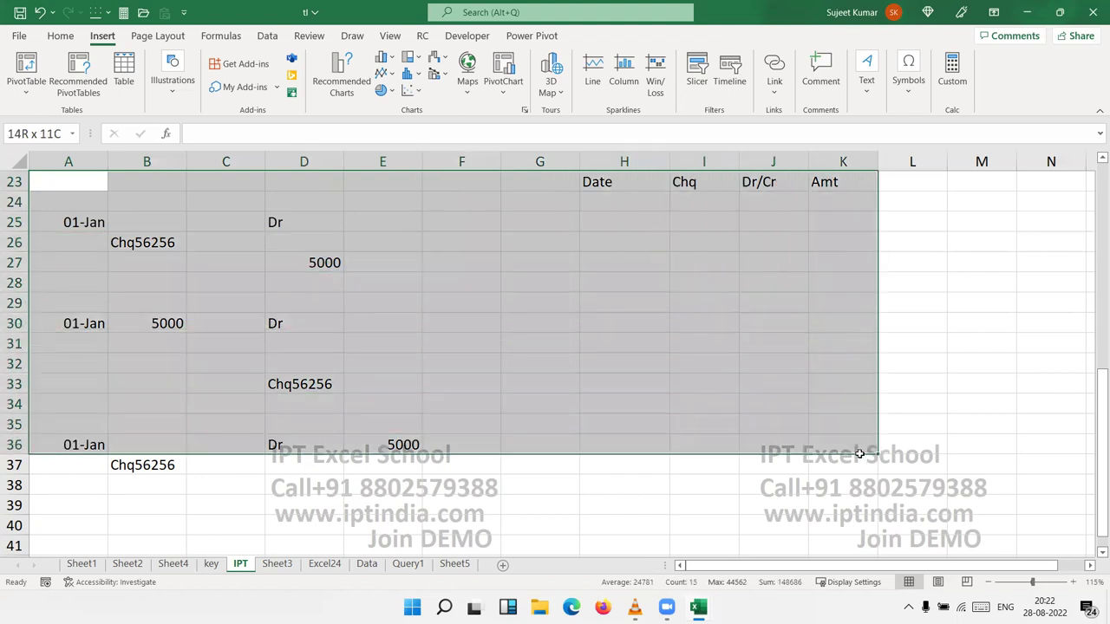
pyautogui.click(640, 383)
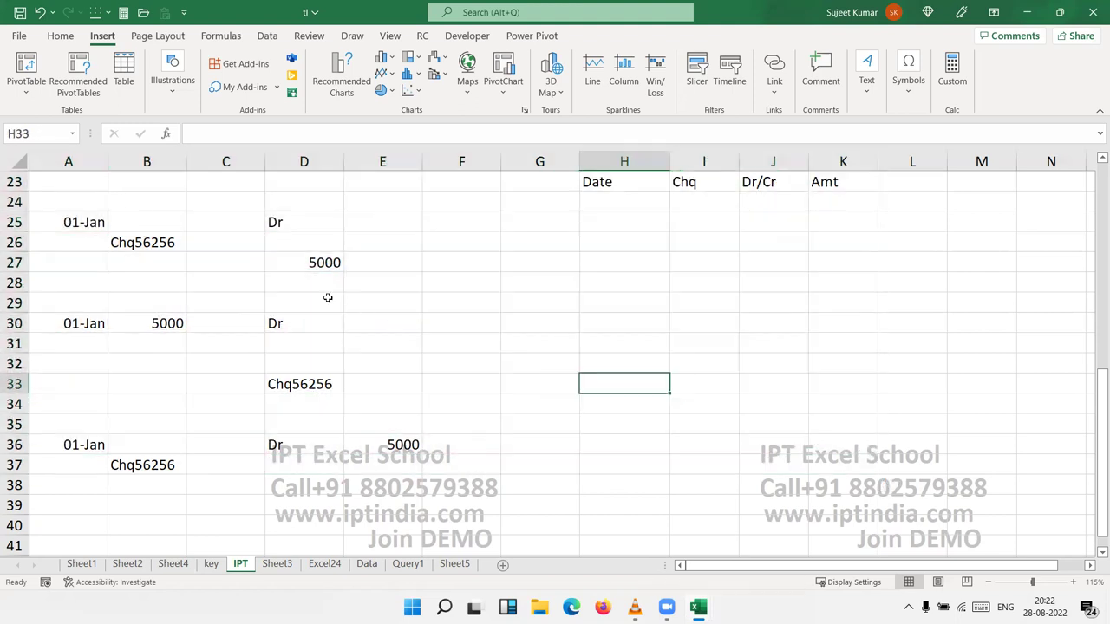
pyautogui.moveTo(86, 210); pyautogui.dragTo(74, 451)
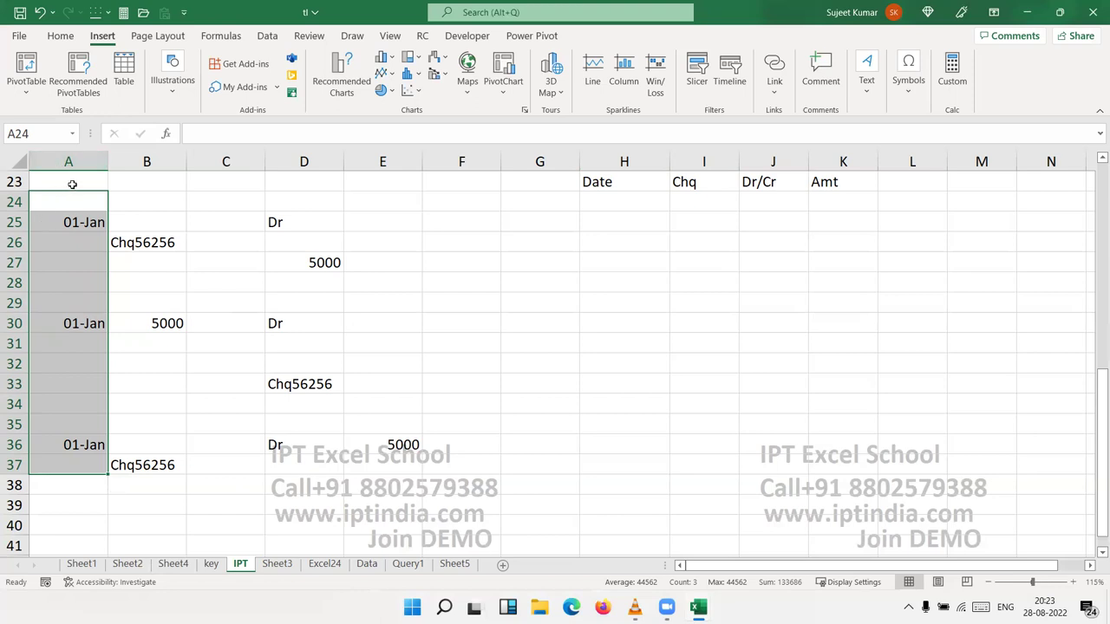
pyautogui.moveTo(72, 184); pyautogui.dragTo(673, 447)
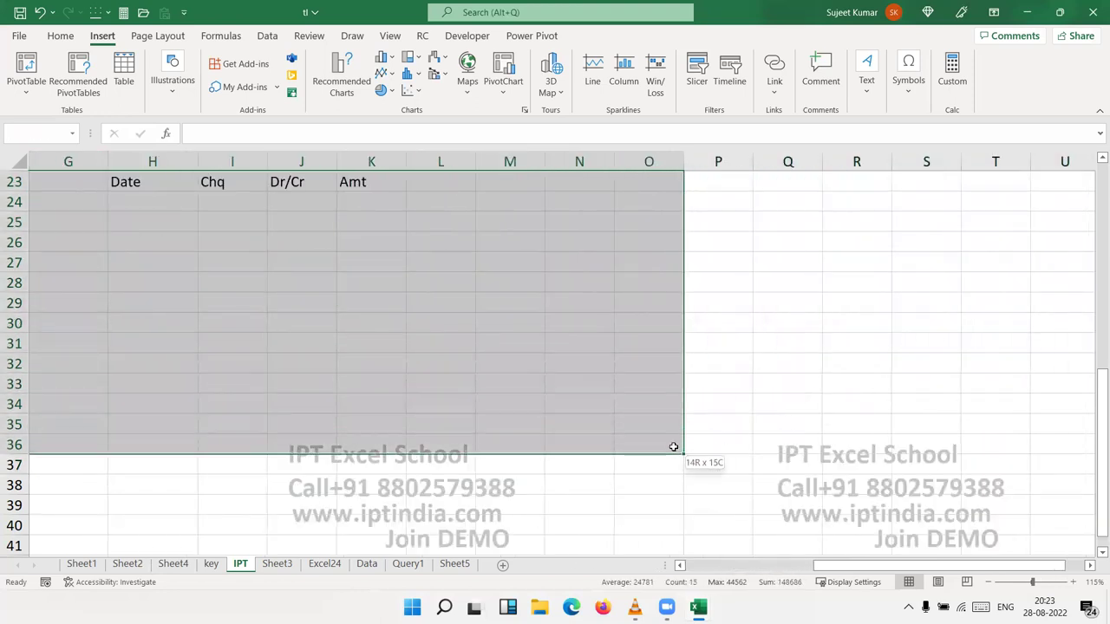
pyautogui.hscroll(-3, 520, 404)
pyautogui.scroll(2, 375, 373)
pyautogui.scroll(3, 375, 374)
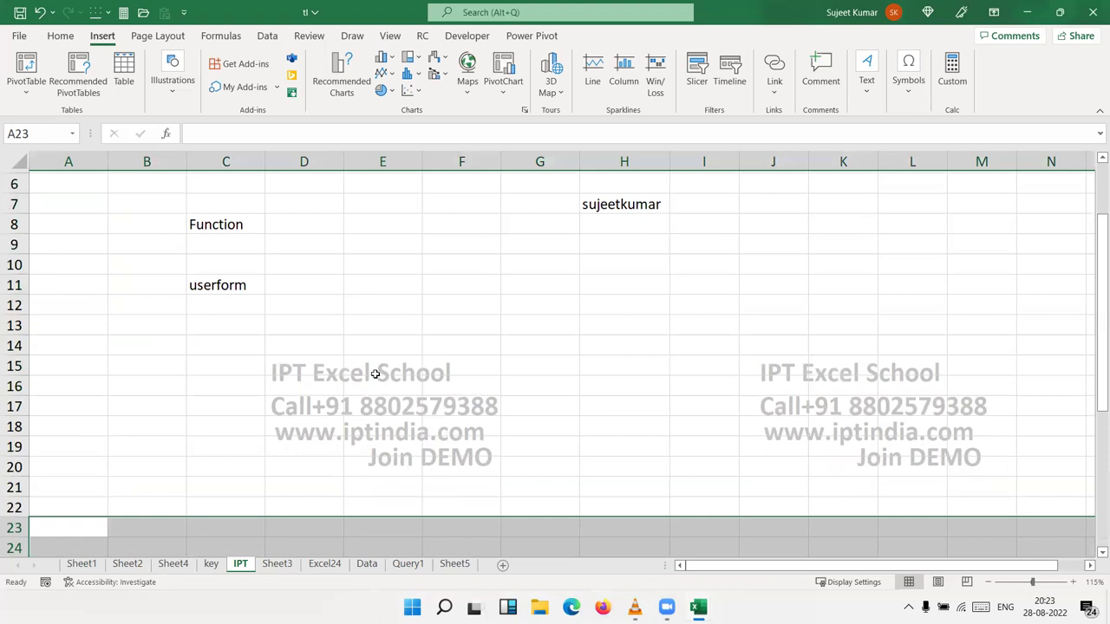
pyautogui.scroll(-8, 375, 374)
pyautogui.moveTo(147, 282); pyautogui.dragTo(136, 313)
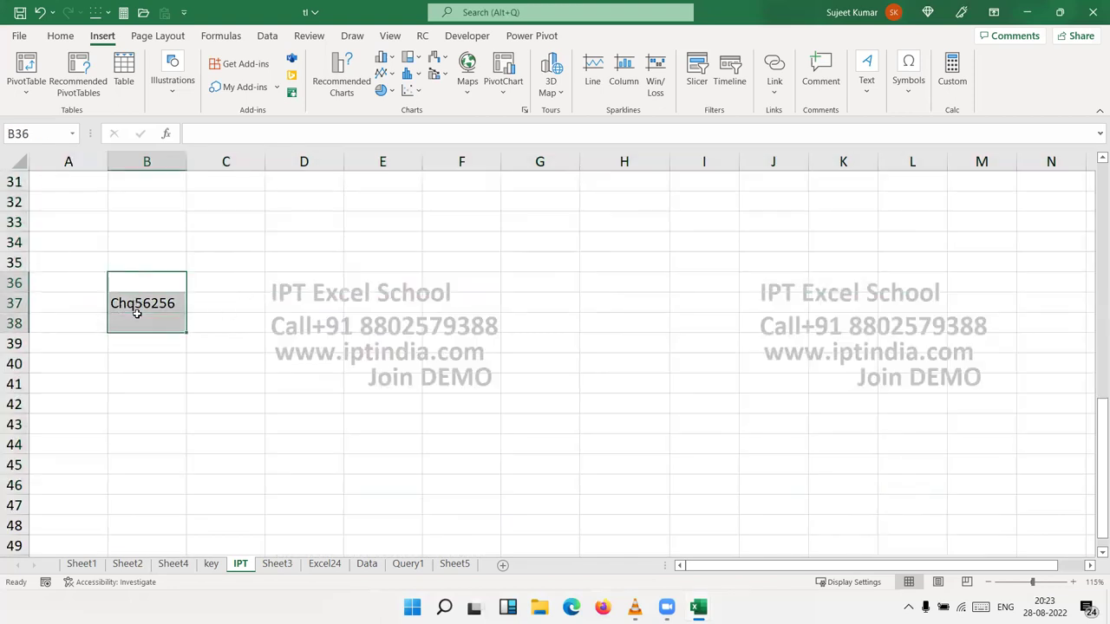
pyautogui.scroll(10, 339, 354)
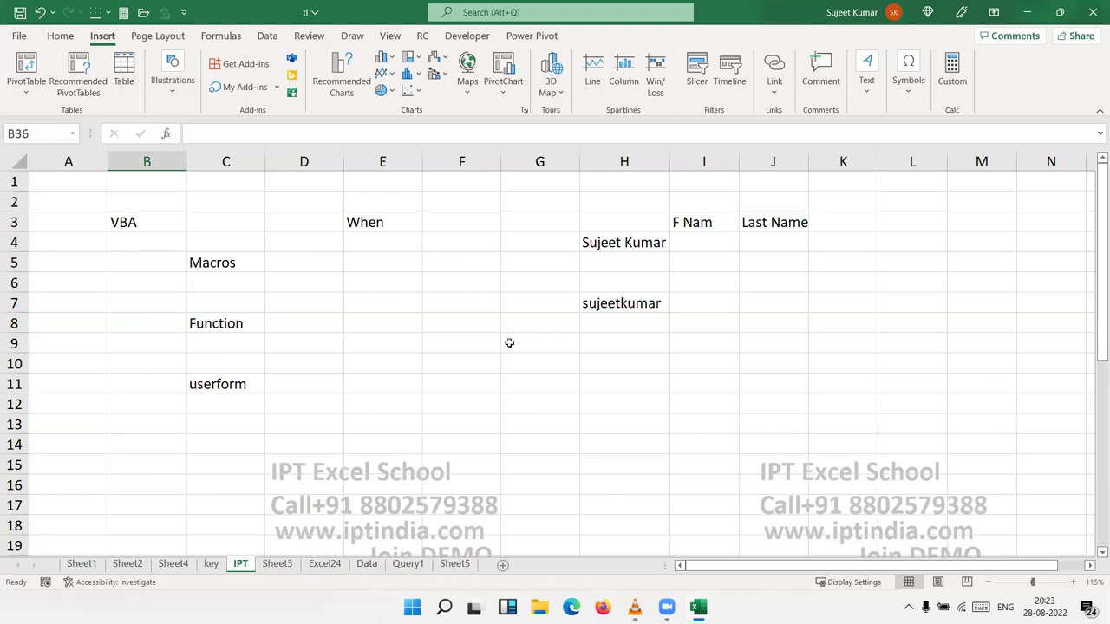
# Delete the name entries and headings in G2:K10.
pyautogui.moveTo(527, 199); pyautogui.dragTo(829, 359)
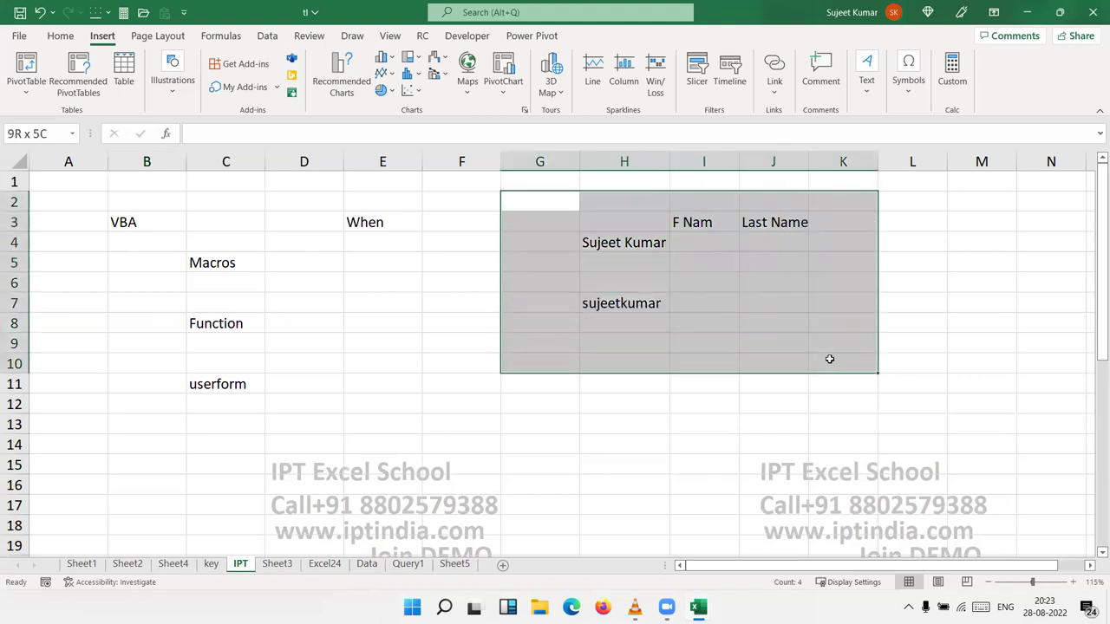
pyautogui.press('Delete')
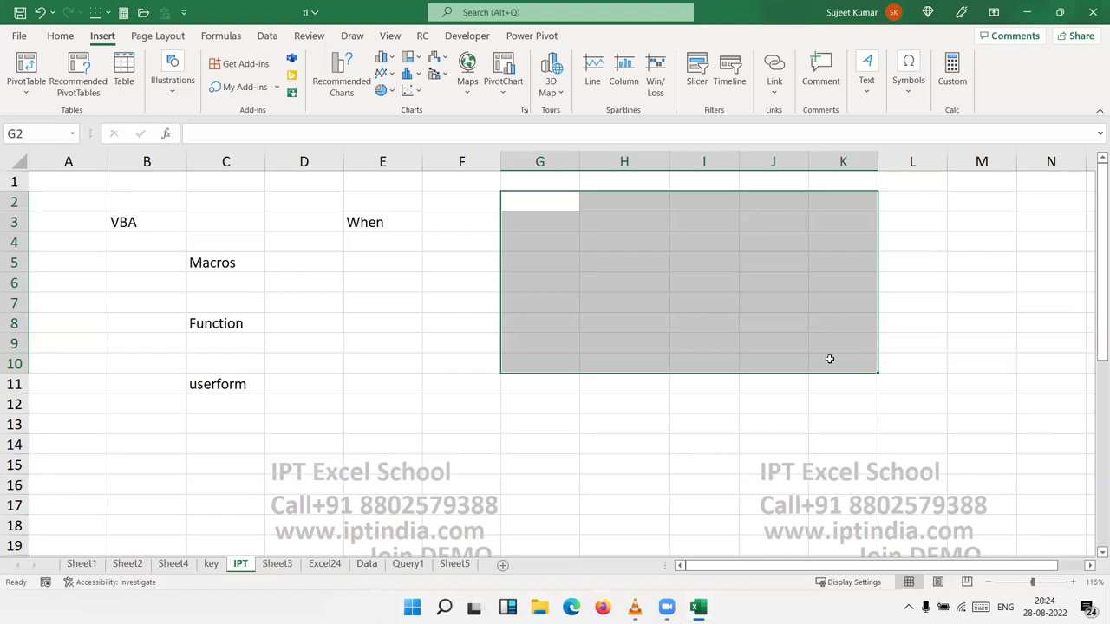
pyautogui.moveTo(383, 330); pyautogui.dragTo(387, 335)
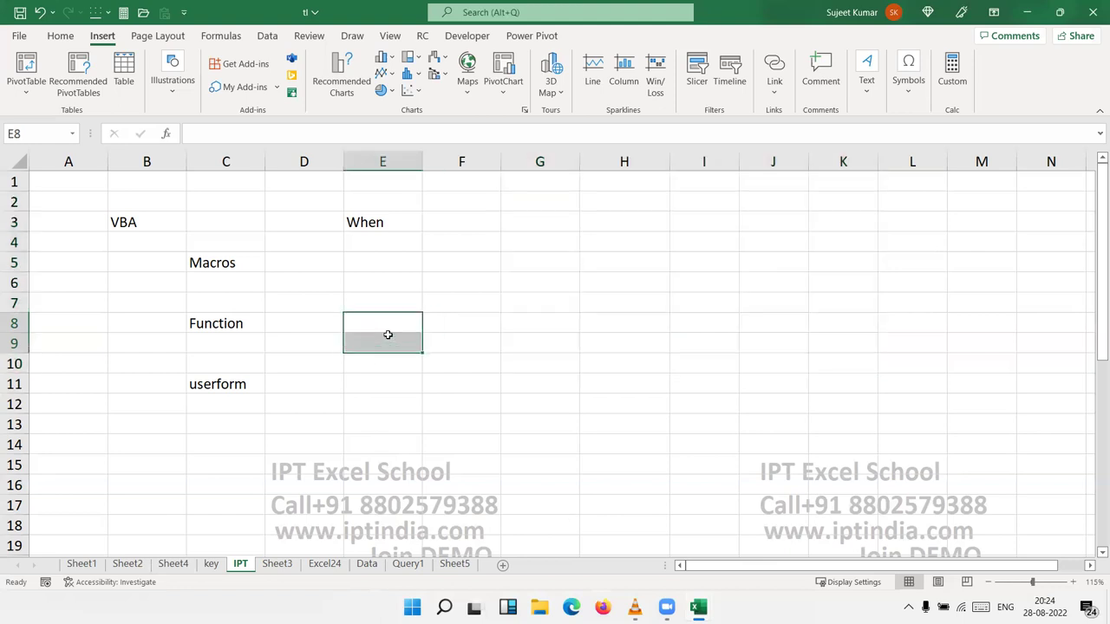
# Enter the word 'For' in cell E8 of the IPT sheet.
pyautogui.click(387, 332)
pyautogui.write('For')
pyautogui.press('Return')
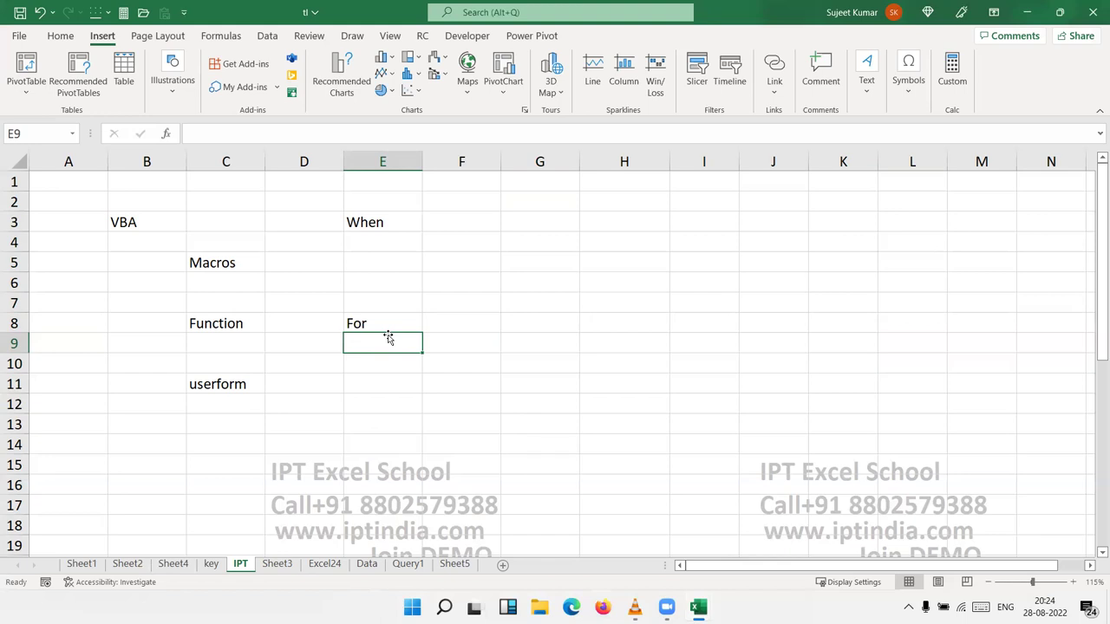
# Open Macro Security from the Developer tab and move the Trust Center window aside.
pyautogui.click(467, 36)
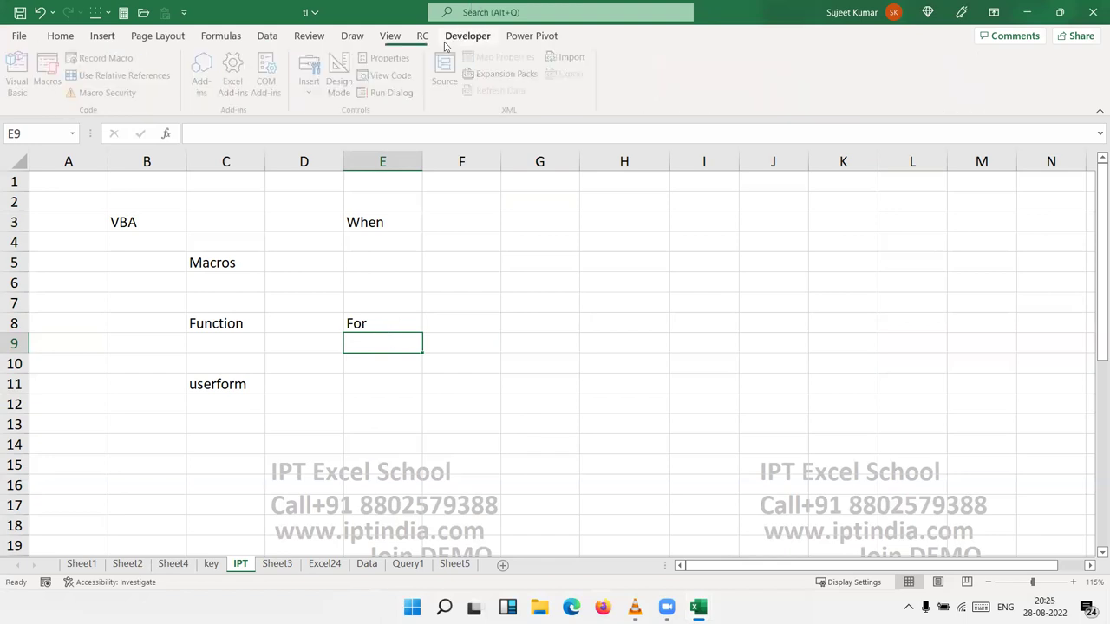
pyautogui.click(107, 93)
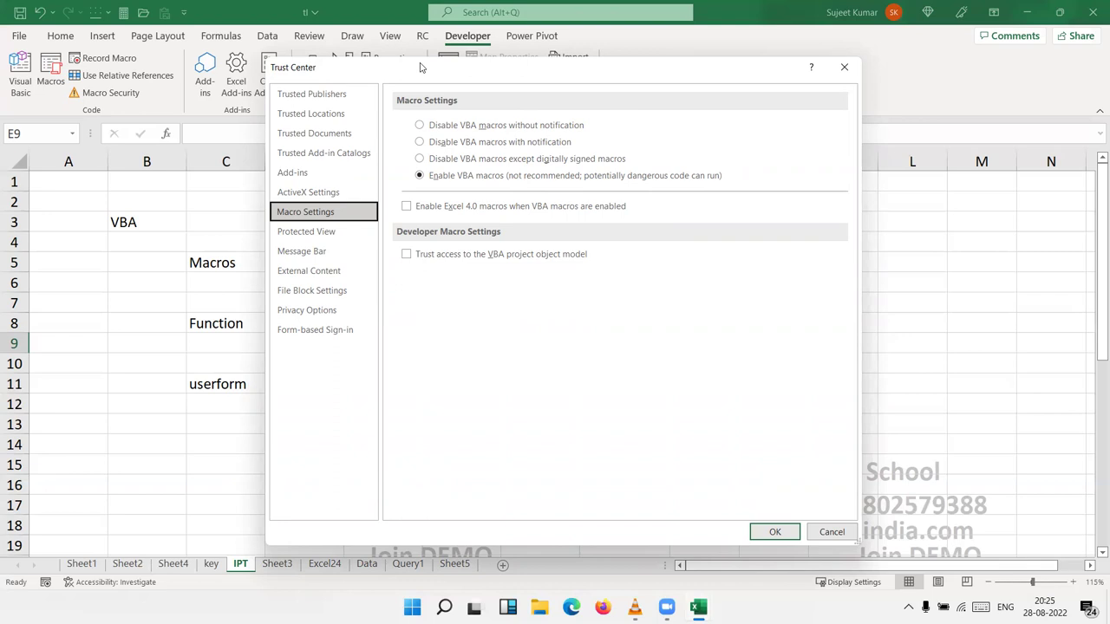
pyautogui.moveTo(421, 68); pyautogui.dragTo(596, 41)
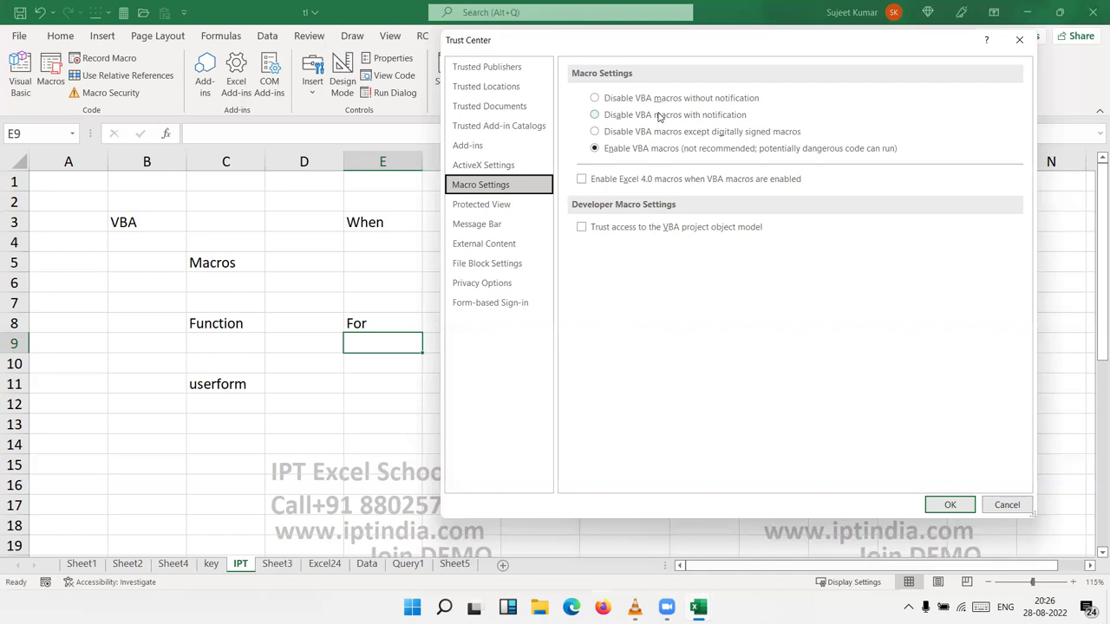
# Close the Trust Center and review the IPT notes, ending on 'For' in E8.
pyautogui.press('Escape')
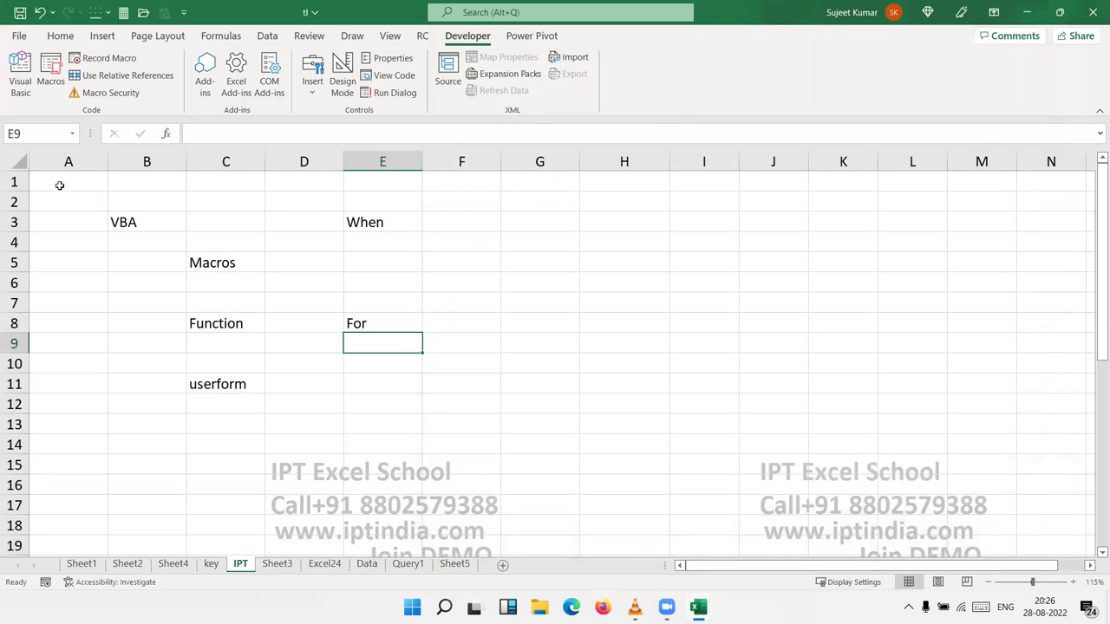
pyautogui.moveTo(60, 185); pyautogui.dragTo(532, 277)
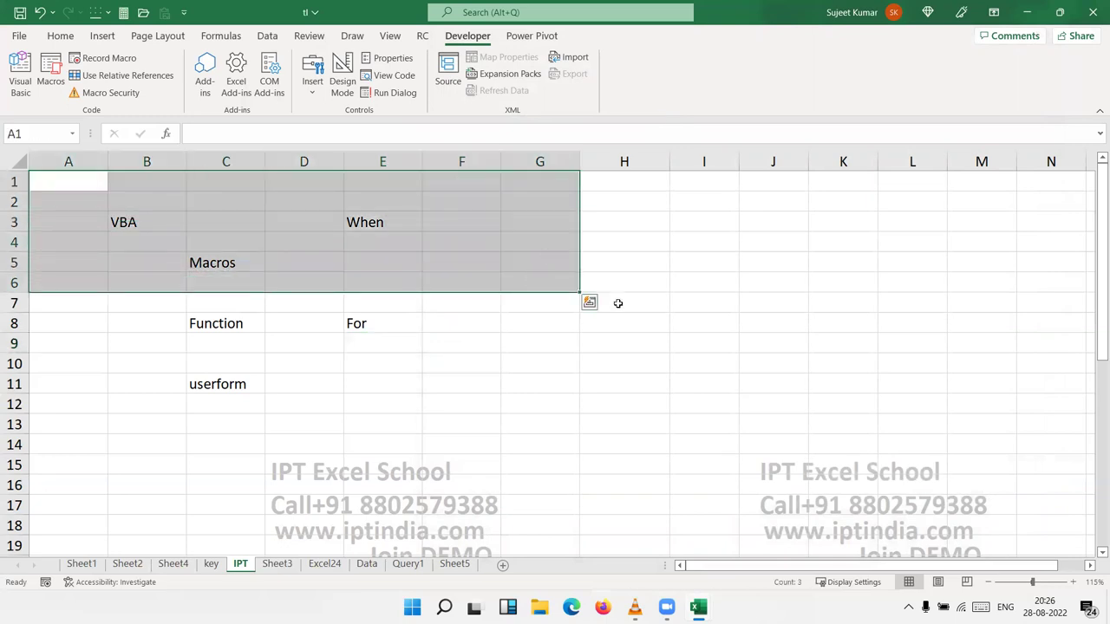
pyautogui.click(397, 327)
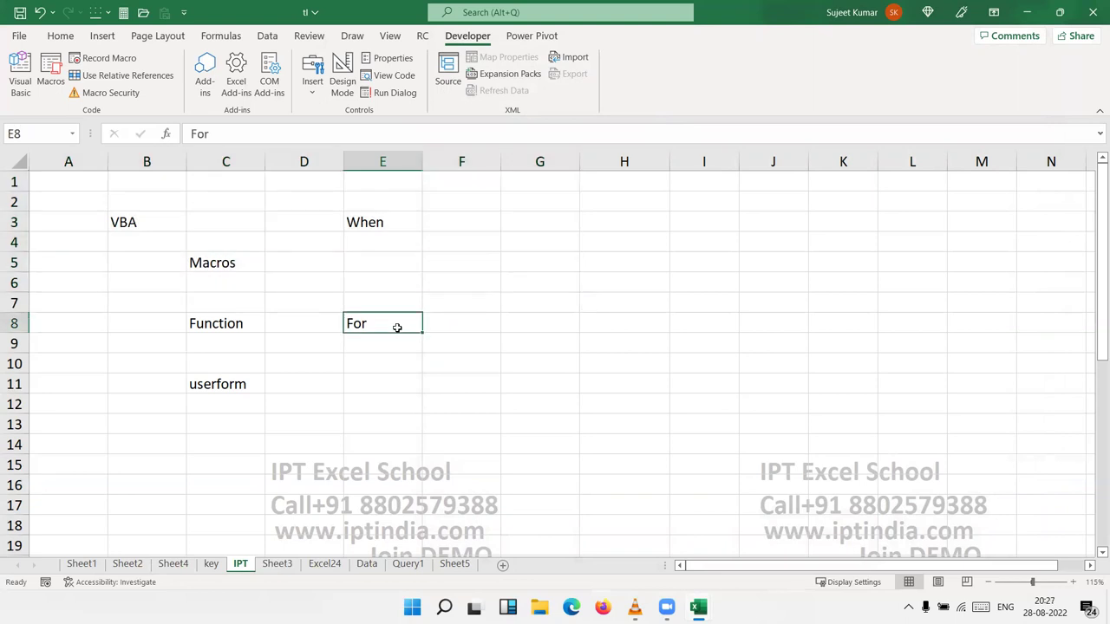
pyautogui.click(392, 400)
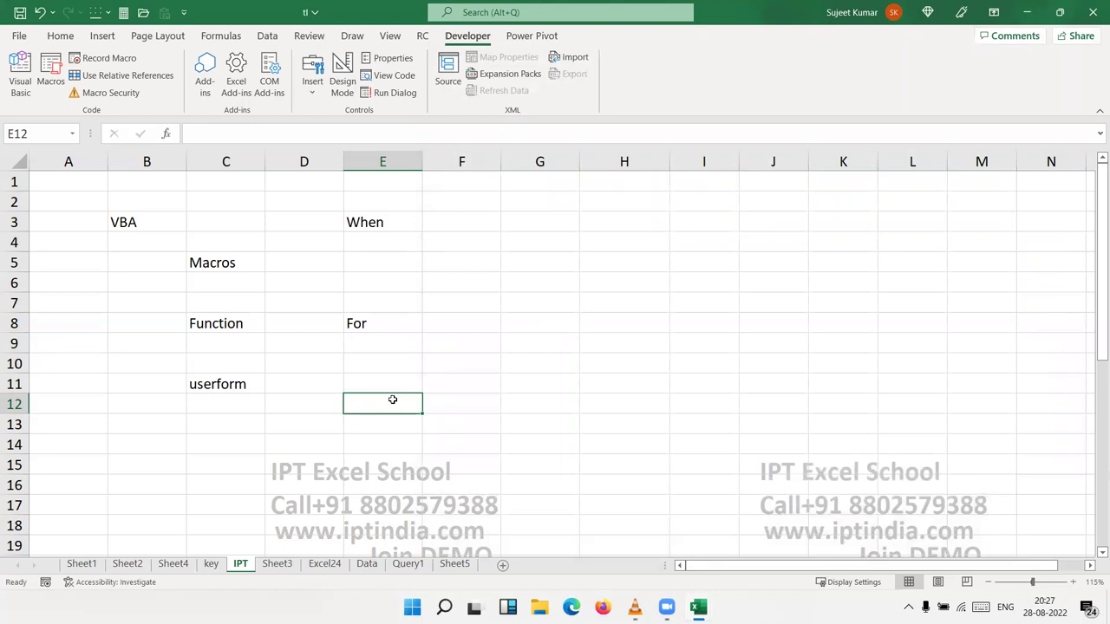
pyautogui.click(390, 328)
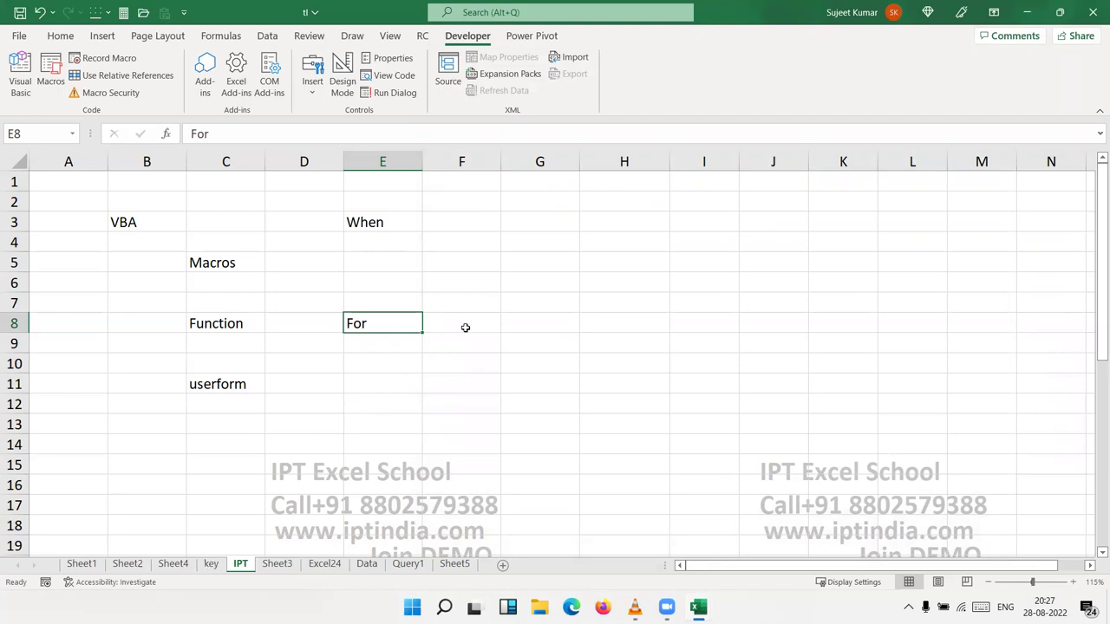
# Highlight the topic words in A2:E11, then deselect them.
pyautogui.click(487, 258)
pyautogui.moveTo(92, 201)
pyautogui.mouseDown()
pyautogui.moveTo(129, 284)
pyautogui.moveTo(377, 385)
pyautogui.mouseUp()
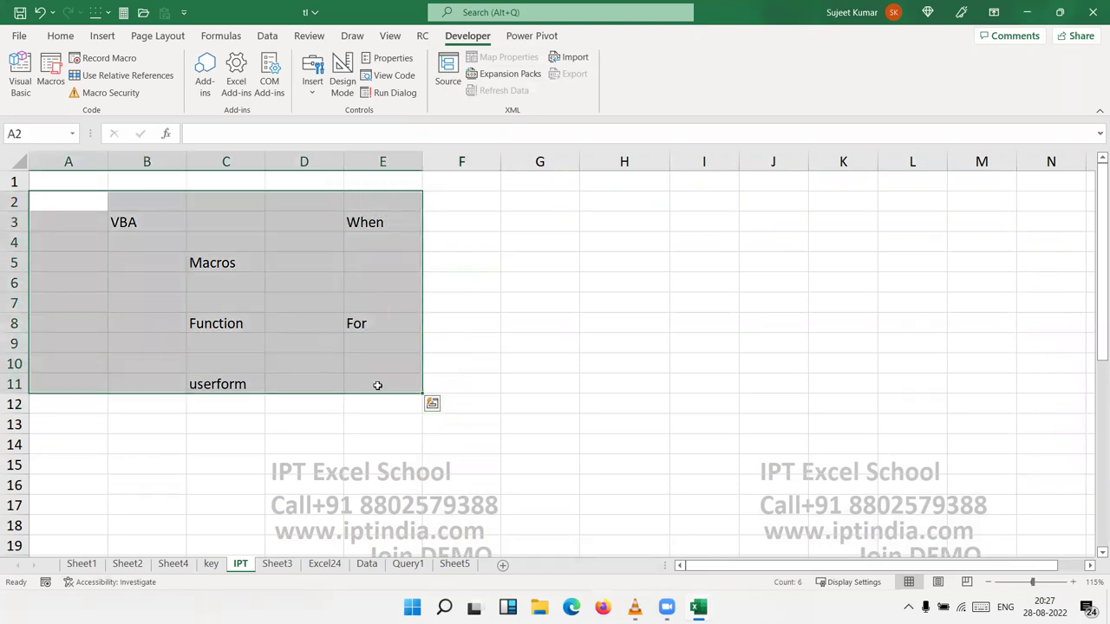
pyautogui.click(507, 346)
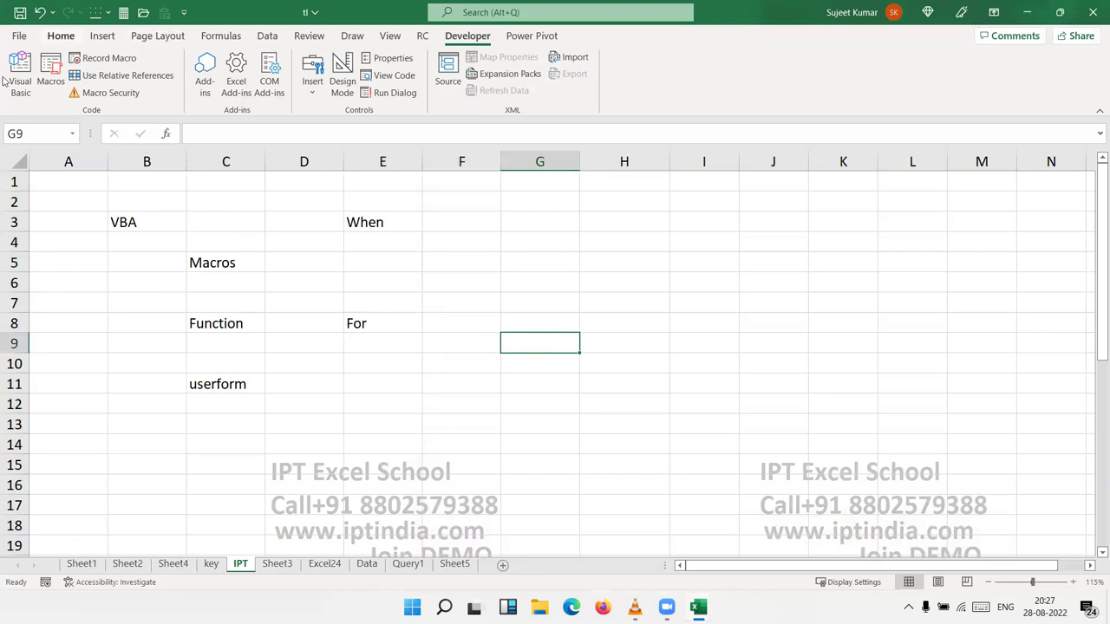
# Open the Loop_Project-1 workbook from F:\Data\VBA.
pyautogui.click(16, 40)
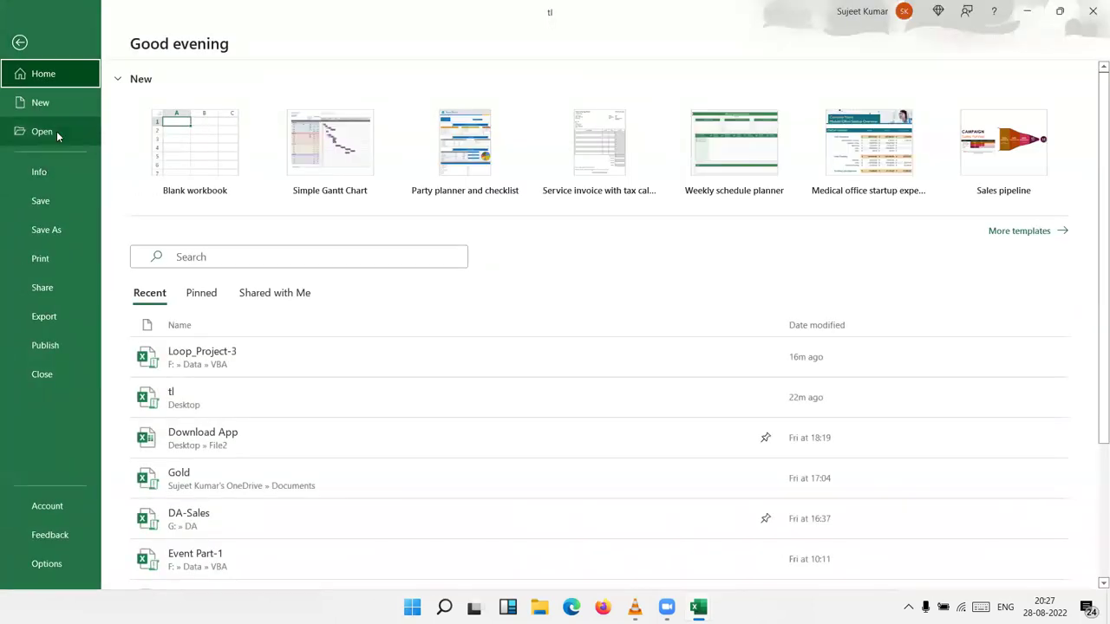
pyautogui.click(57, 134)
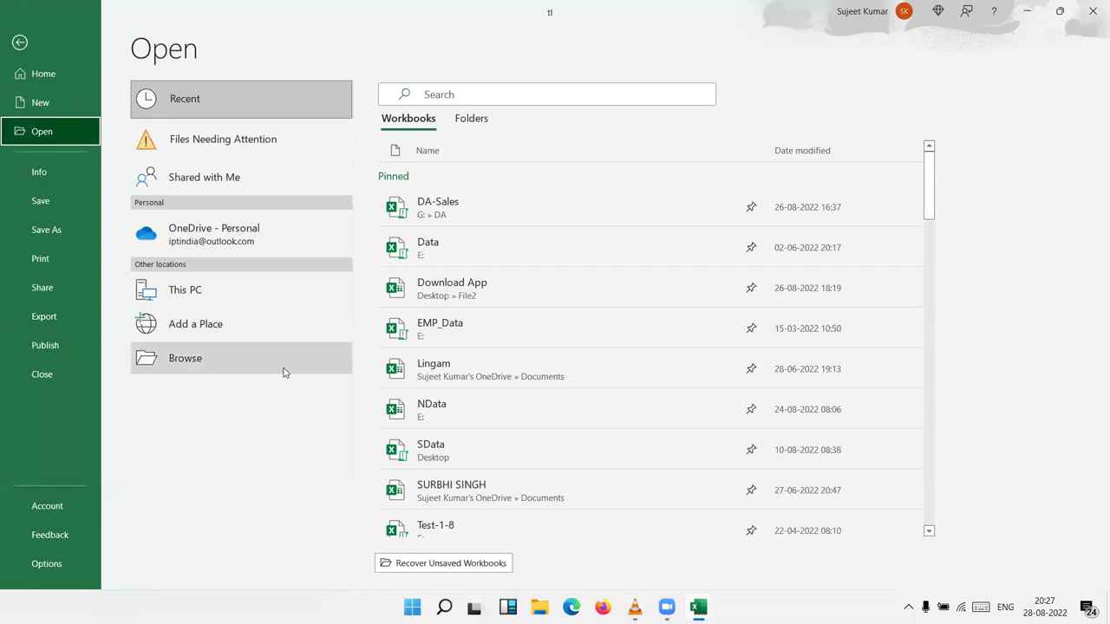
pyautogui.click(283, 372)
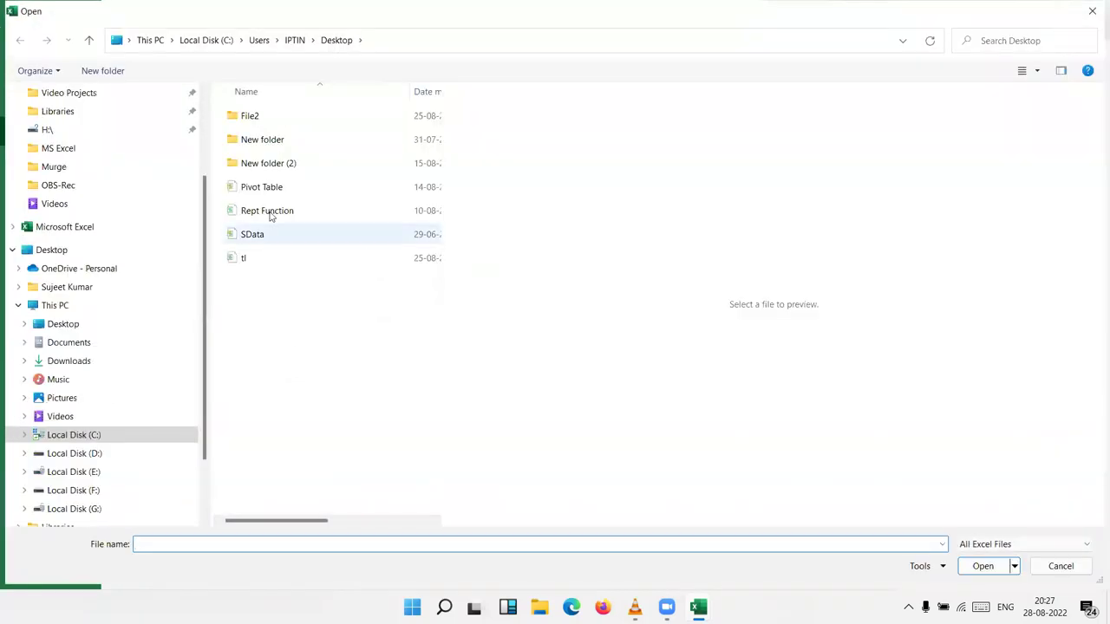
pyautogui.click(97, 511)
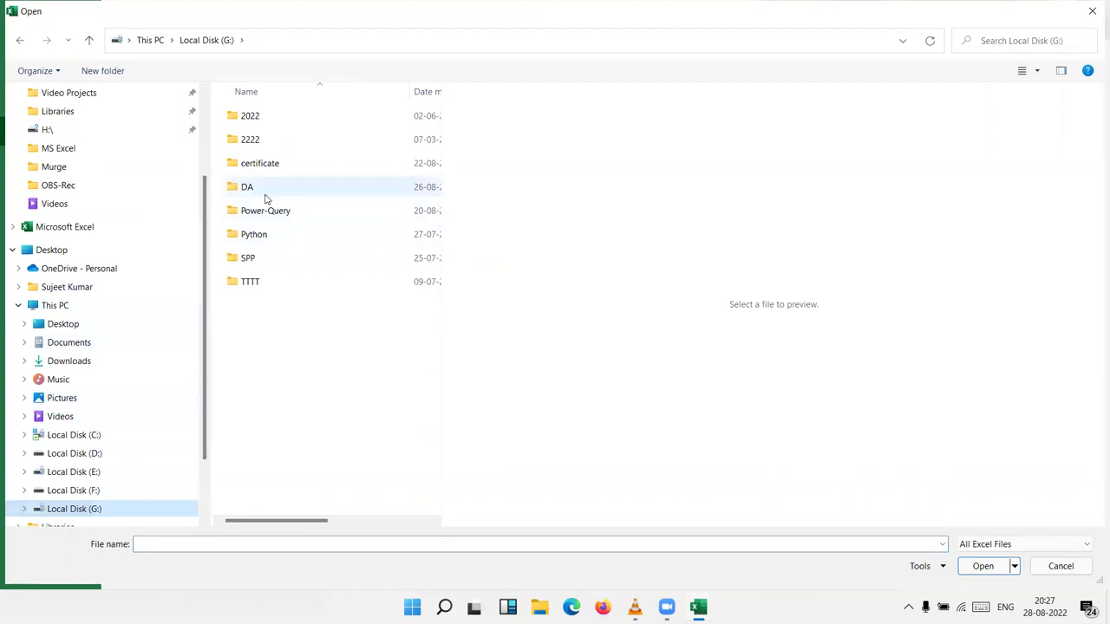
pyautogui.click(87, 491)
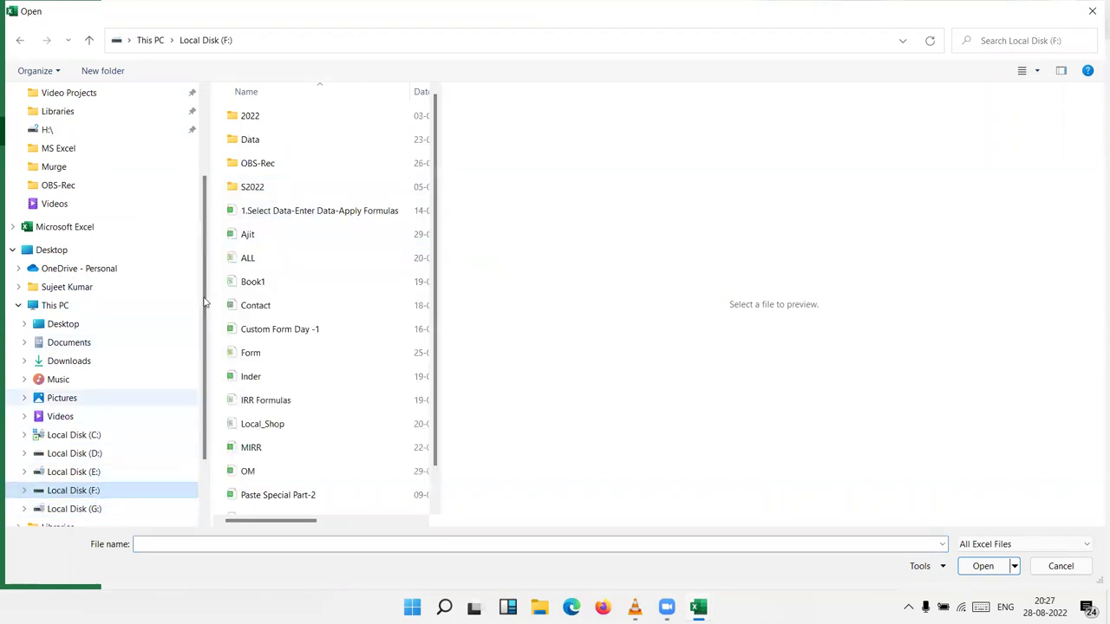
pyautogui.doubleClick(273, 142)
pyautogui.doubleClick(260, 143)
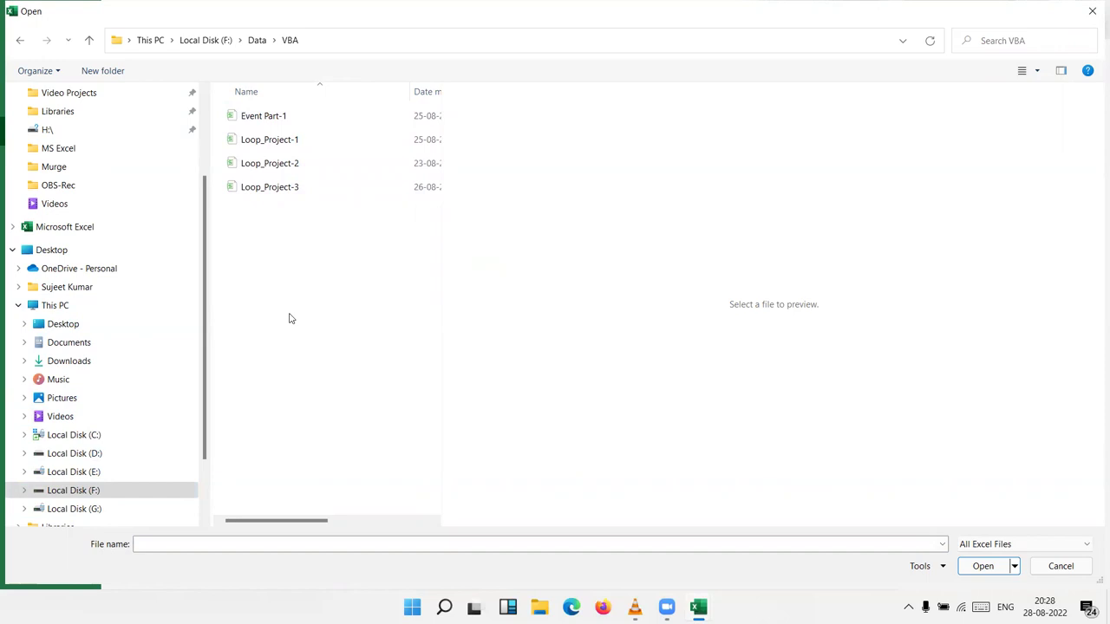
pyautogui.click(280, 151)
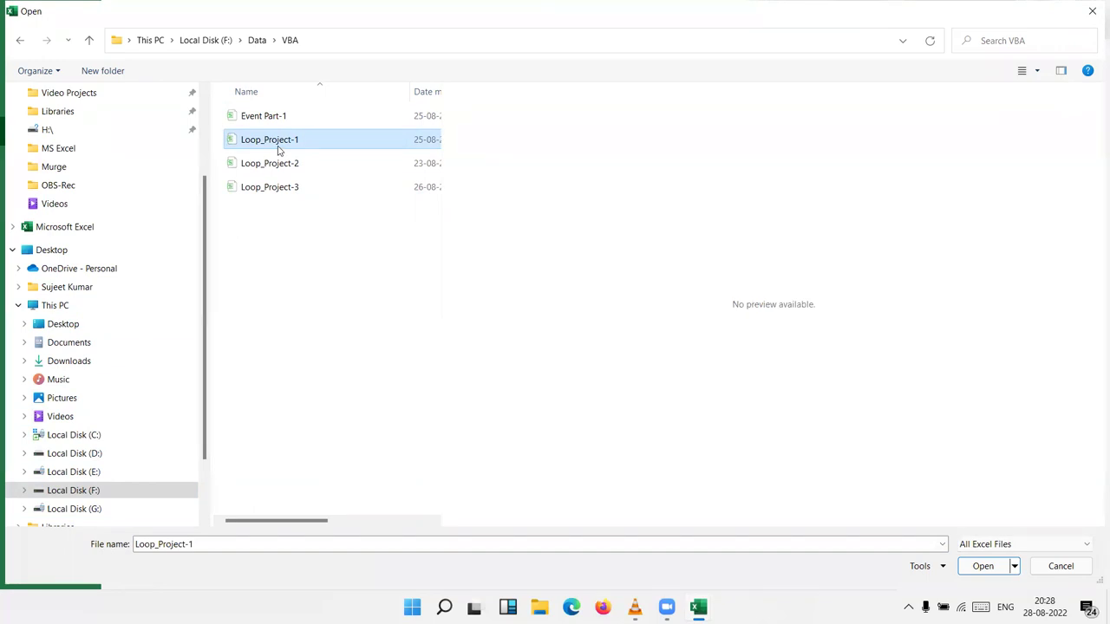
pyautogui.click(327, 144)
pyautogui.doubleClick(330, 144)
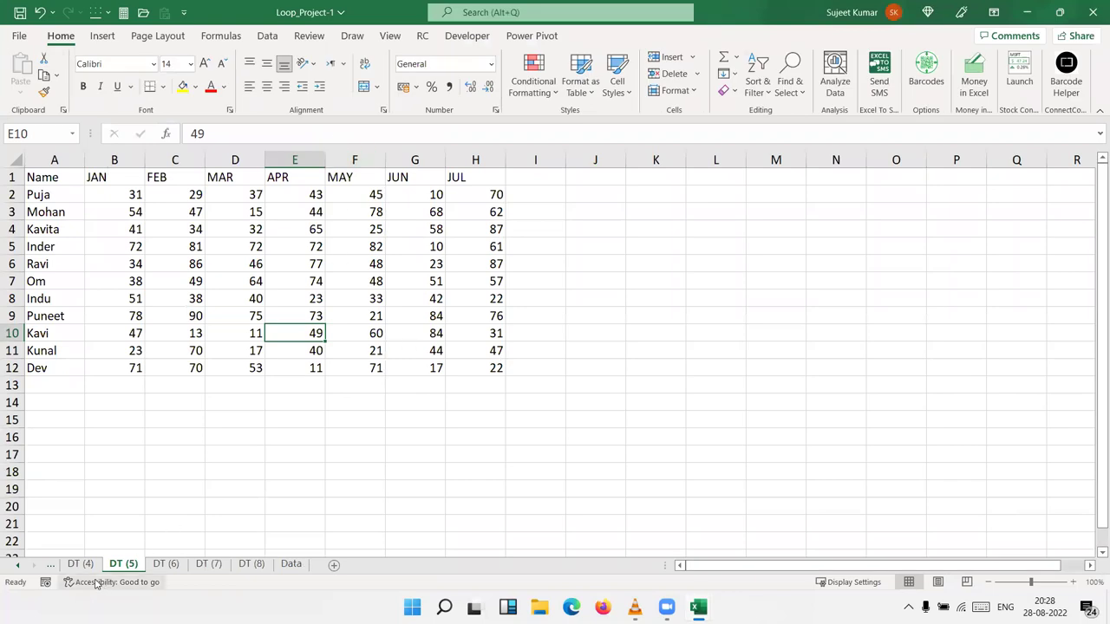
# Review the monthly tables on sheets DT through DT (8).
pyautogui.click(21, 567)
pyautogui.click(21, 567)
pyautogui.click(21, 567)
pyautogui.click(71, 564)
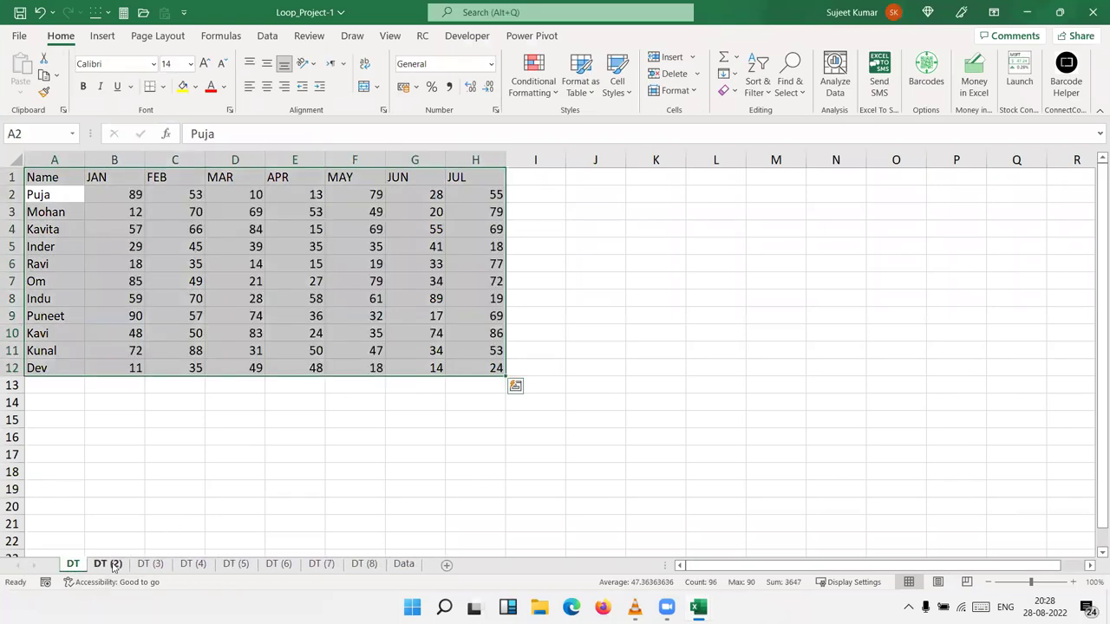
pyautogui.click(107, 564)
pyautogui.click(151, 565)
pyautogui.click(193, 565)
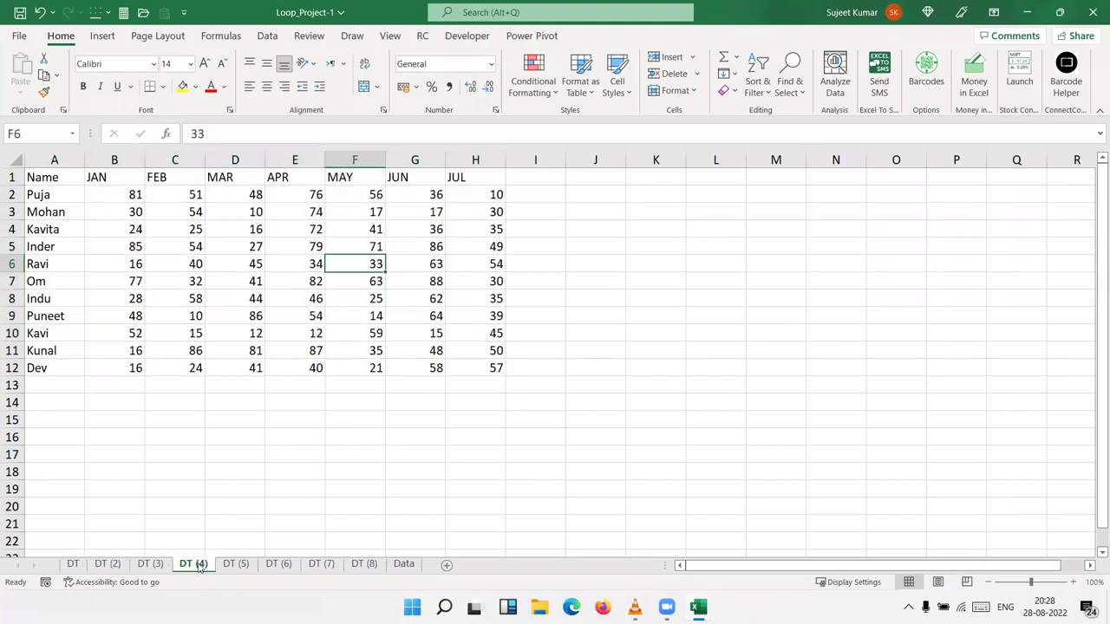
pyautogui.click(235, 564)
pyautogui.moveTo(76, 170); pyautogui.dragTo(486, 177)
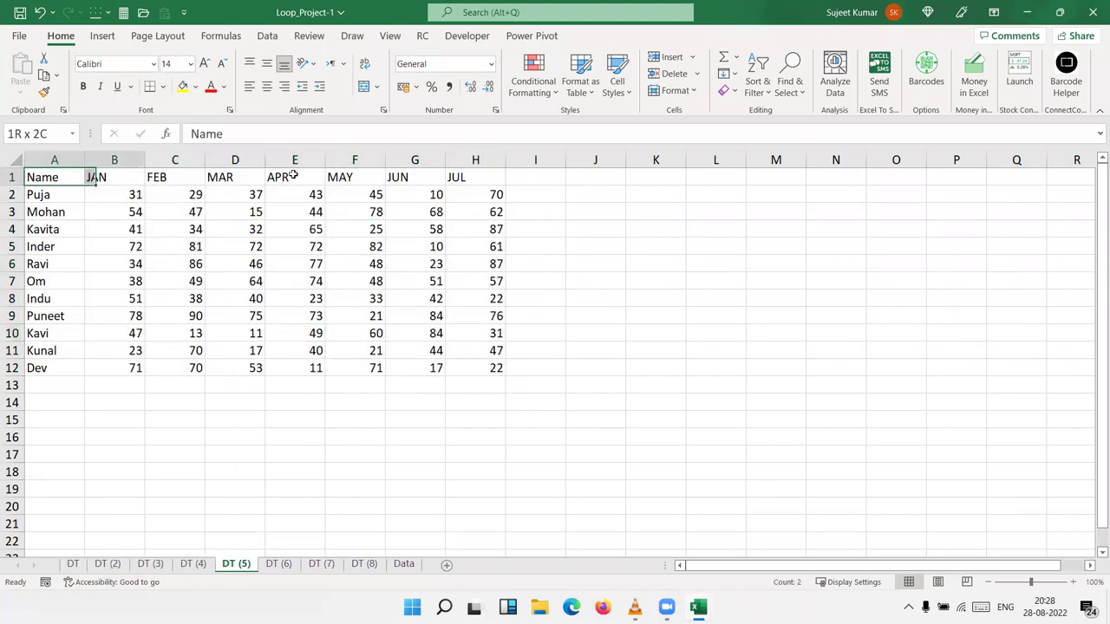
pyautogui.click(279, 565)
pyautogui.click(321, 565)
pyautogui.click(365, 564)
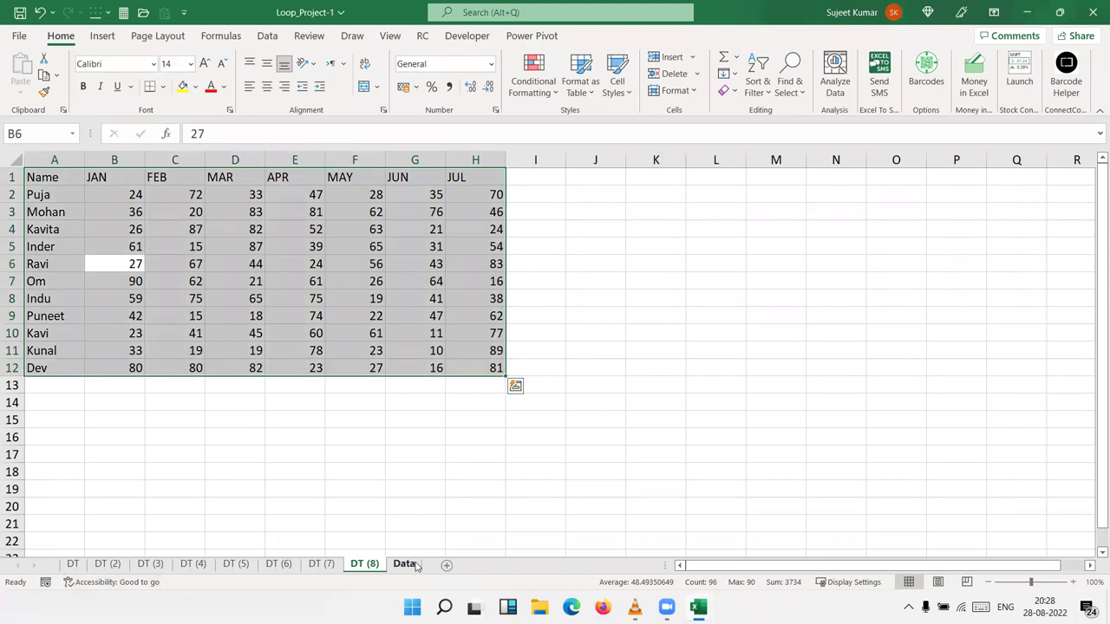
# Check the header-only Data sheet, toggle the VBA editor, and show the Developer tab.
pyautogui.click(405, 564)
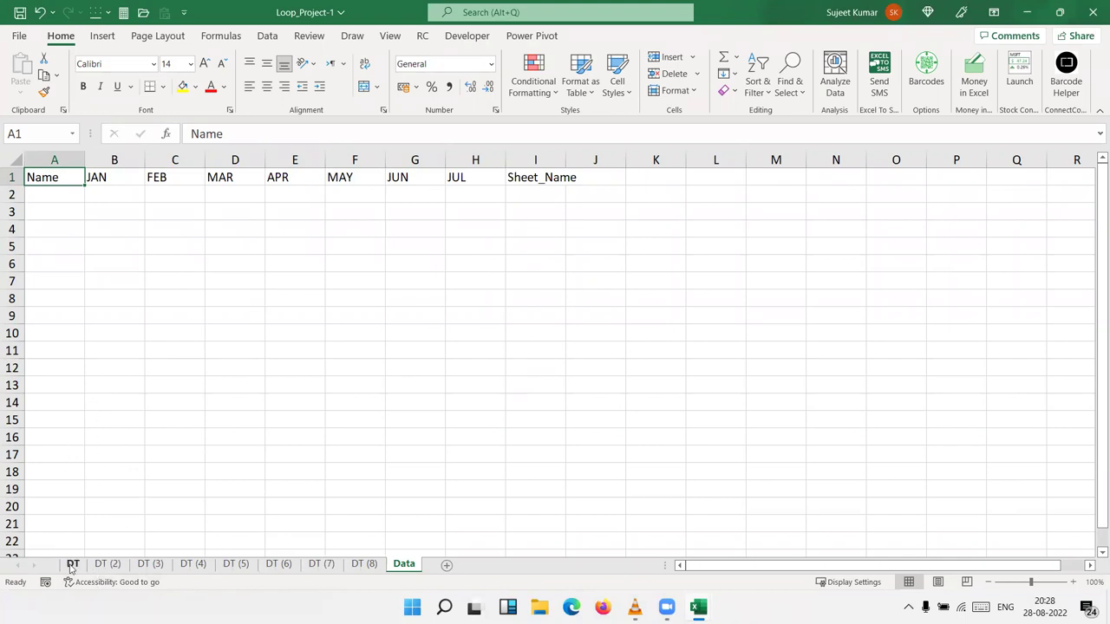
pyautogui.click(74, 564)
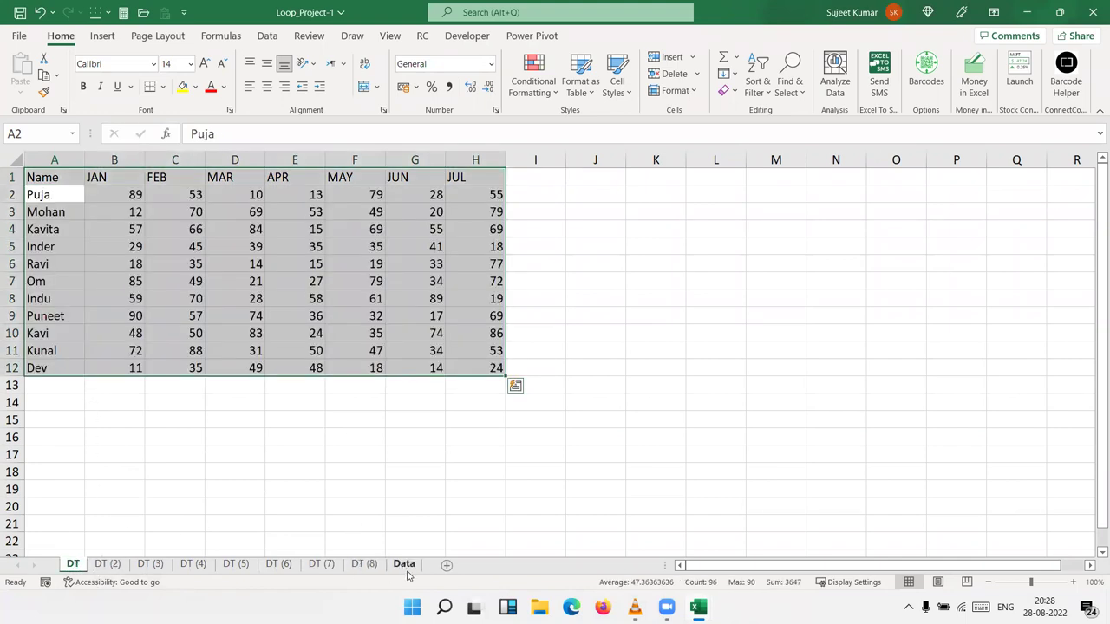
pyautogui.click(403, 564)
pyautogui.click(89, 199)
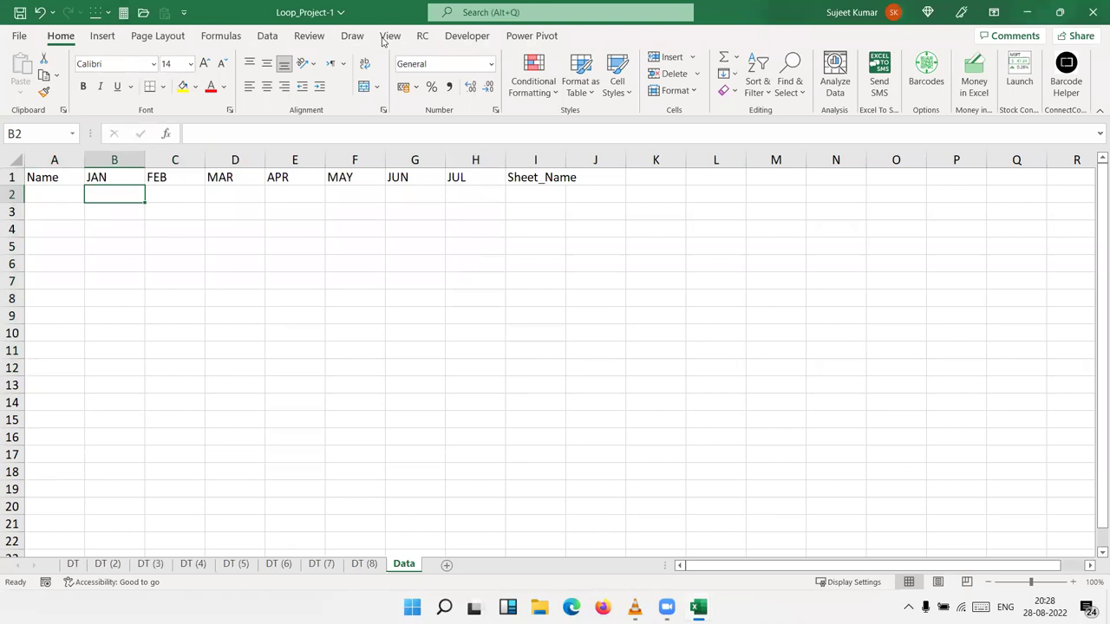
pyautogui.hotkey('alt', 'F11')
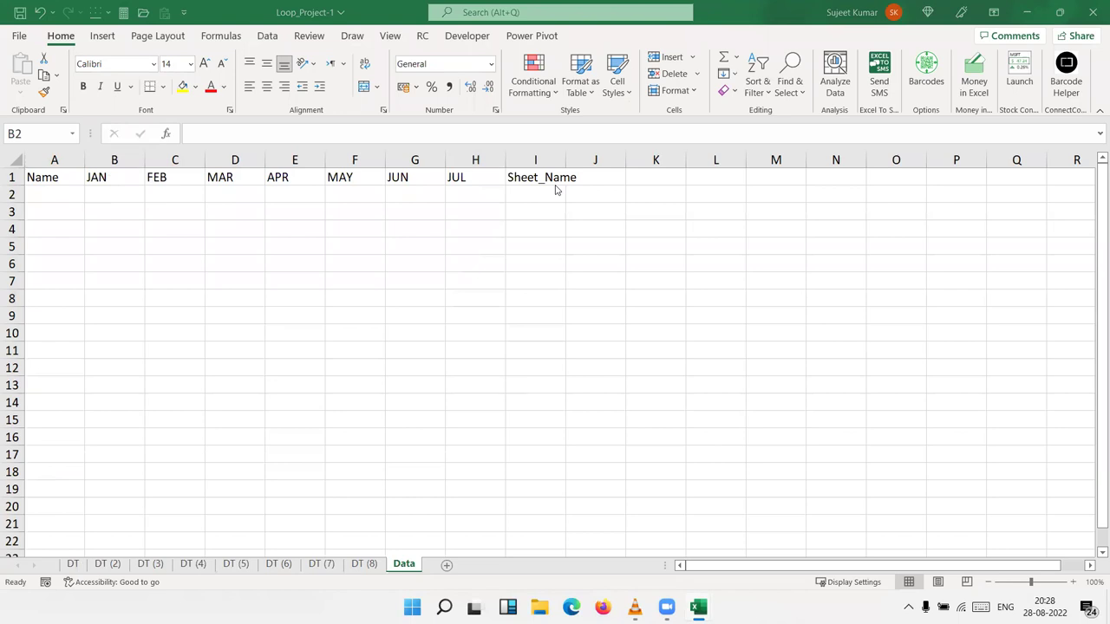
pyautogui.click(459, 35)
pyautogui.click(460, 35)
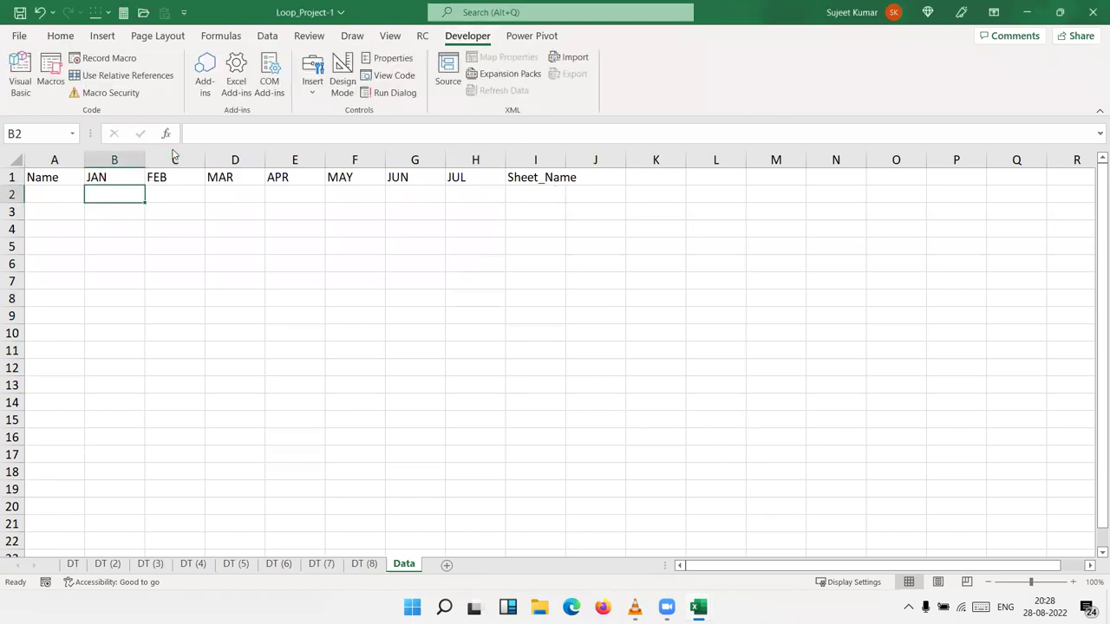
pyautogui.click(75, 195)
pyautogui.click(47, 80)
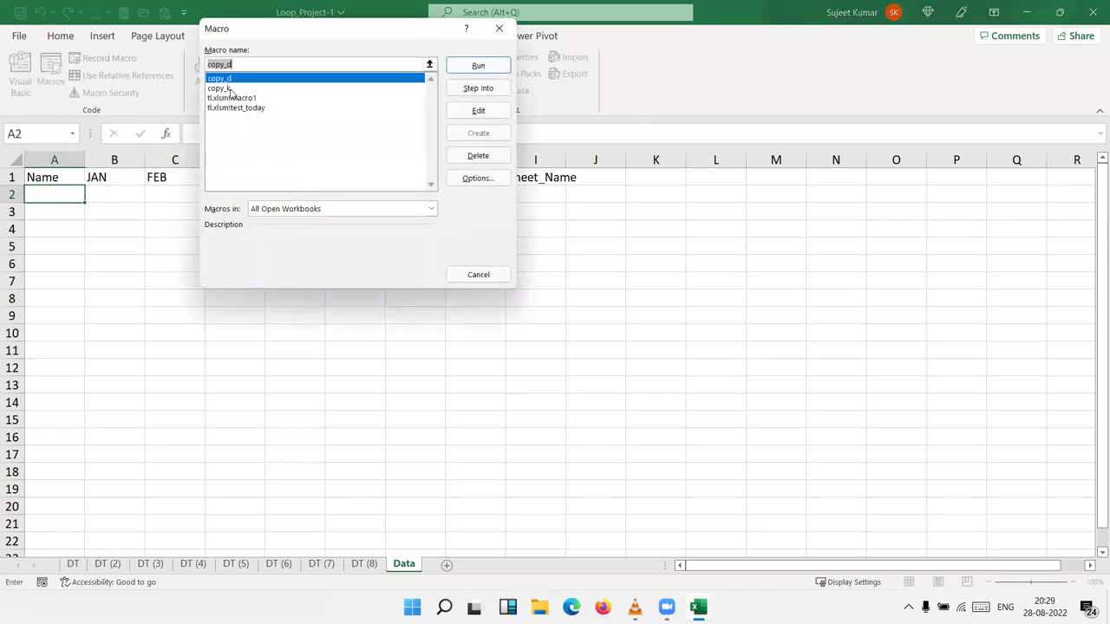
pyautogui.click(484, 117)
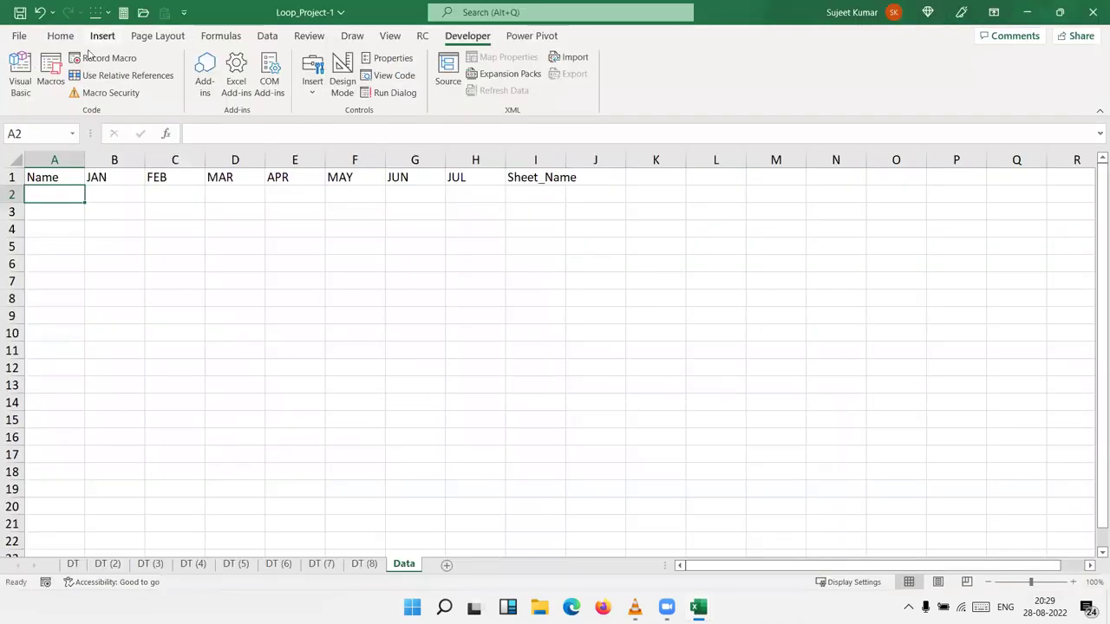
pyautogui.click(51, 71)
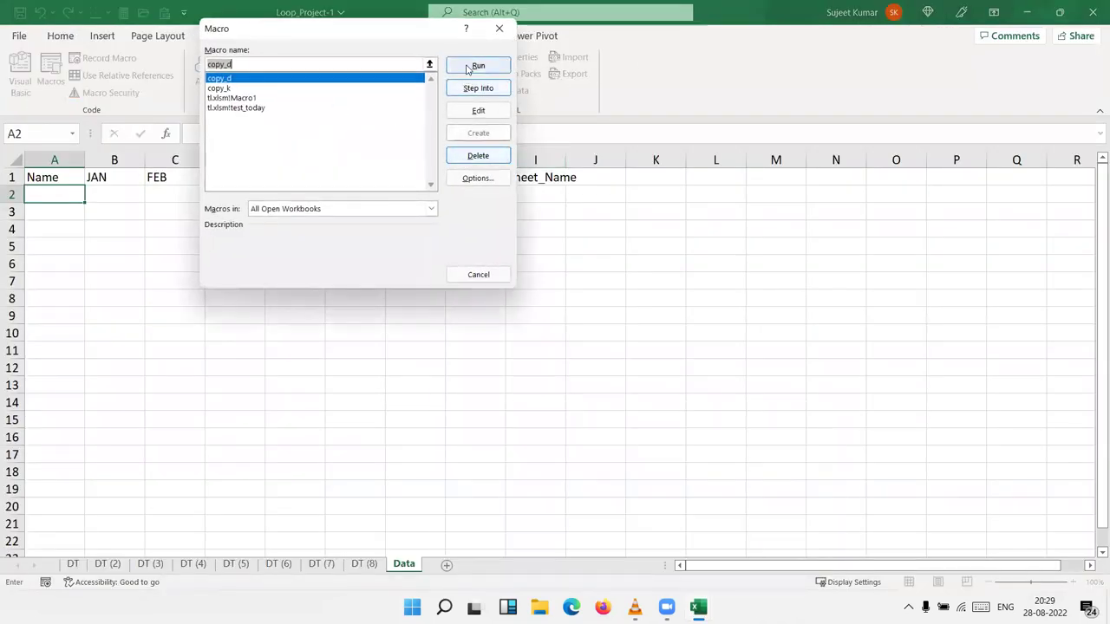
pyautogui.click(469, 69)
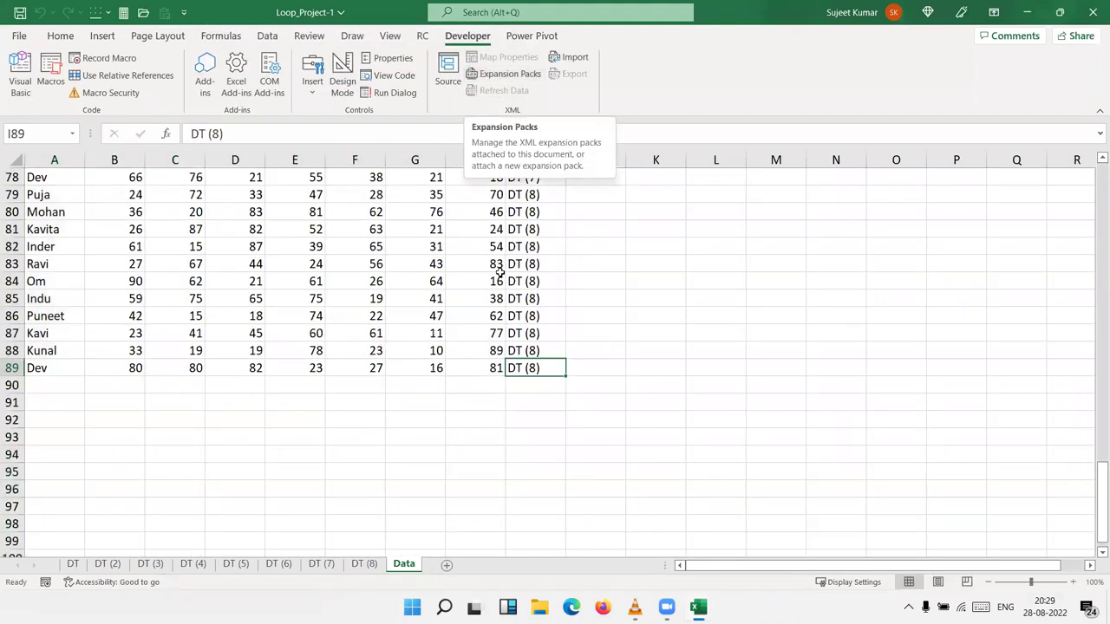
pyautogui.scroll(5, 520, 401)
pyautogui.scroll(15, 520, 402)
pyautogui.scroll(6, 520, 403)
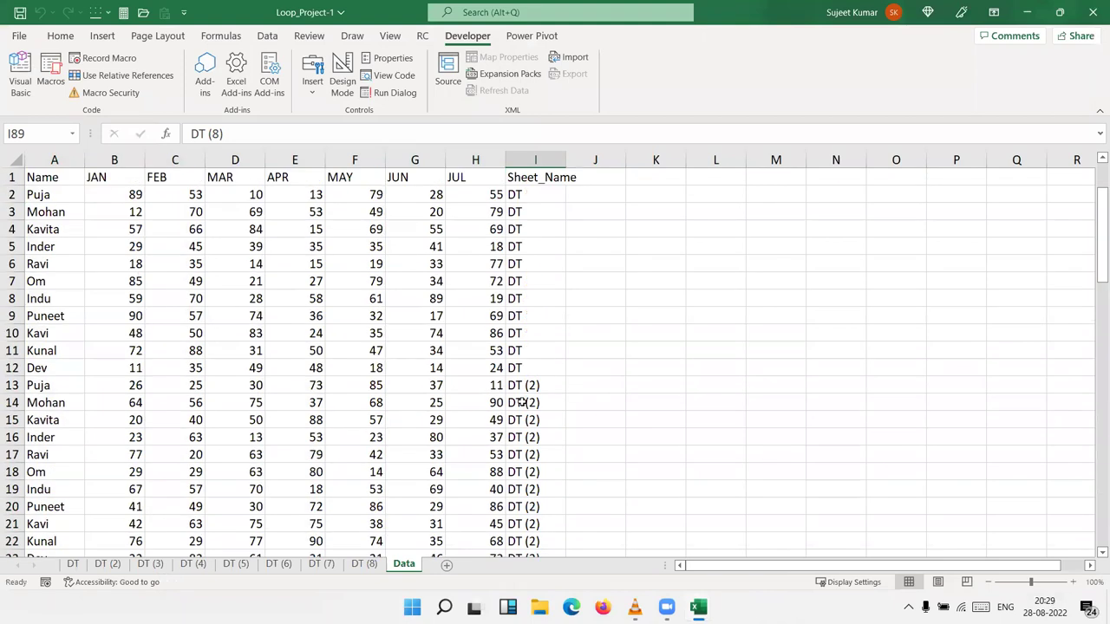
pyautogui.scroll(-3, 130, 300)
pyautogui.scroll(-6, 130, 300)
pyautogui.scroll(-11, 129, 308)
pyautogui.scroll(2, 126, 312)
pyautogui.scroll(18, 126, 314)
pyautogui.click(62, 201)
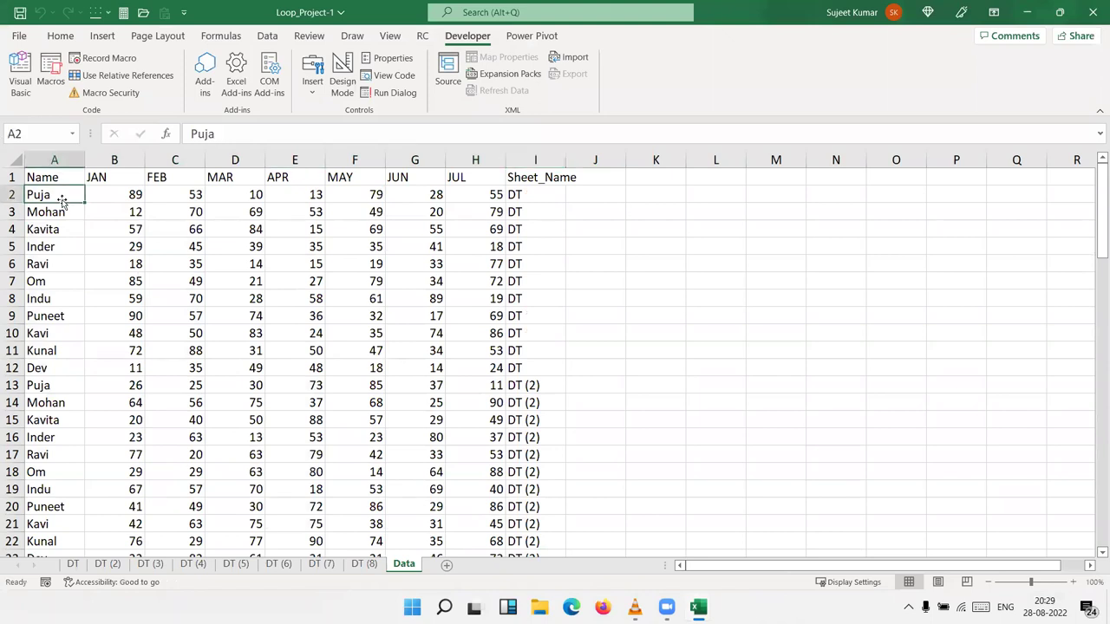
pyautogui.hotkey('ctrl', 'shift', 'Right')
pyautogui.hotkey('ctrl', 'shift', 'Down')
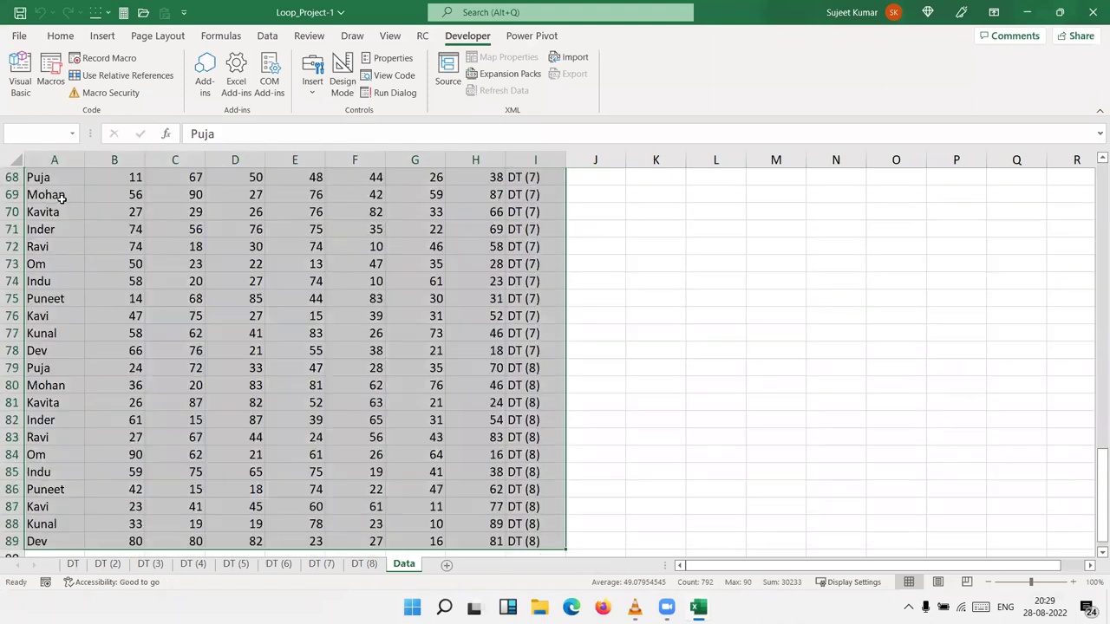
pyautogui.press('Delete')
pyautogui.scroll(20, 63, 199)
# Open copy_k's code from the Macros list, view copy_d above it, and return to Excel.
pyautogui.click(59, 73)
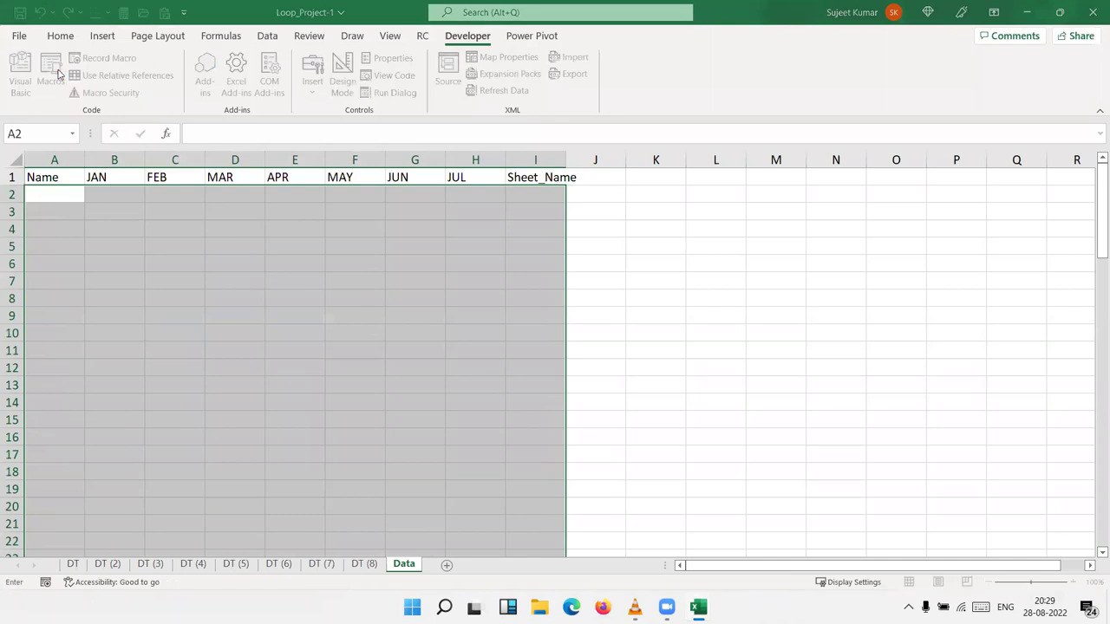
pyautogui.click(238, 88)
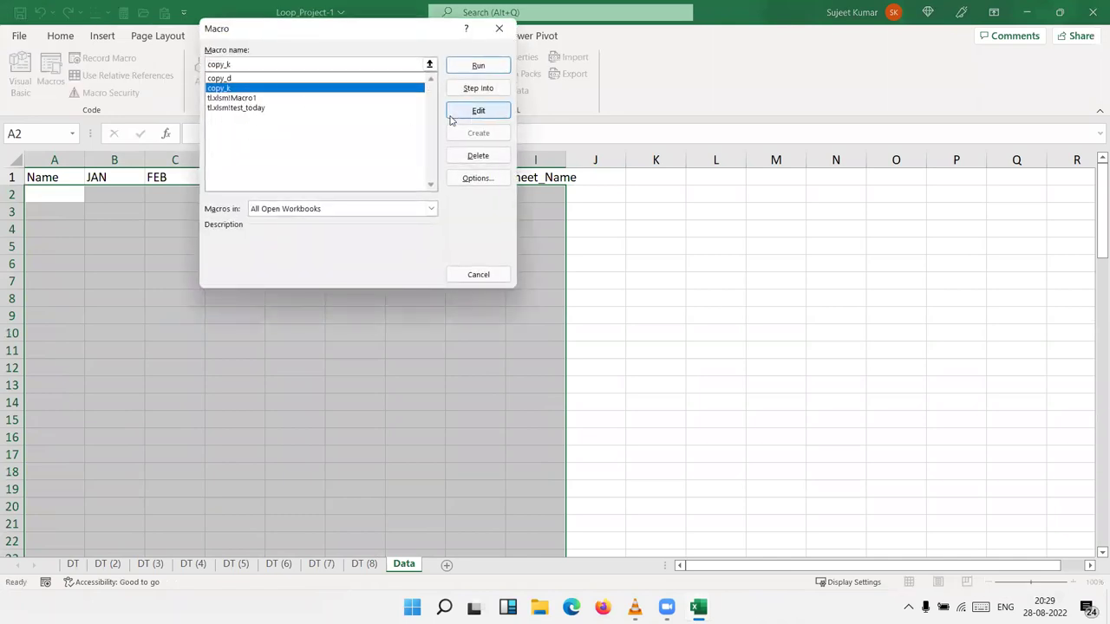
pyautogui.click(478, 111)
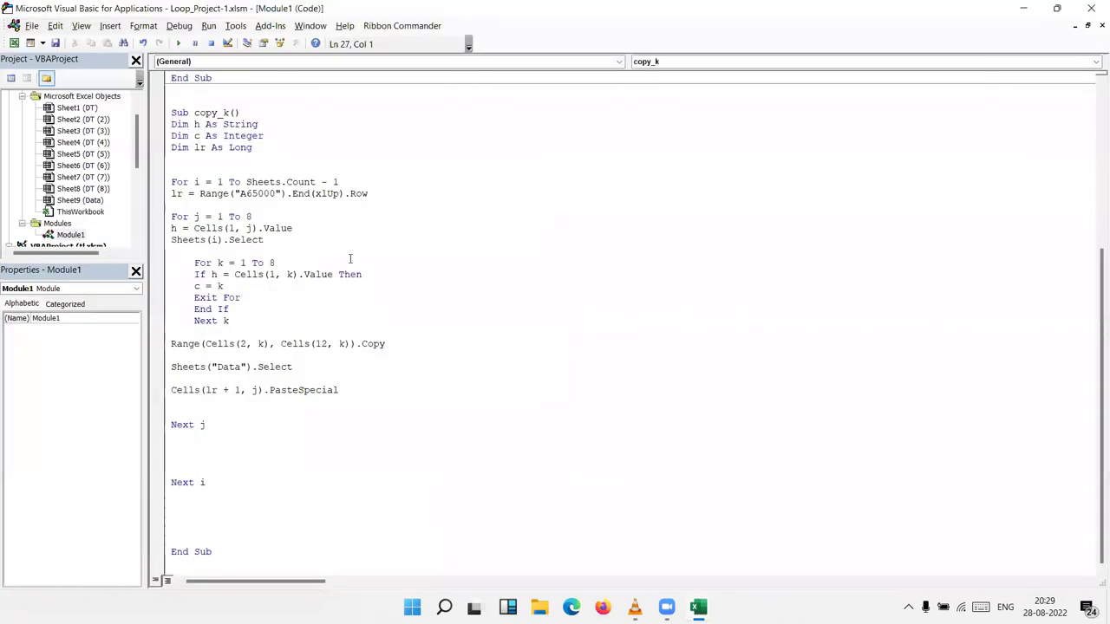
pyautogui.scroll(4, 349, 264)
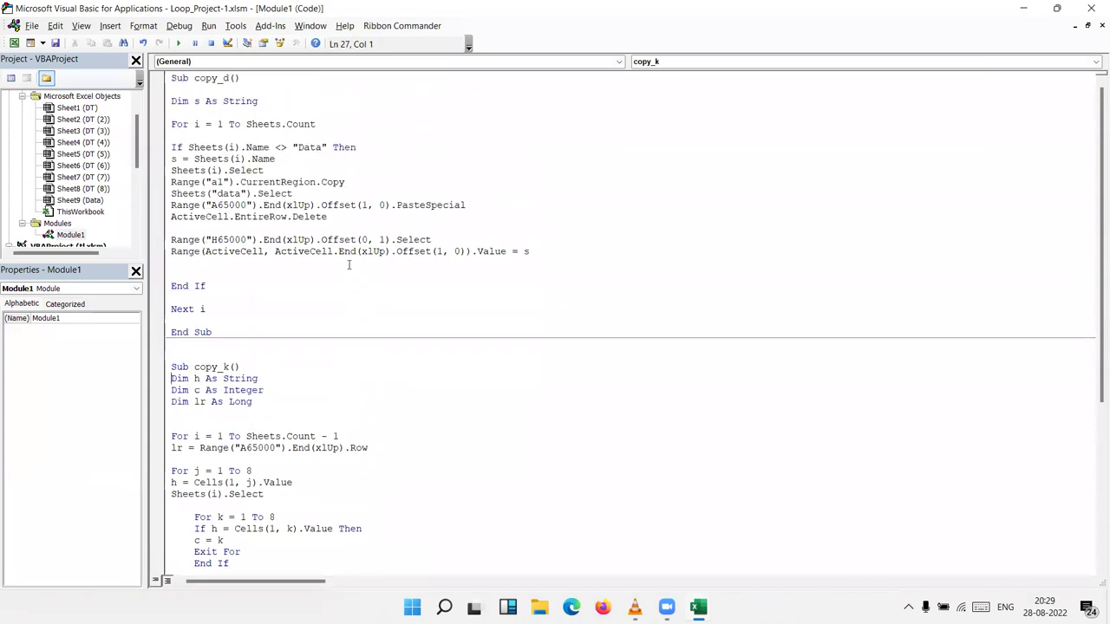
pyautogui.click(222, 137)
pyautogui.hotkey('alt', 'F11')
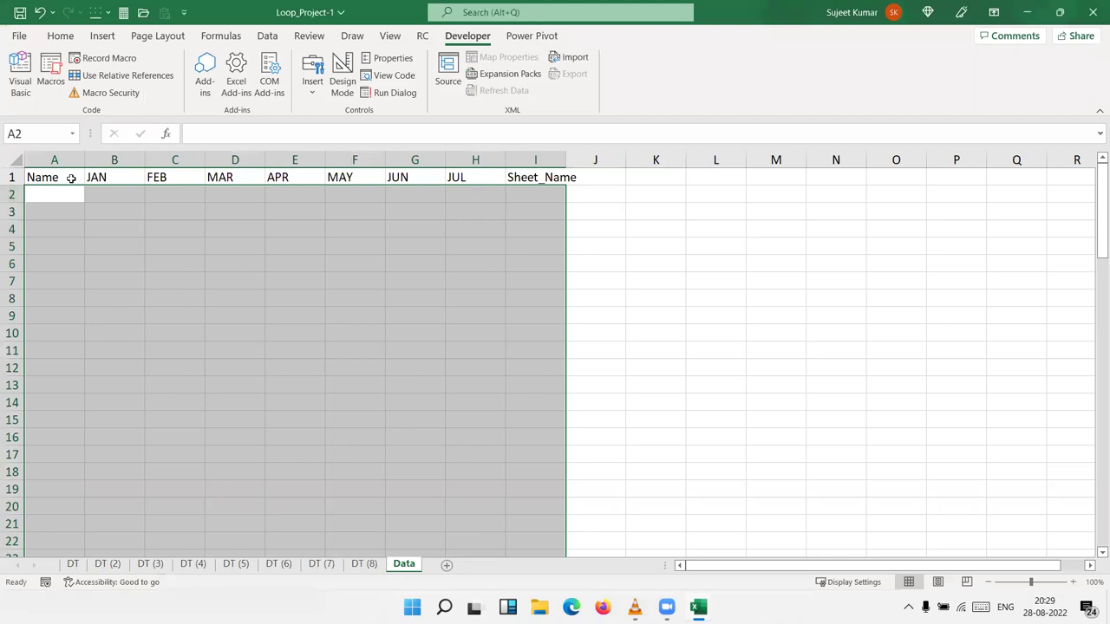
pyautogui.moveTo(71, 178); pyautogui.dragTo(541, 177)
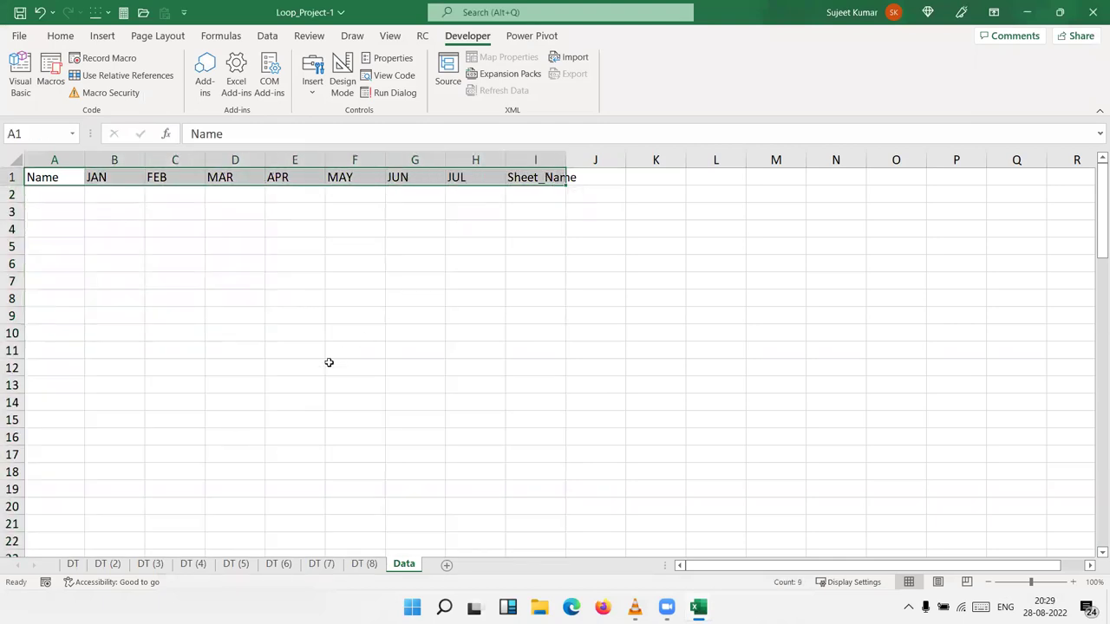
pyautogui.click(73, 564)
pyautogui.click(108, 566)
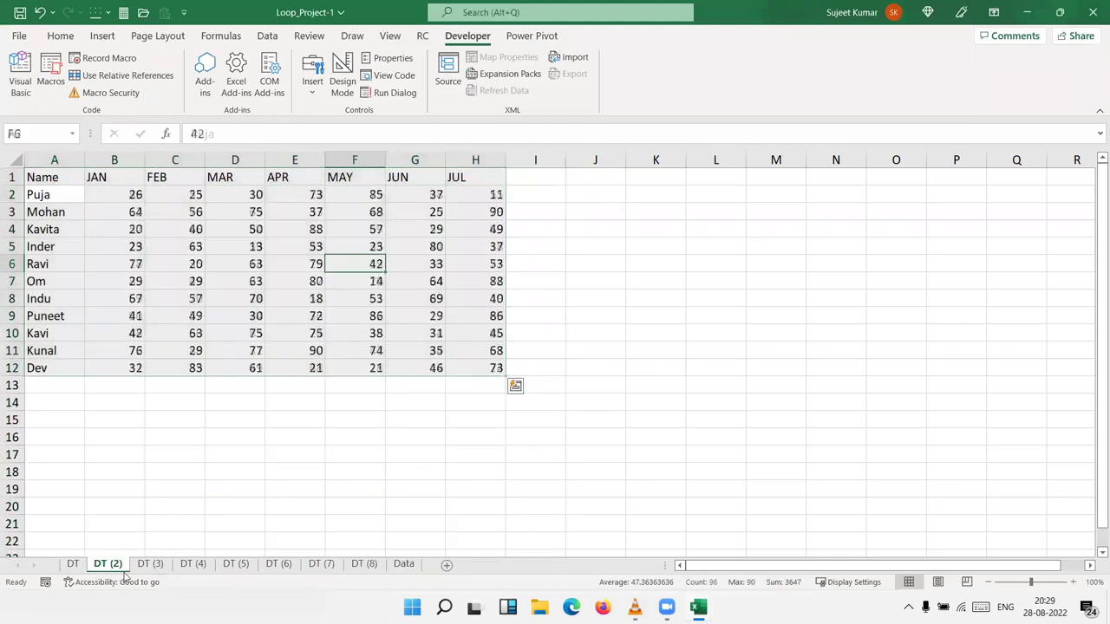
pyautogui.click(149, 564)
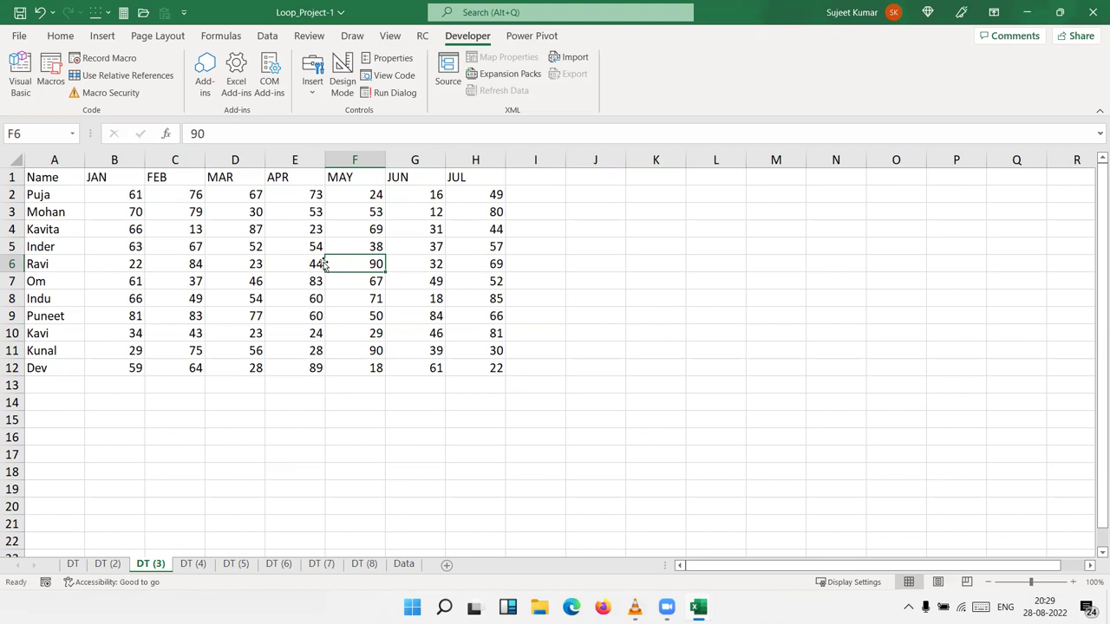
pyautogui.click(290, 159)
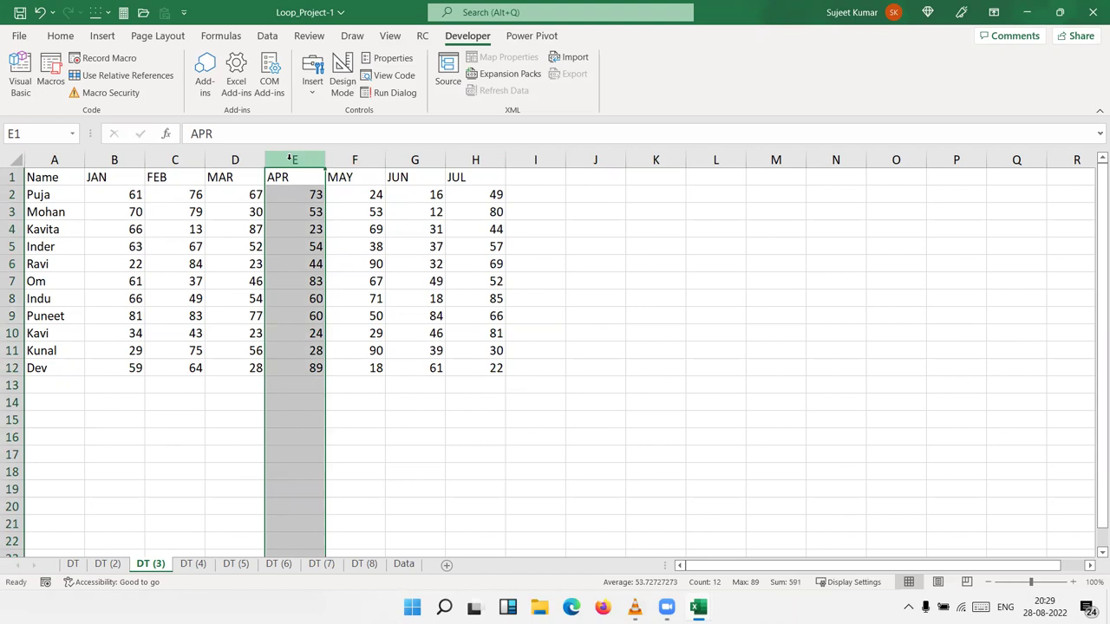
pyautogui.click(96, 177)
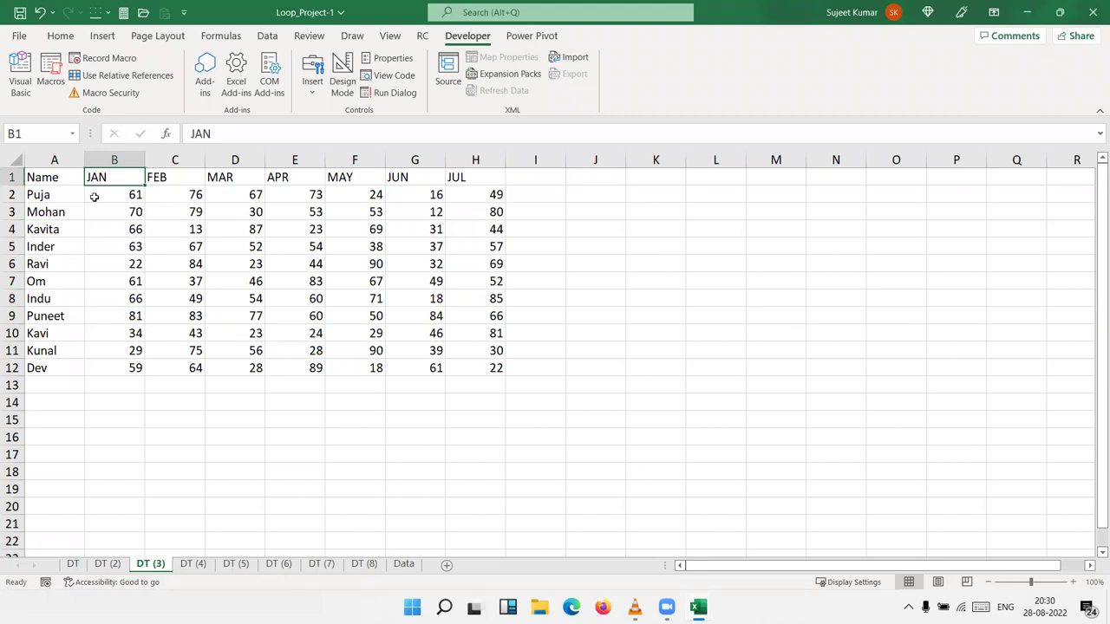
pyautogui.moveTo(95, 194); pyautogui.dragTo(109, 272)
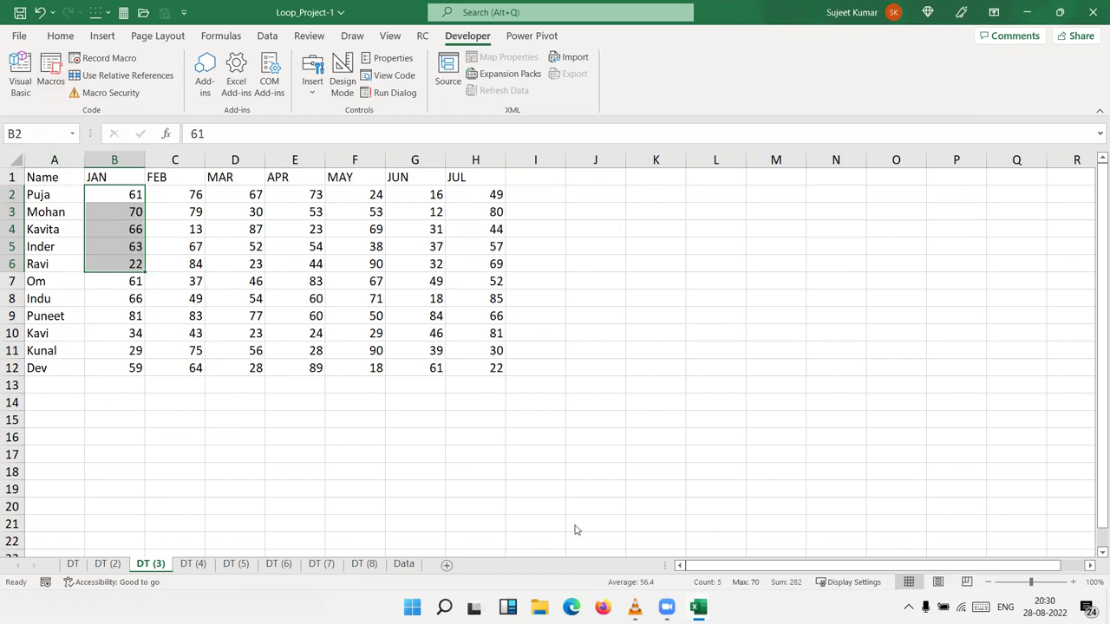
pyautogui.click(102, 179)
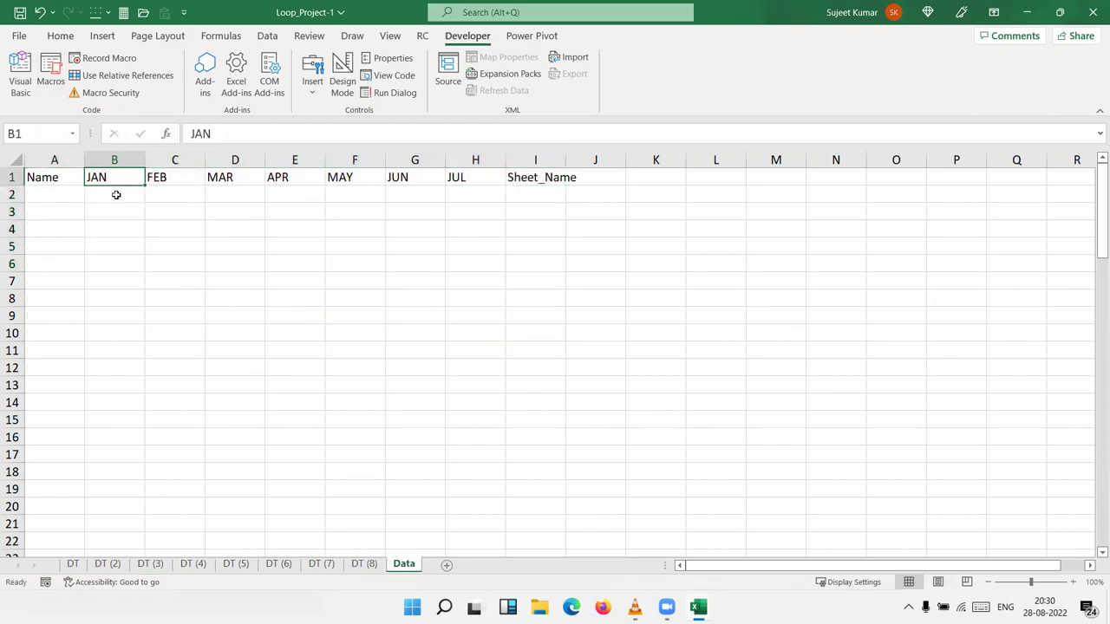
pyautogui.click(114, 193)
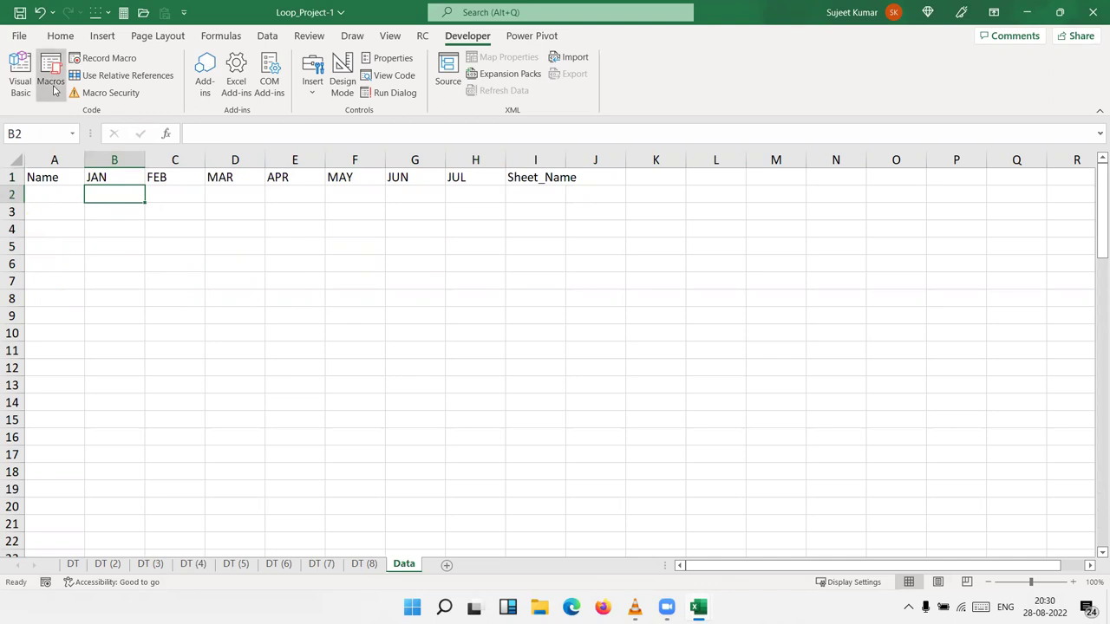
# Run the copy_k macro from the Macros list.
pyautogui.click(51, 69)
pyautogui.click(219, 88)
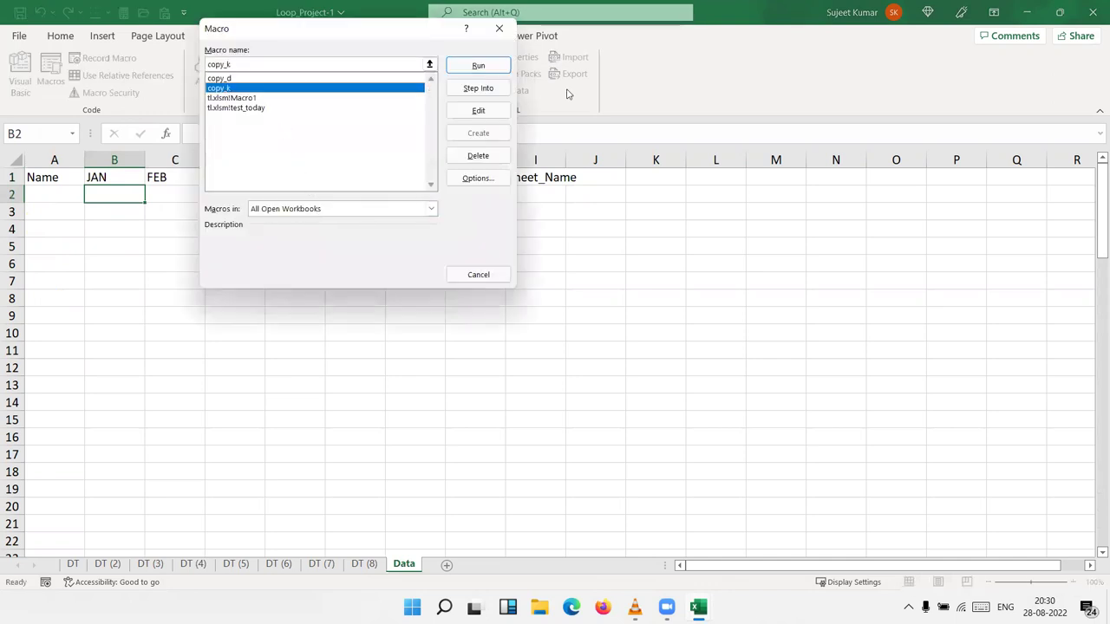
pyautogui.click(479, 65)
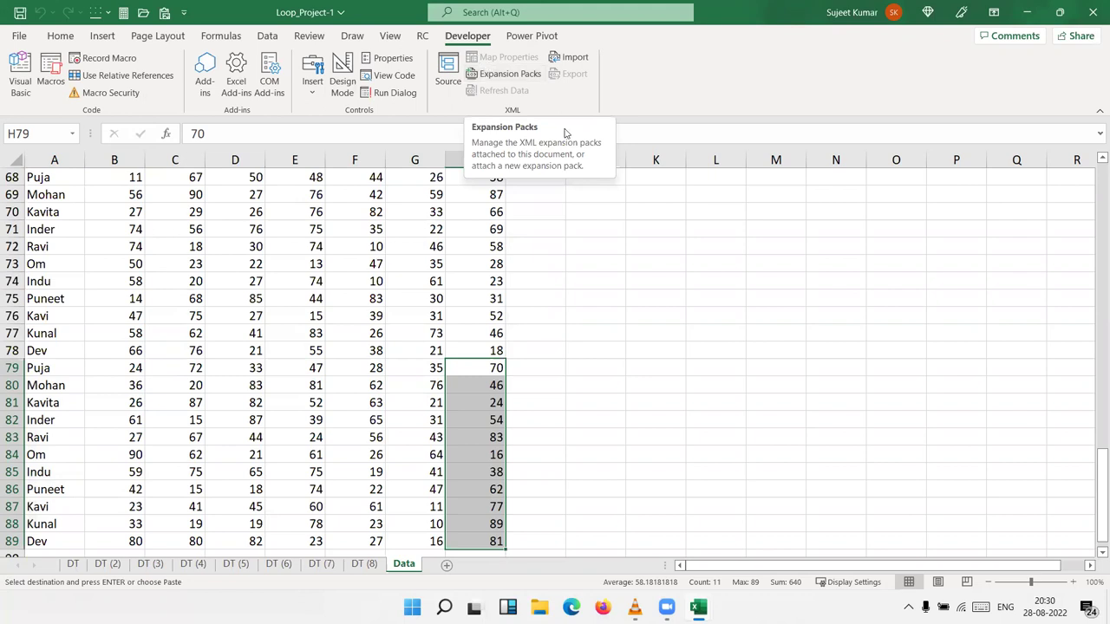
# Compare the filled Data rows with the DT sheet, noting the empty Sheet_Name column.
pyautogui.scroll(20, 555, 241)
pyautogui.scroll(2, 471, 252)
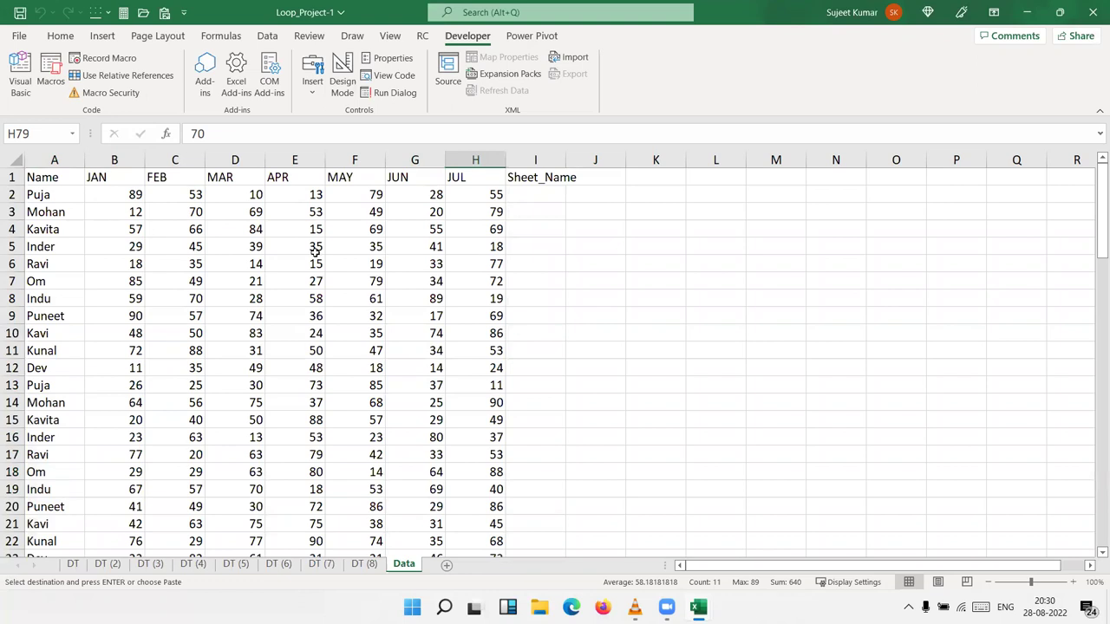
pyautogui.moveTo(538, 196); pyautogui.dragTo(538, 333)
pyautogui.click(255, 228)
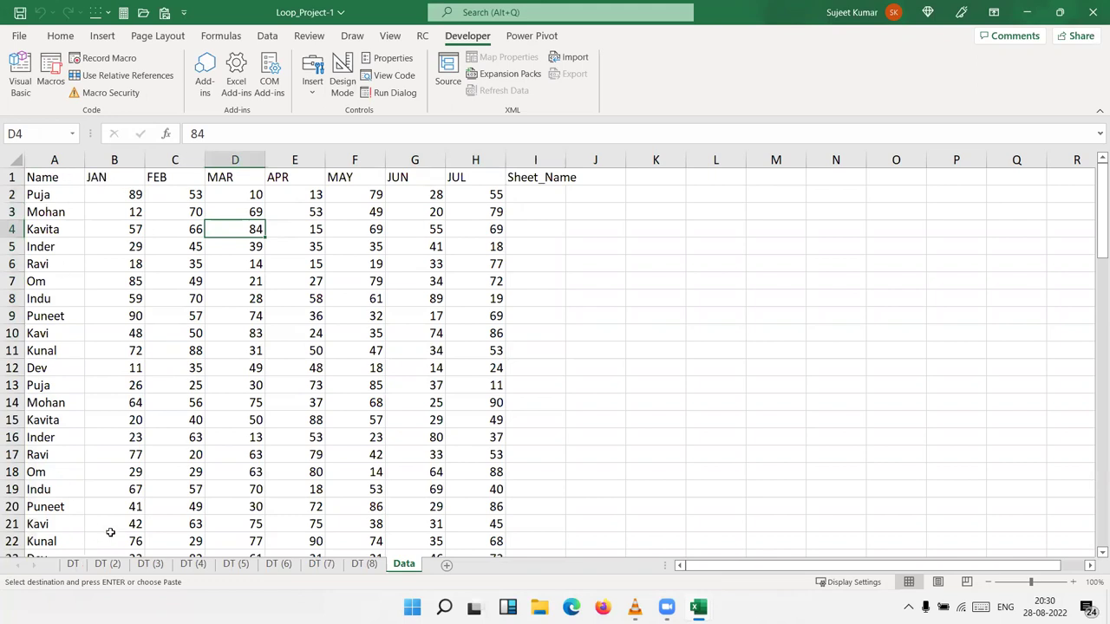
pyautogui.moveTo(120, 175); pyautogui.dragTo(417, 173)
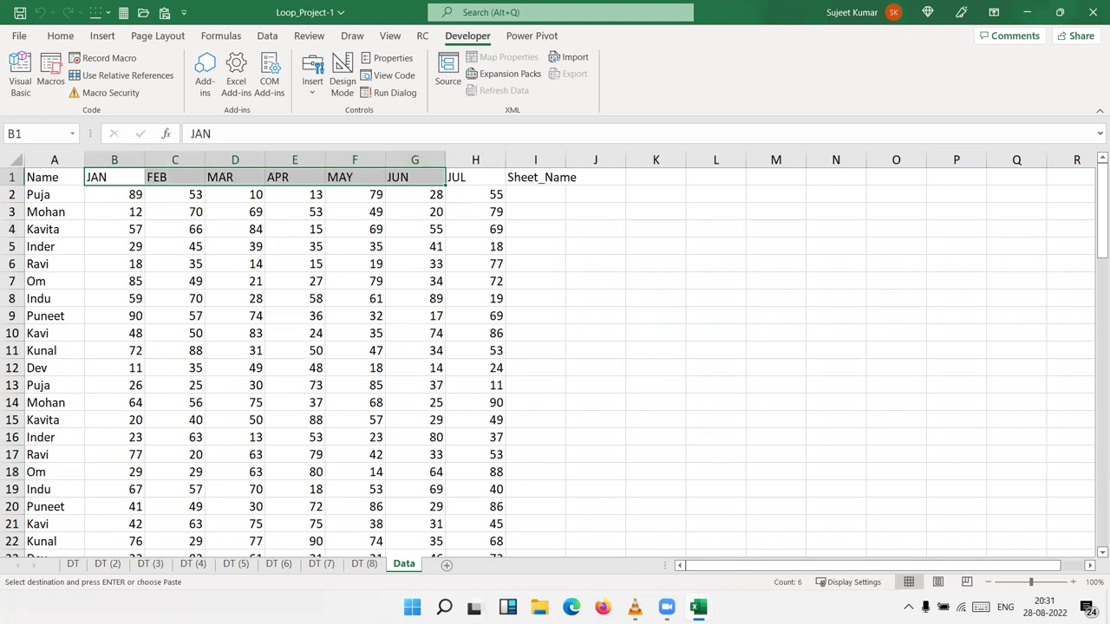
pyautogui.click(73, 564)
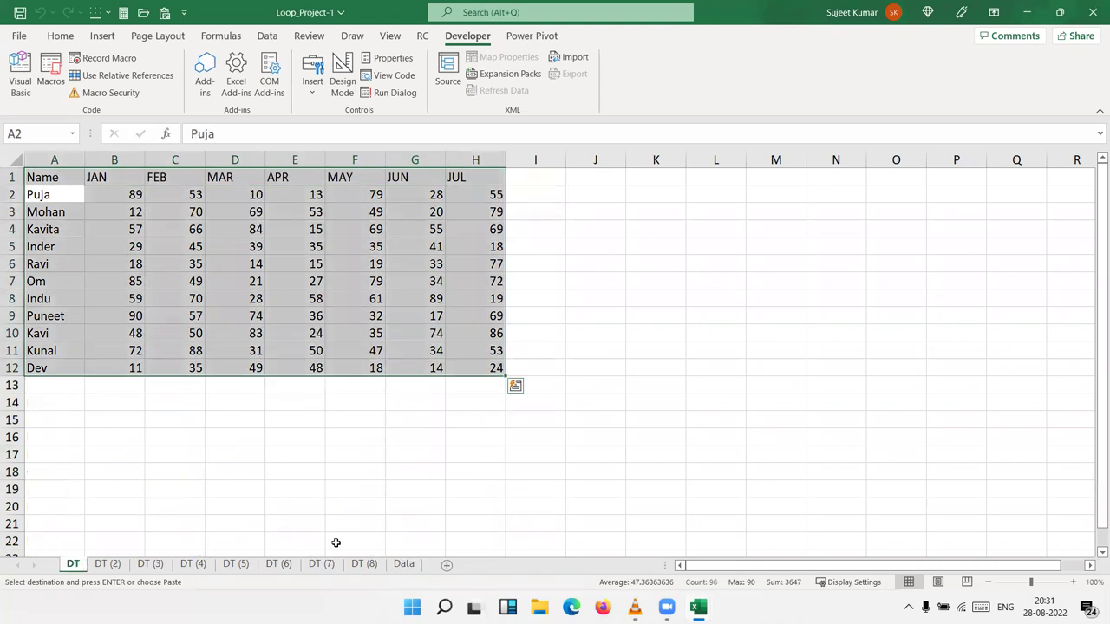
pyautogui.click(403, 564)
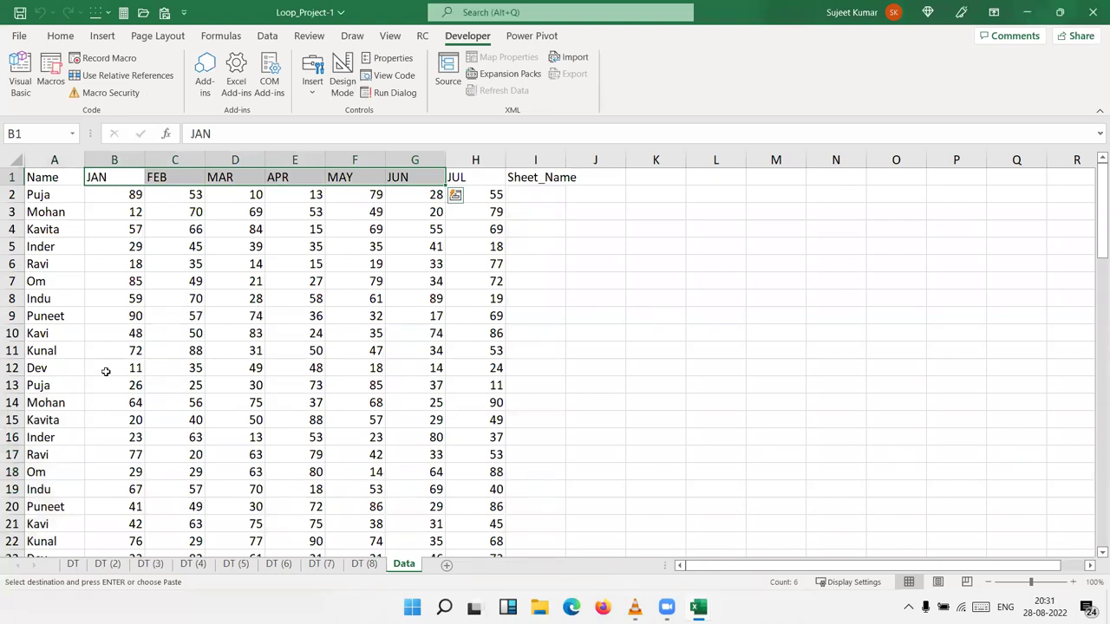
pyautogui.click(47, 208)
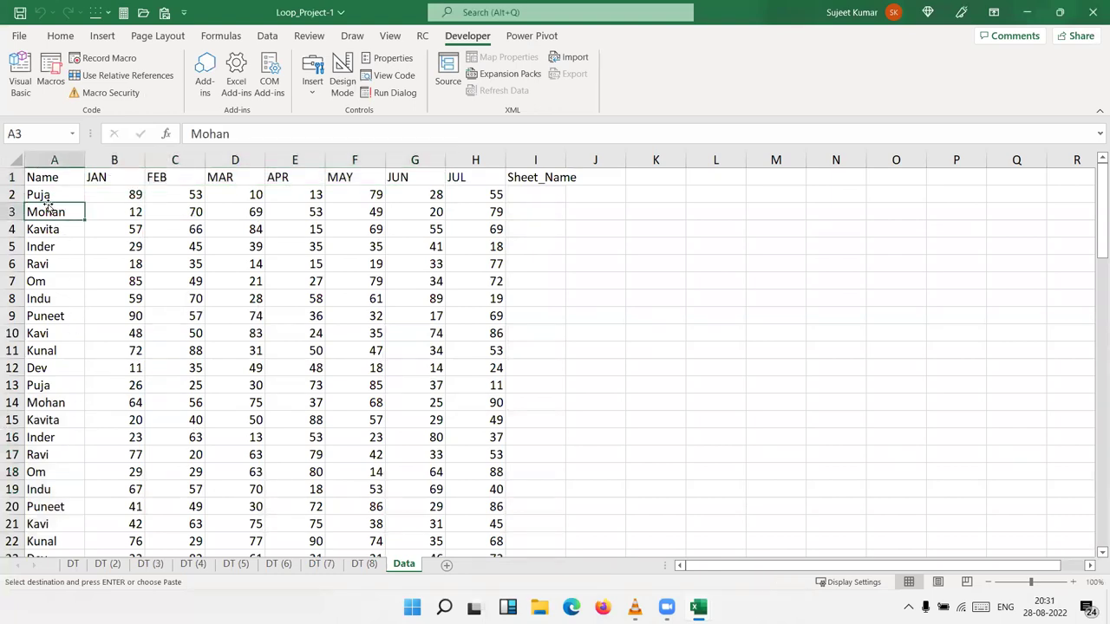
# Delete the consolidated names and scores below the Data sheet's header row.
pyautogui.press('Up')
pyautogui.hotkey('ctrl', 'shift', 'Right')
pyautogui.hotkey('ctrl', 'shift', 'Down')
pyautogui.press('Delete')
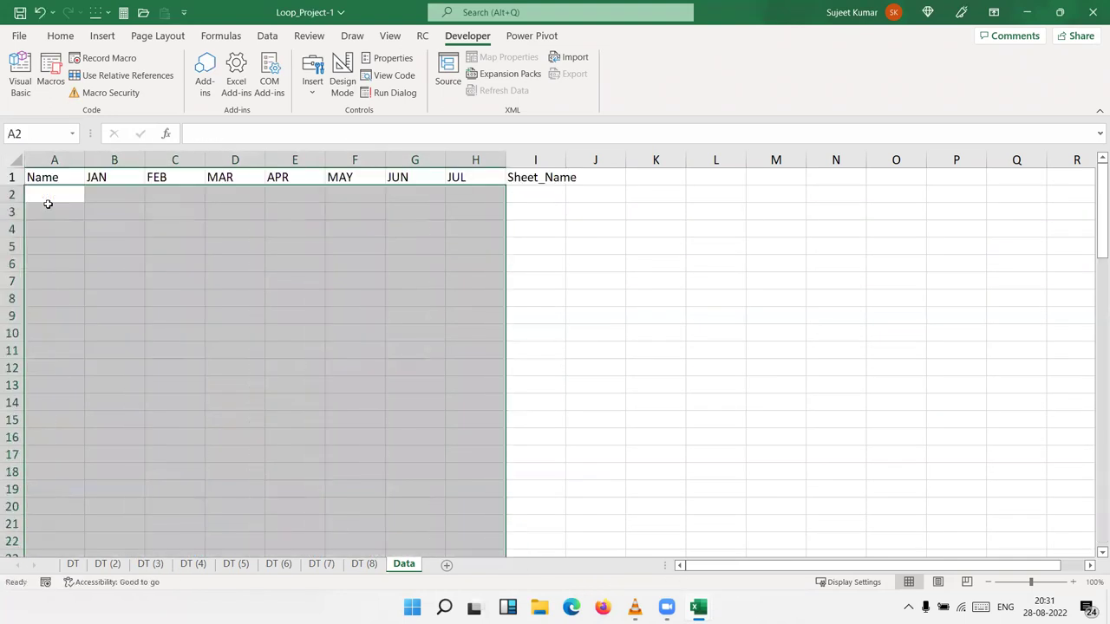
pyautogui.hotkey('ctrl', 'Home')
pyautogui.click(124, 190)
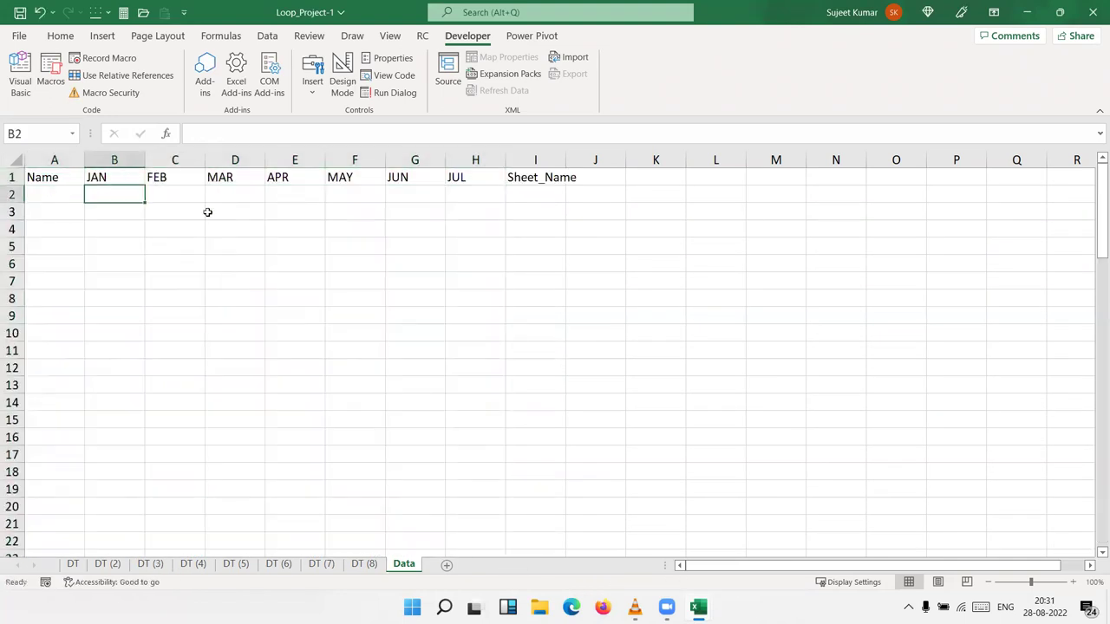
pyautogui.click(208, 210)
# Run the copy_d macro from the Macros list.
pyautogui.click(49, 77)
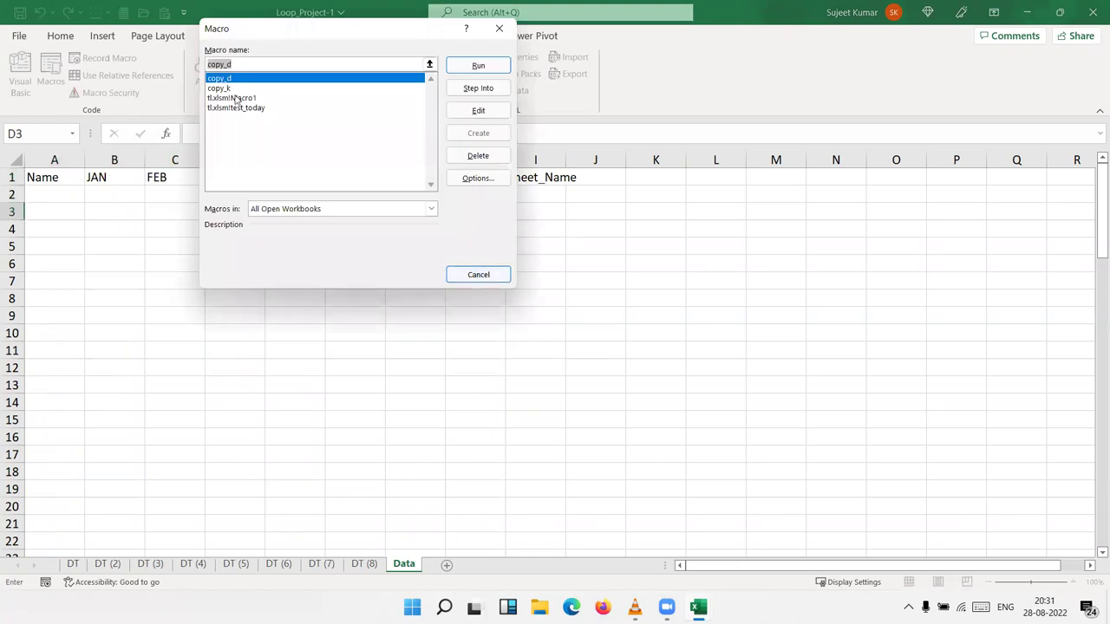
pyautogui.click(227, 87)
pyautogui.click(478, 66)
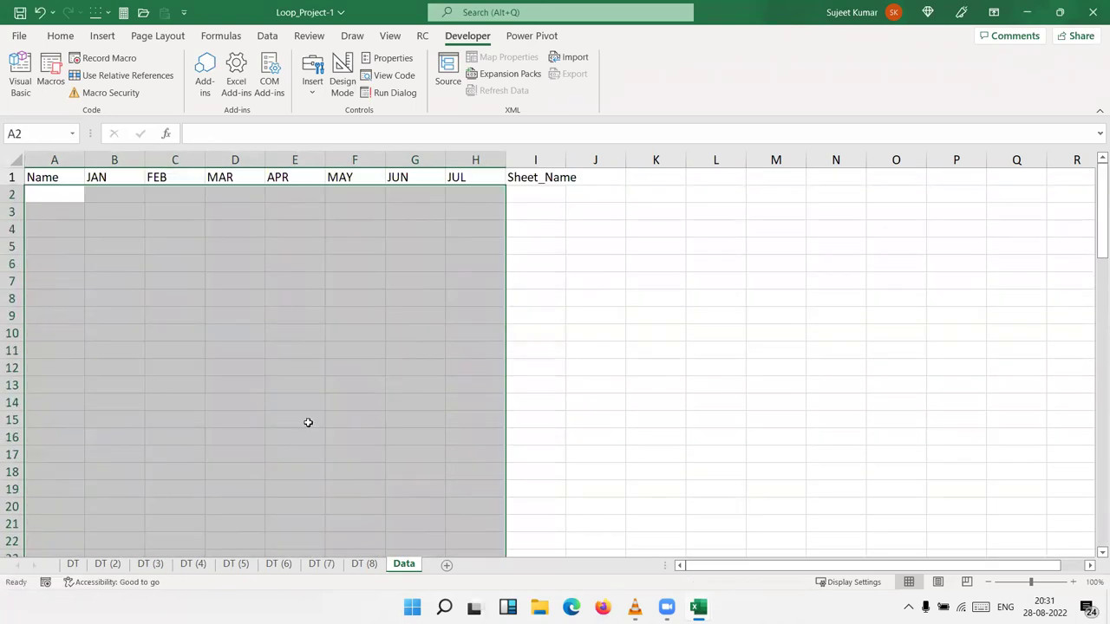
# Close Loop_Project-1 without saving changes.
pyautogui.click(19, 36)
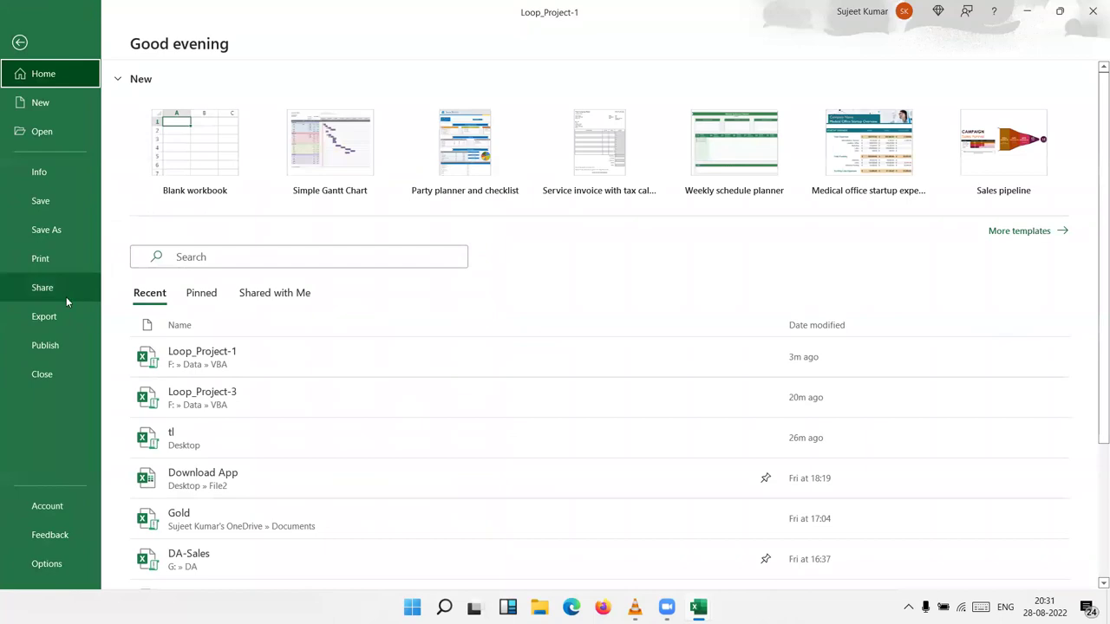
pyautogui.click(49, 379)
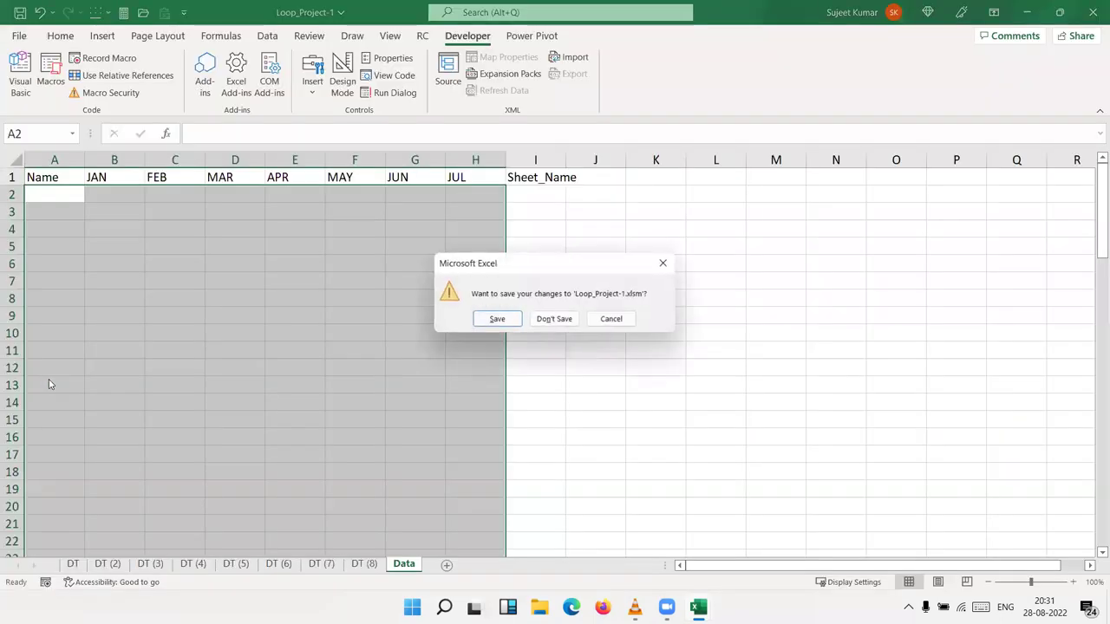
pyautogui.click(555, 320)
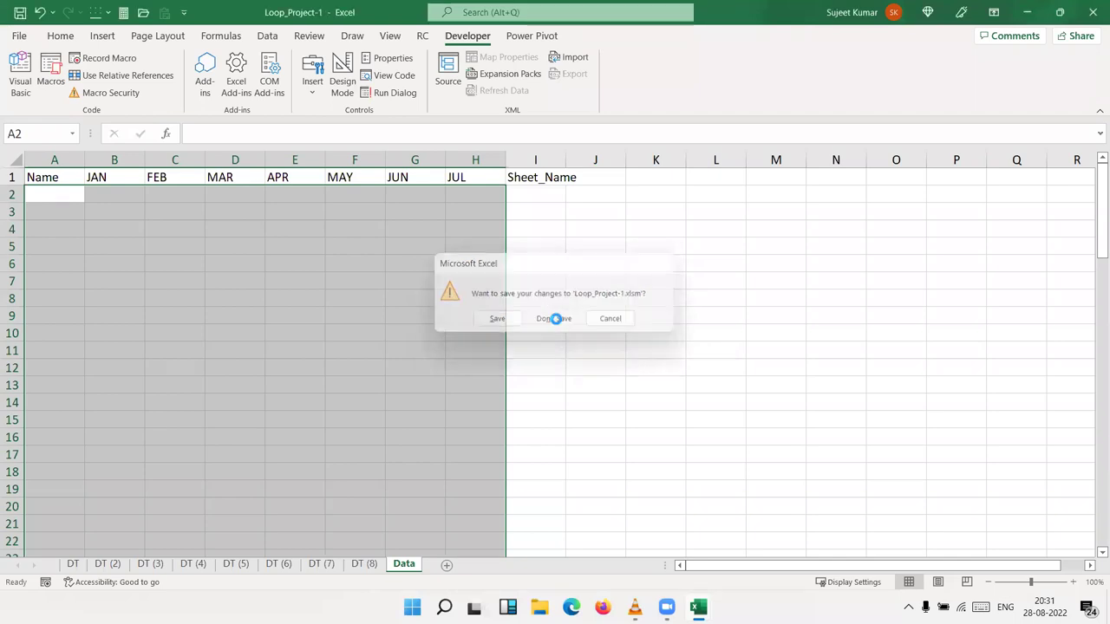
# Open the Event Part-1 workbook from F:\Data\VBA.
pyautogui.click(19, 38)
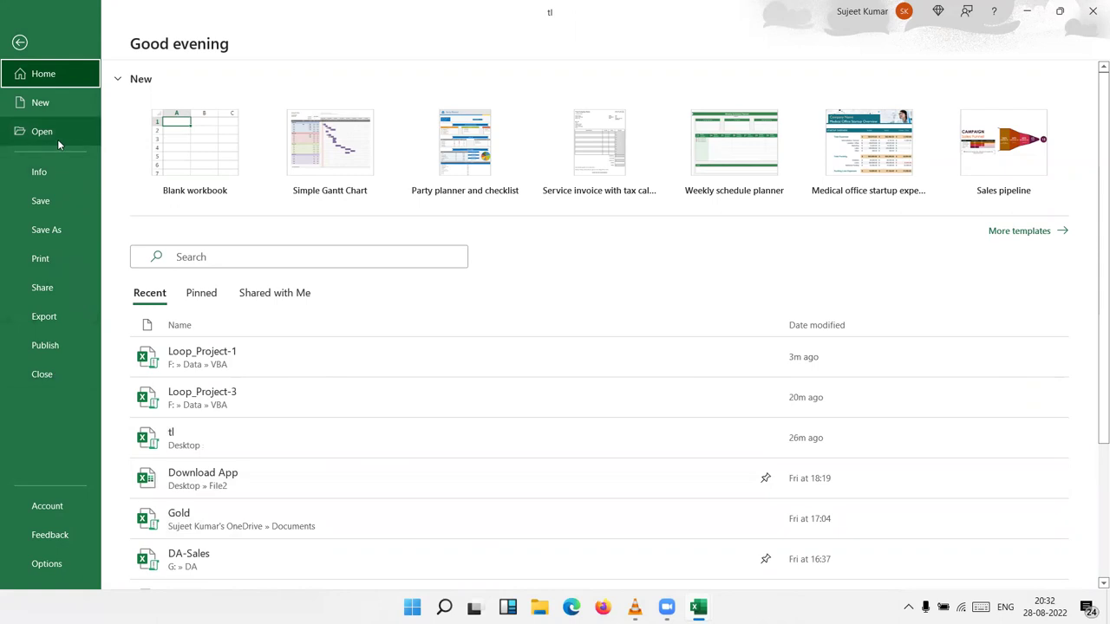
pyautogui.click(57, 139)
pyautogui.click(212, 354)
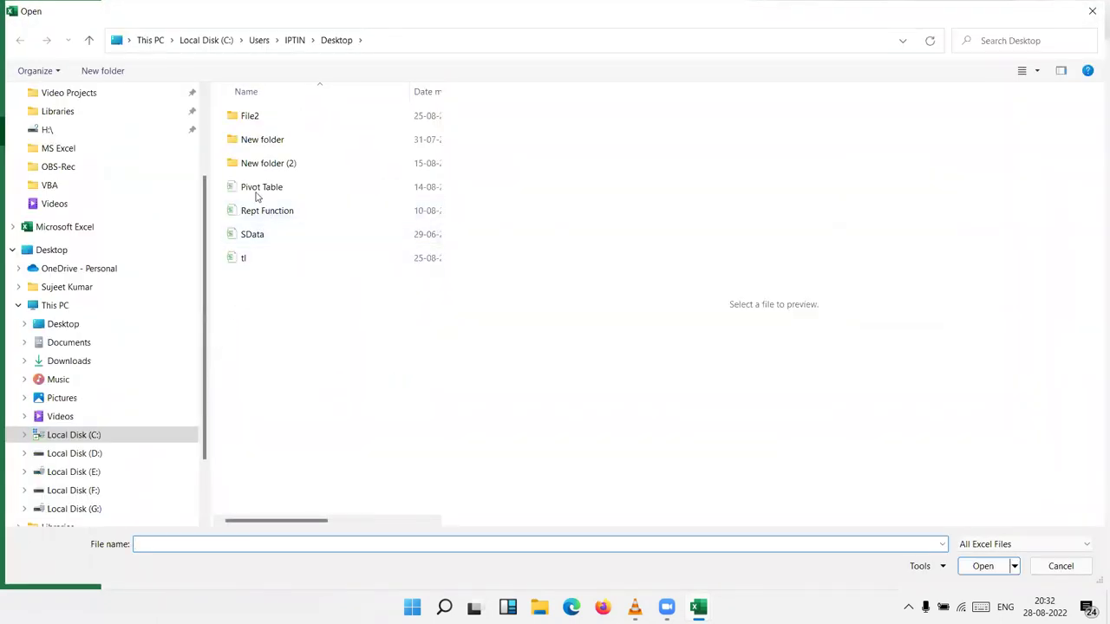
pyautogui.click(98, 510)
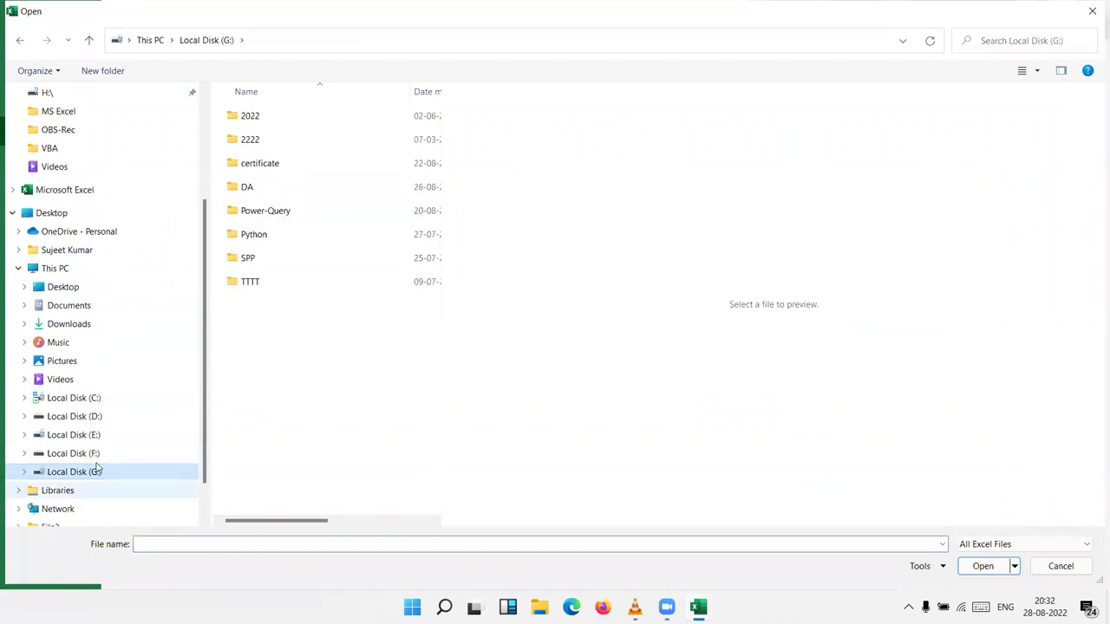
pyautogui.click(95, 454)
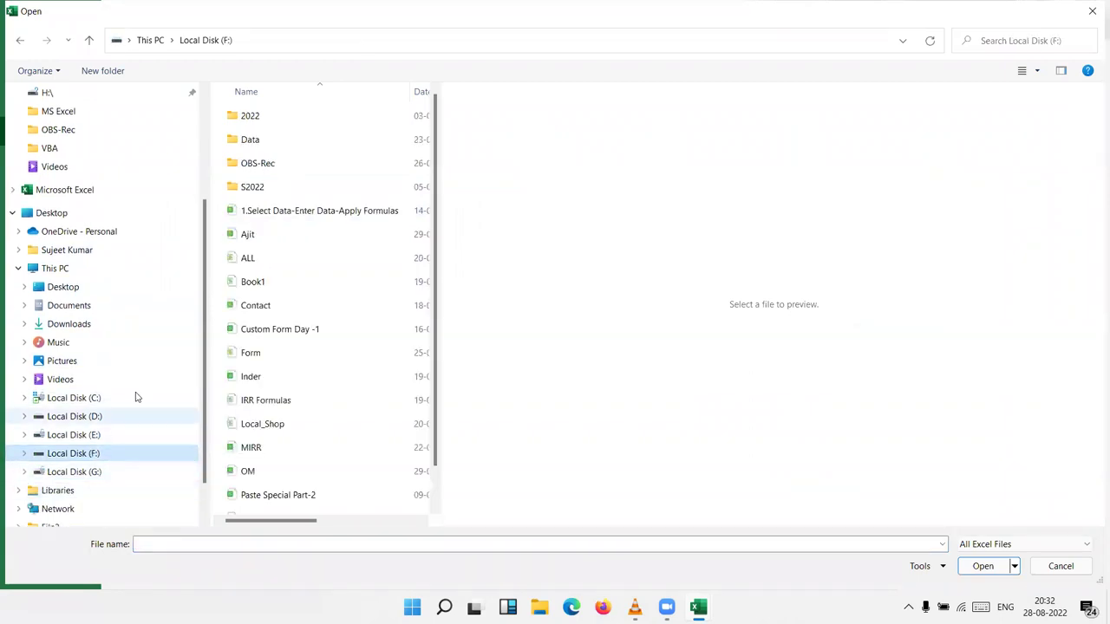
pyautogui.doubleClick(272, 144)
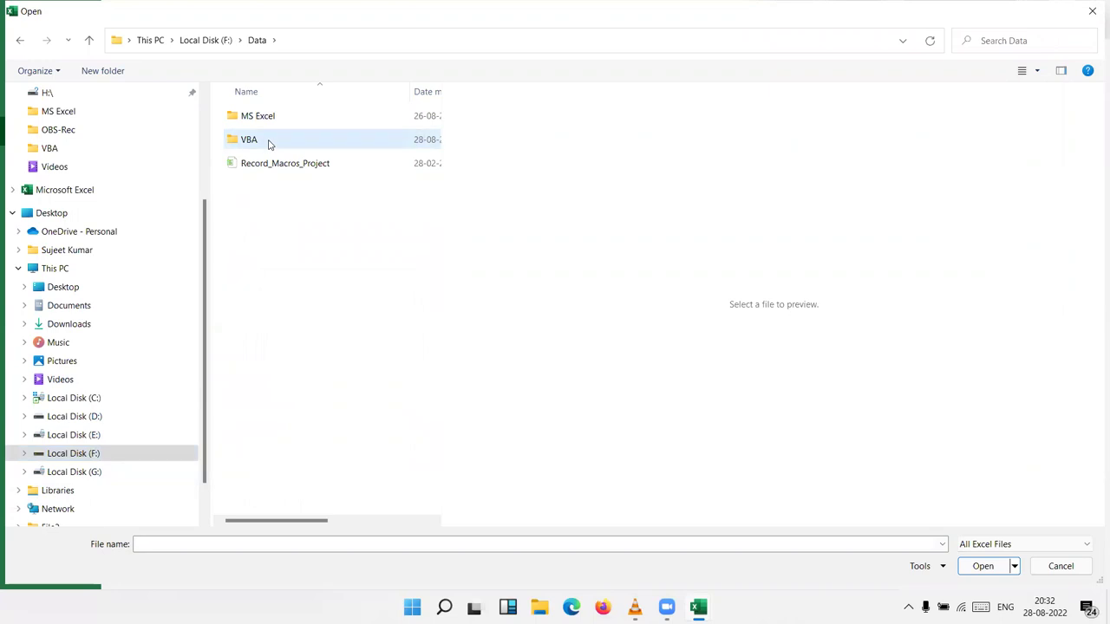
pyautogui.doubleClick(268, 144)
pyautogui.click(290, 119)
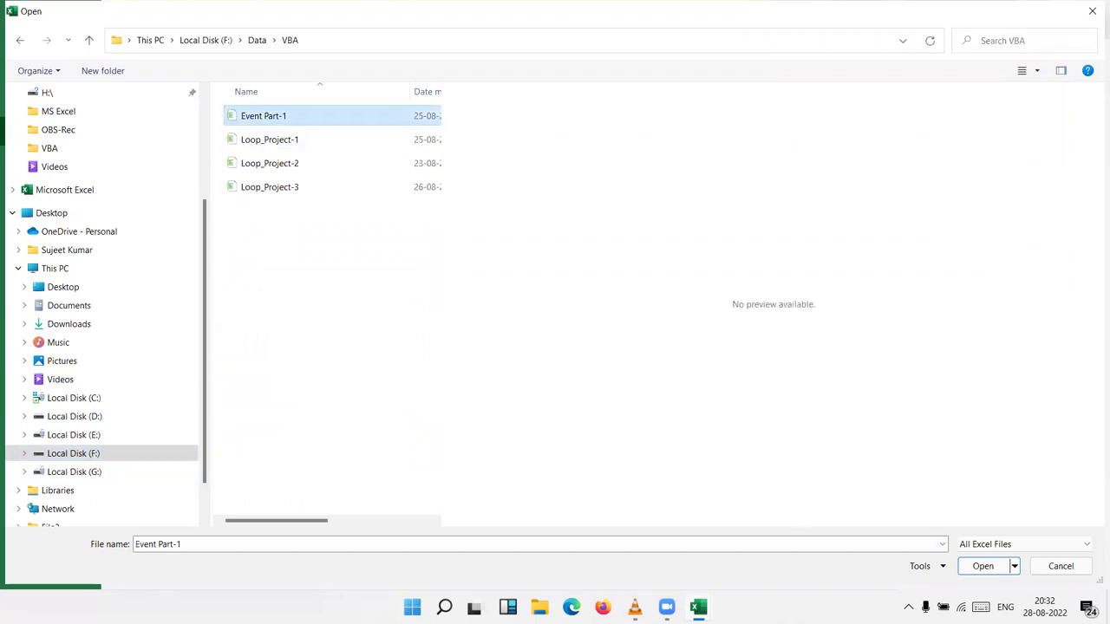
pyautogui.click(987, 568)
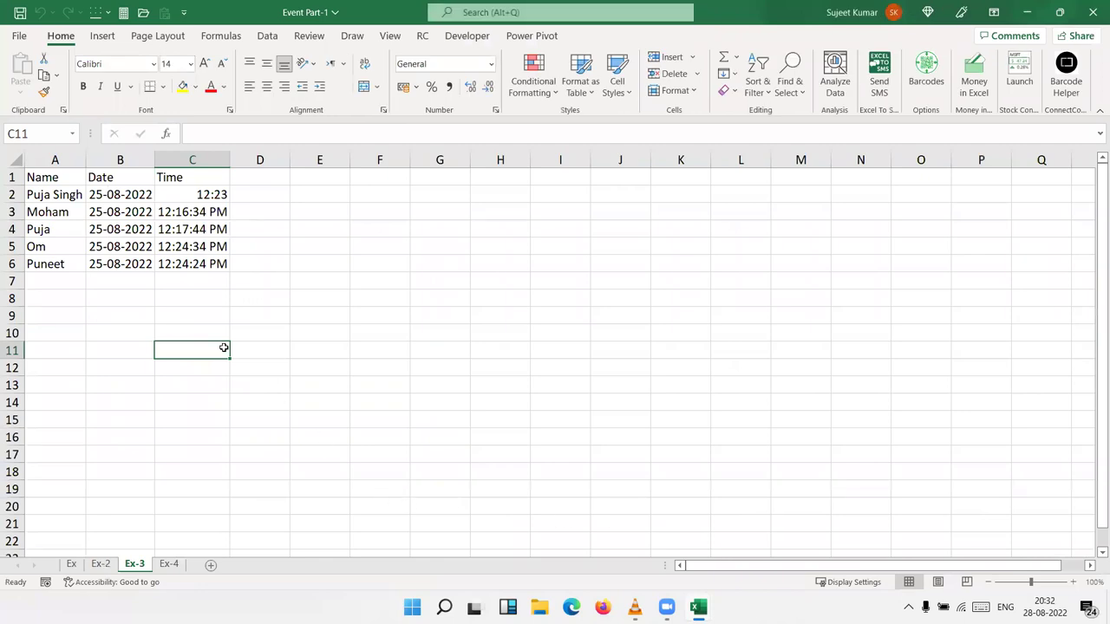
# Type a test name in A7 of Ex-3 so its date and time get stamped.
pyautogui.click(44, 280)
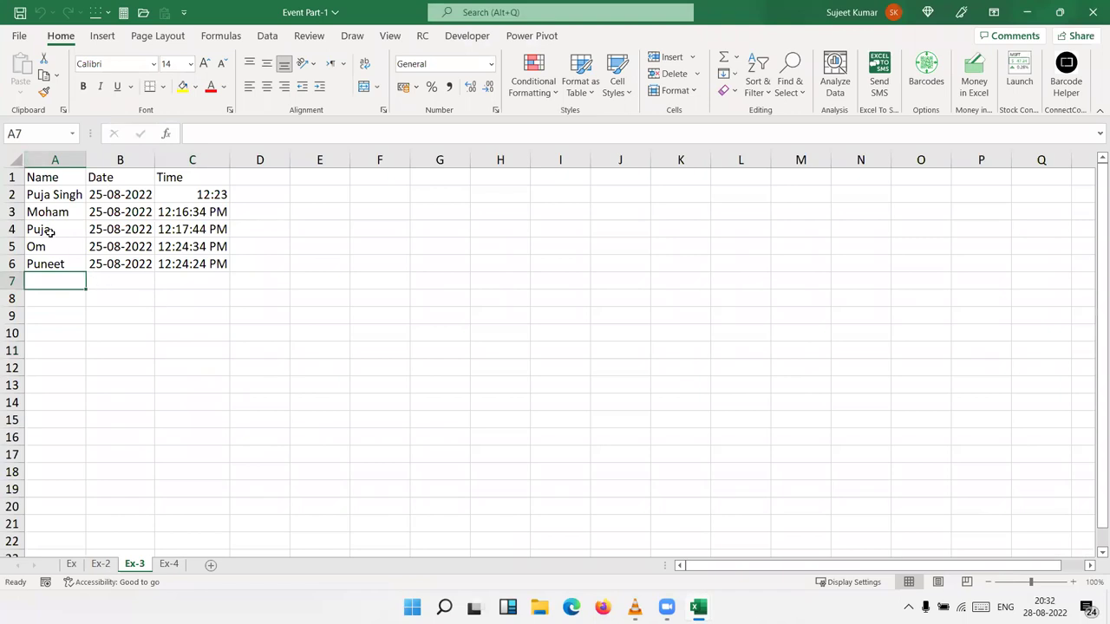
pyautogui.moveTo(114, 280); pyautogui.dragTo(169, 279)
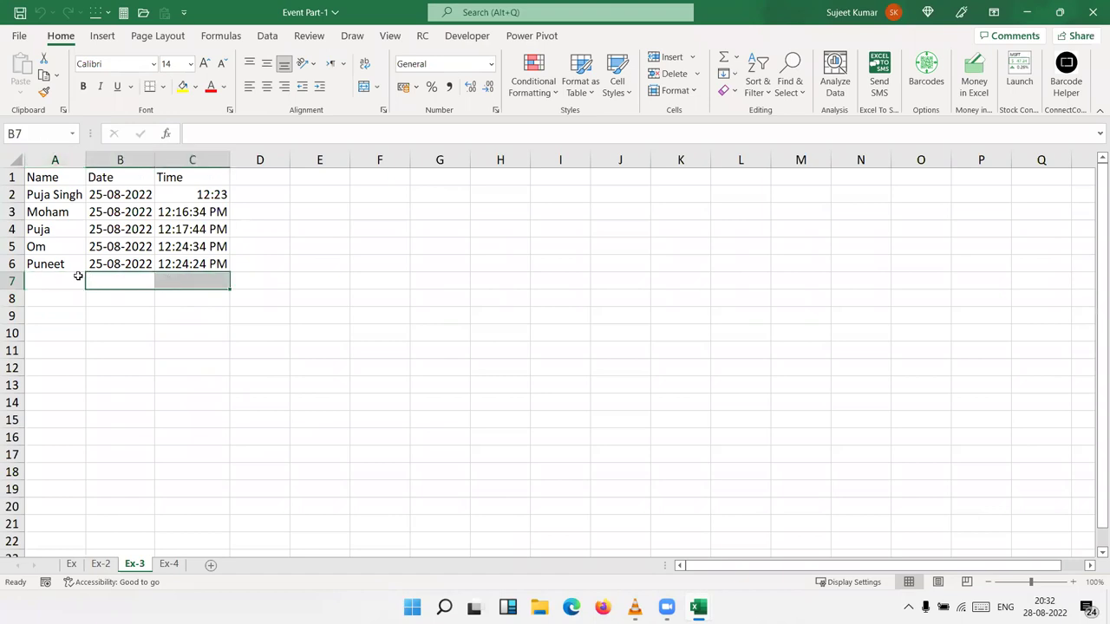
pyautogui.click(77, 276)
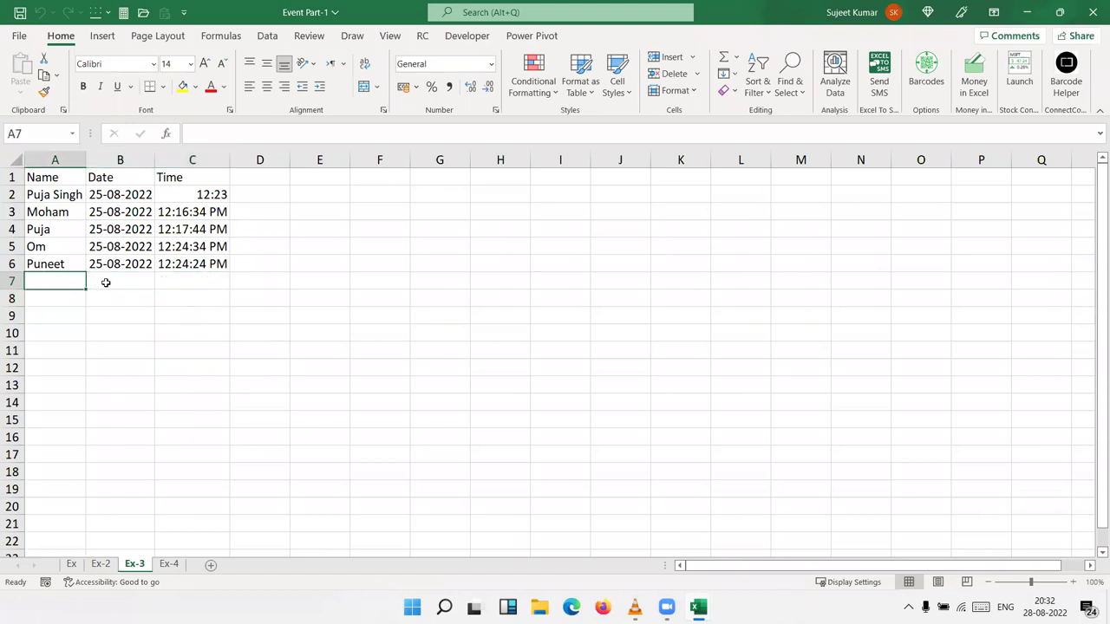
pyautogui.moveTo(122, 281); pyautogui.dragTo(160, 282)
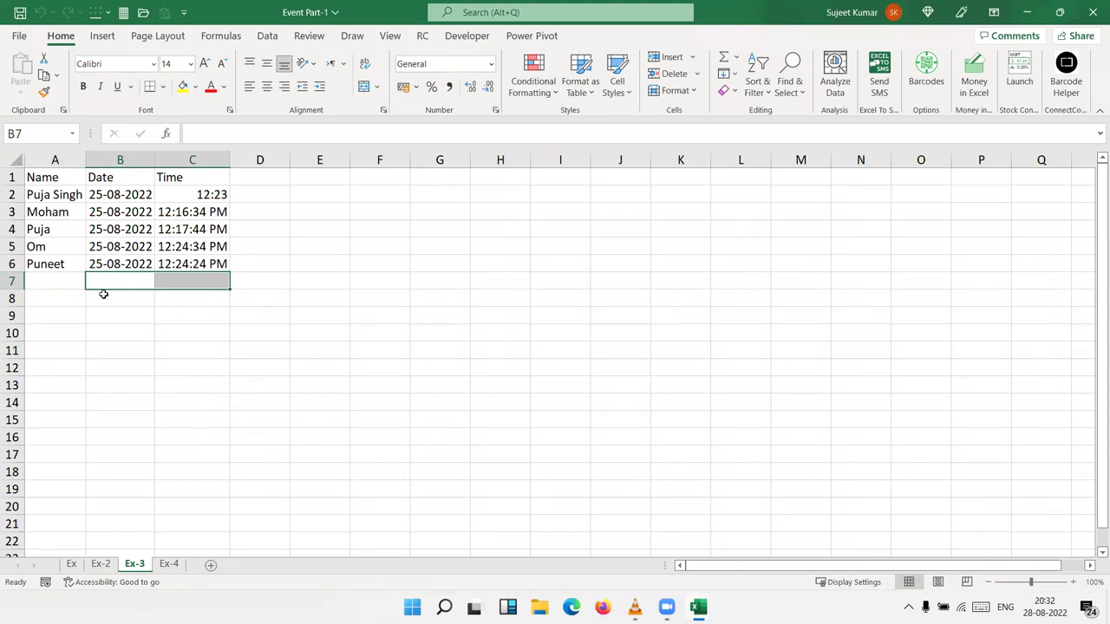
pyautogui.click(67, 285)
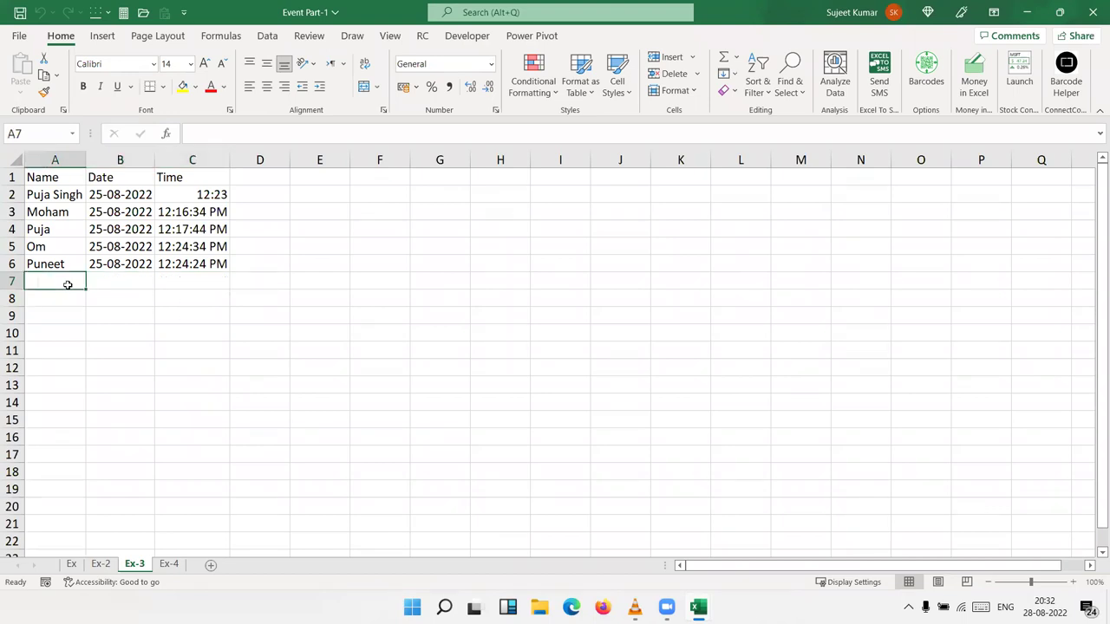
pyautogui.write('Inder')
pyautogui.press('Return')
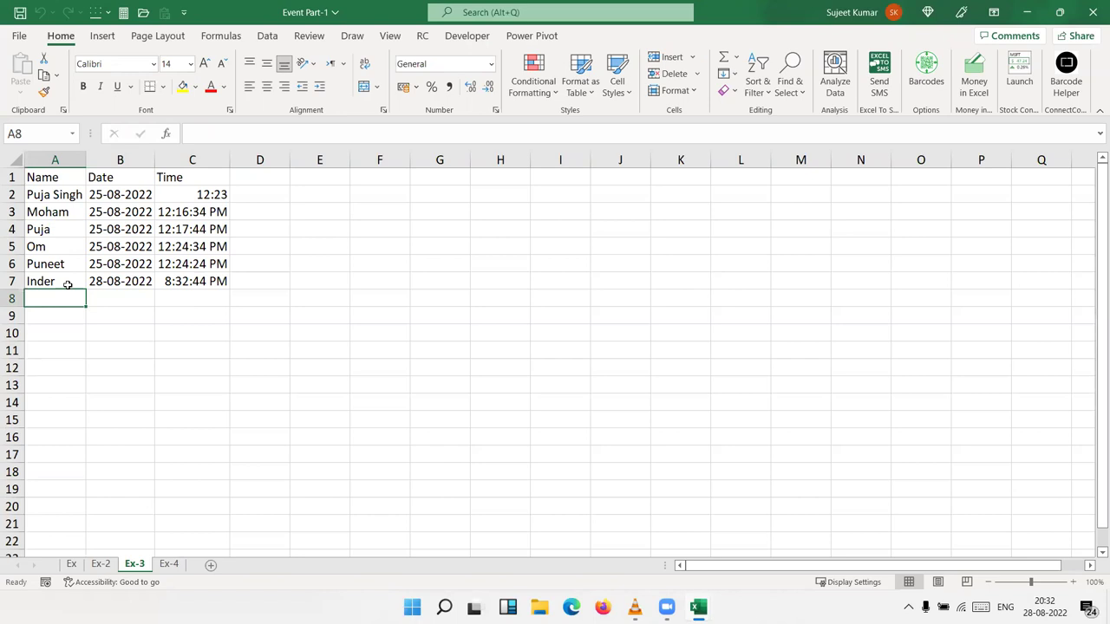
# Compare the stamped times in C6 and C7, then replace A7's name with a new name.
pyautogui.click(221, 279)
pyautogui.moveTo(221, 279); pyautogui.dragTo(208, 264)
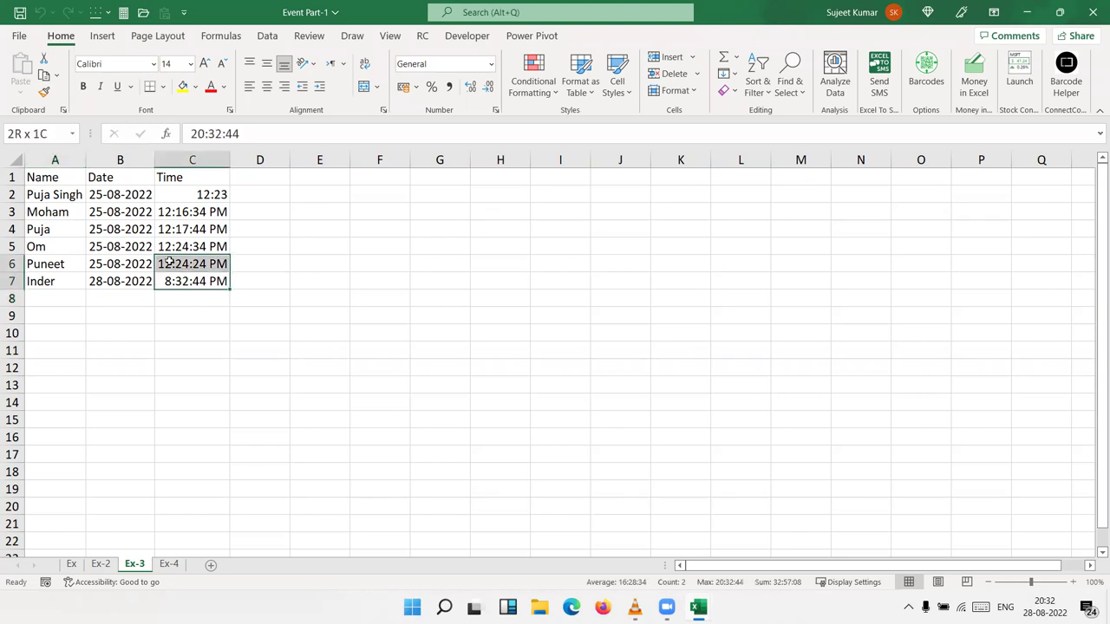
pyautogui.click(48, 295)
pyautogui.click(42, 281)
pyautogui.press('Delete')
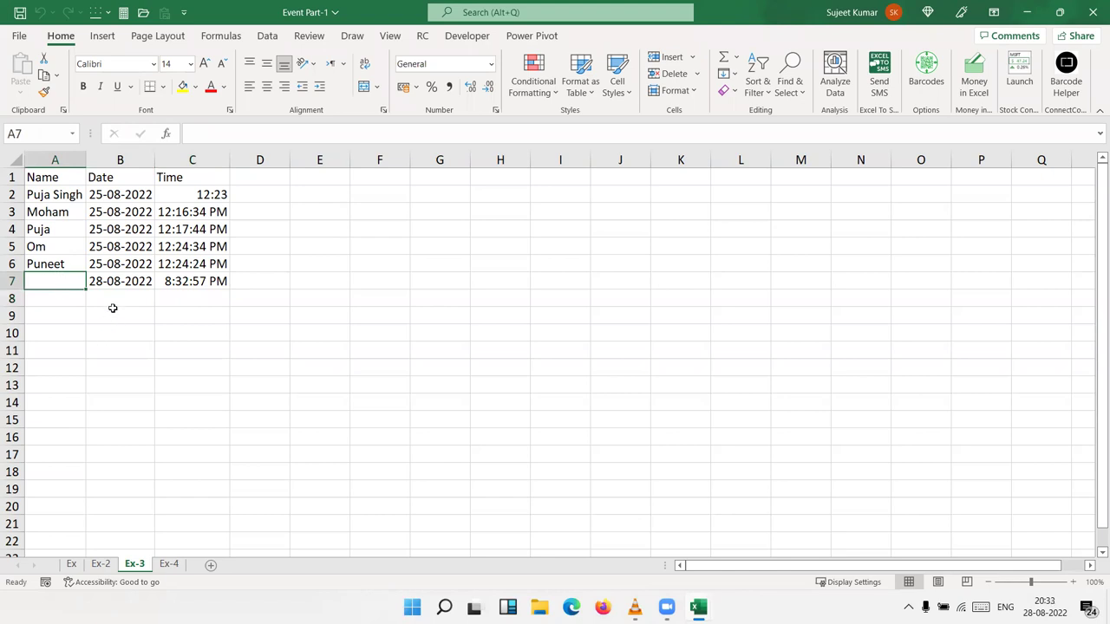
pyautogui.write('Puja')
pyautogui.press('Return')
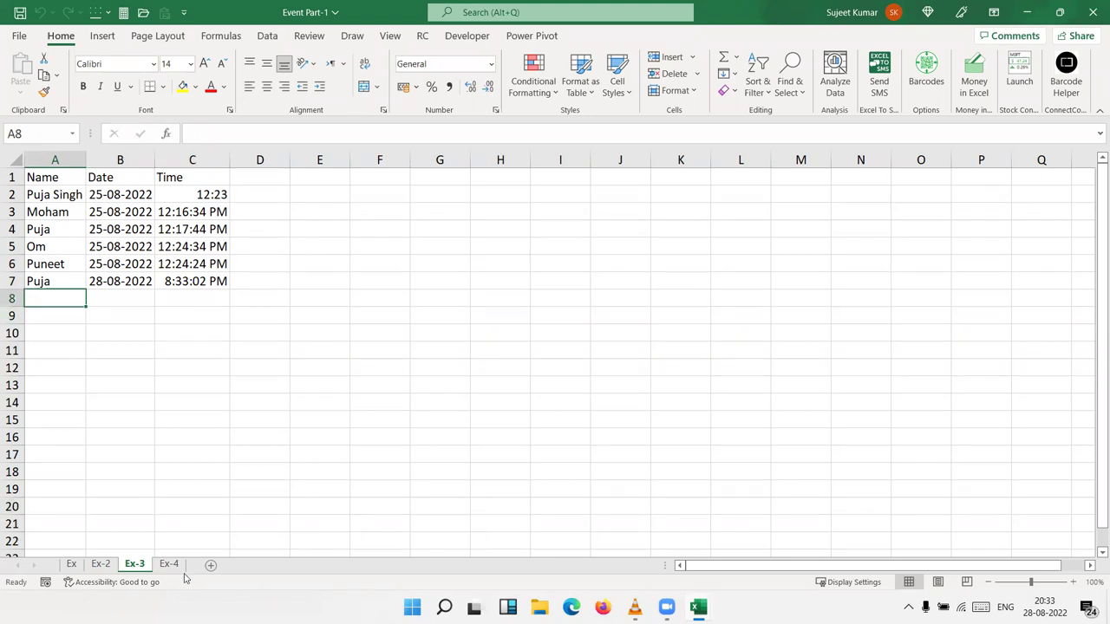
# Open the Ex-2 sheet and enter its password in the Enter Password prompt, twice.
pyautogui.click(101, 565)
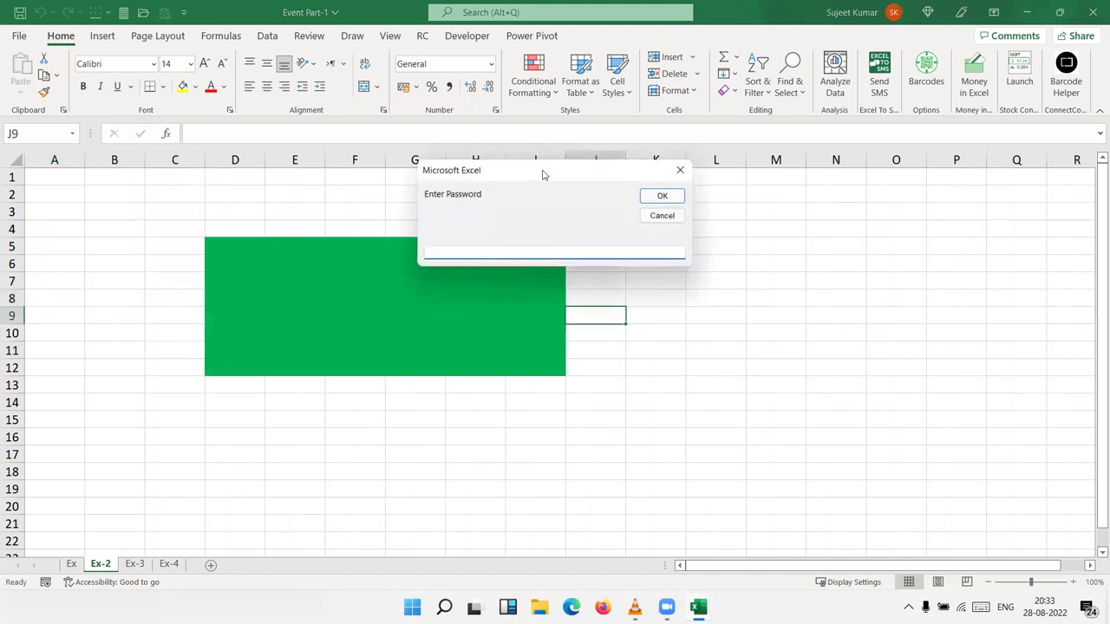
pyautogui.moveTo(542, 176); pyautogui.dragTo(306, 213)
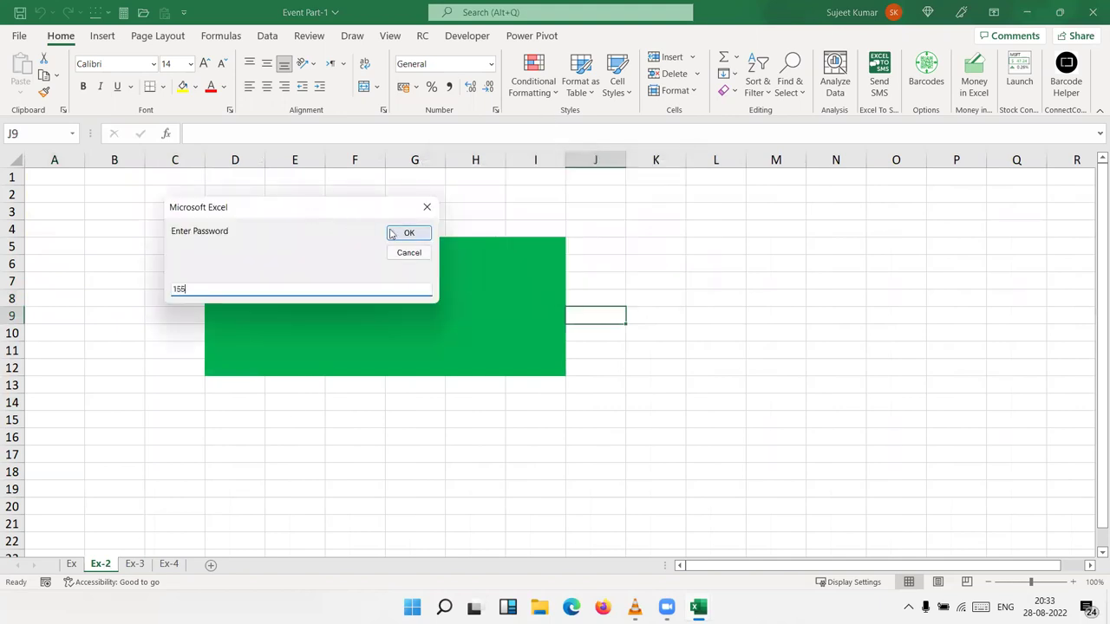
pyautogui.click(392, 233)
pyautogui.press('Return')
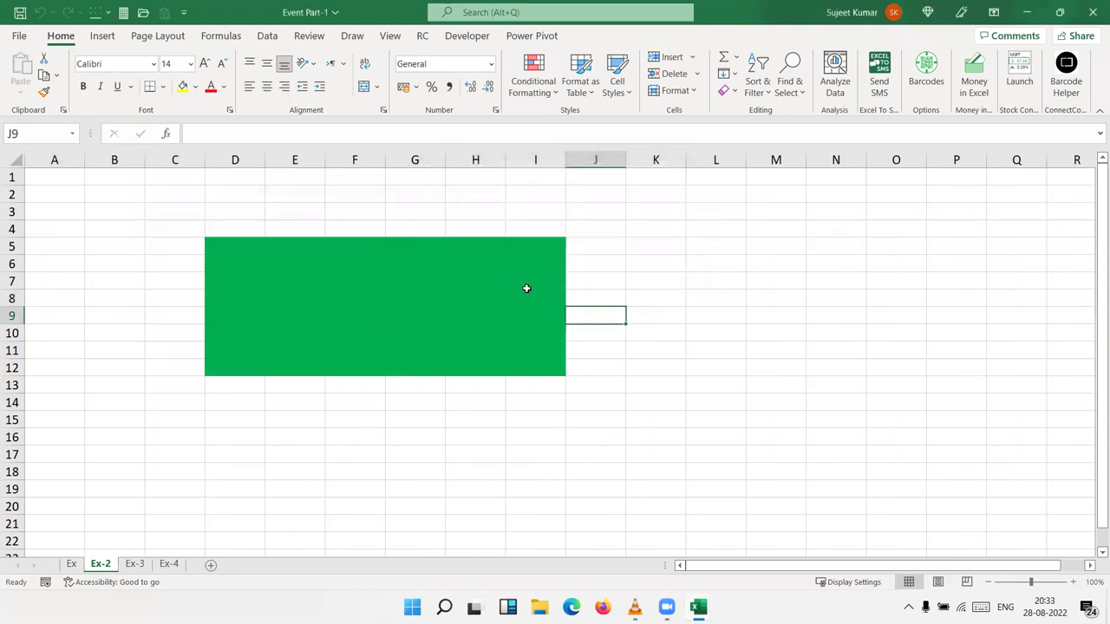
# Select a few cells around and below the green rectangle on Ex-2.
pyautogui.click(526, 288)
pyautogui.click(486, 347)
pyautogui.click(436, 386)
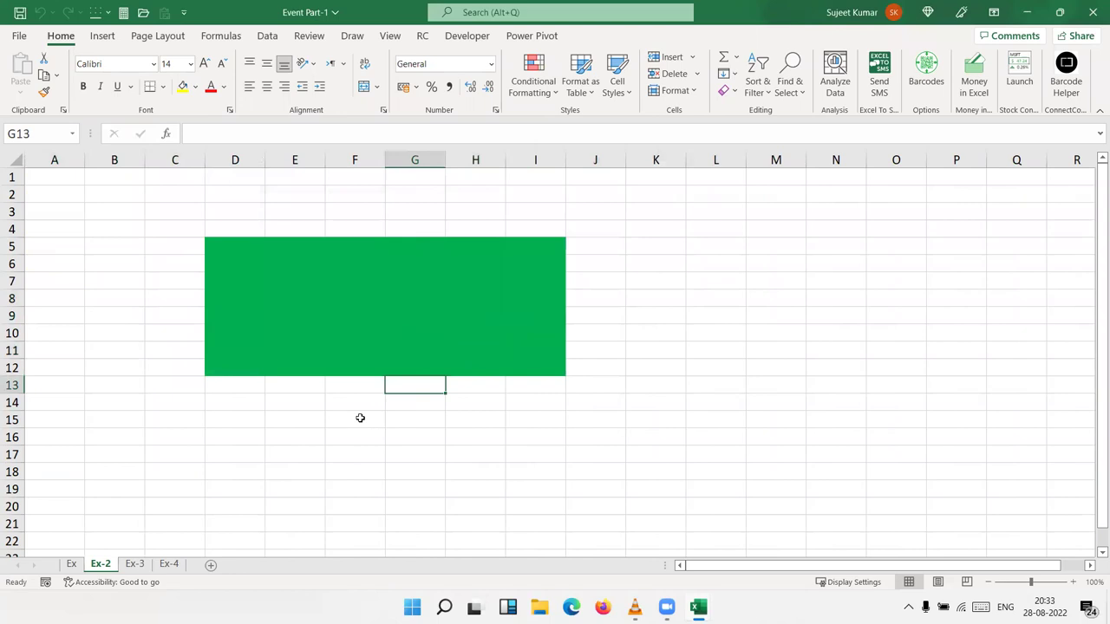
# On Ex-4, collapse and re-expand the Formulas and Dashboard rows under Excel, then close Event Part-1.
pyautogui.click(169, 565)
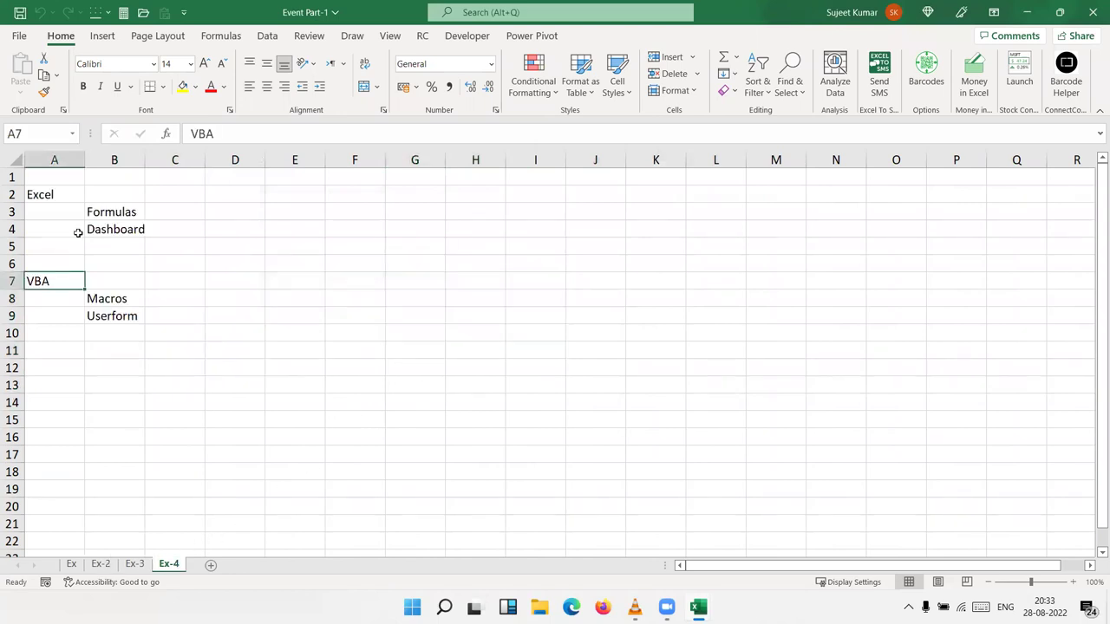
pyautogui.click(141, 256)
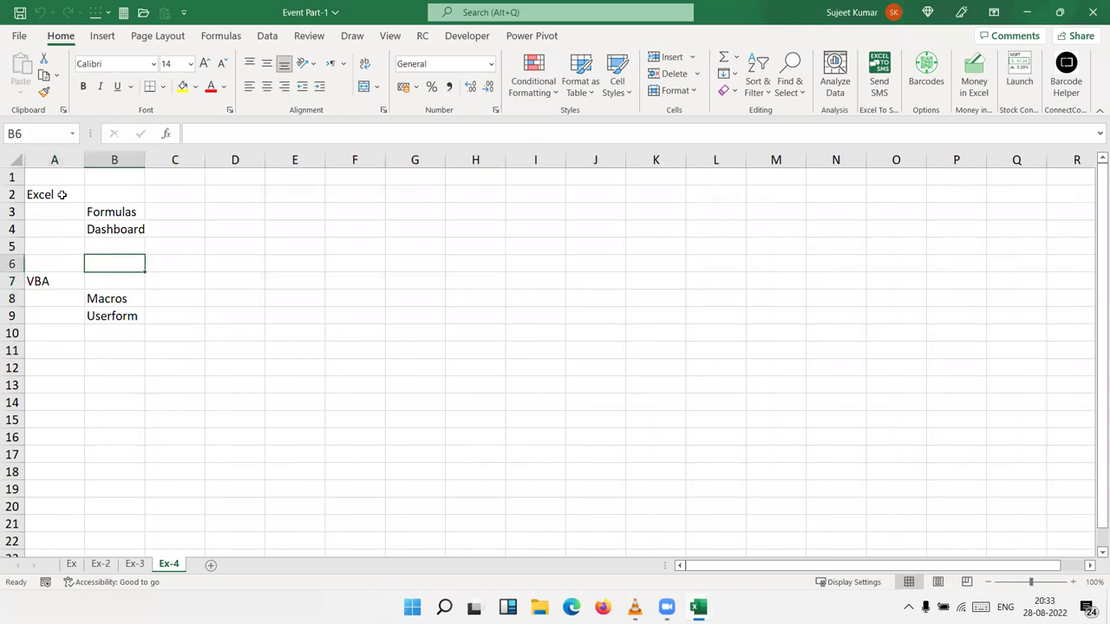
pyautogui.doubleClick(62, 194)
pyautogui.click(155, 239)
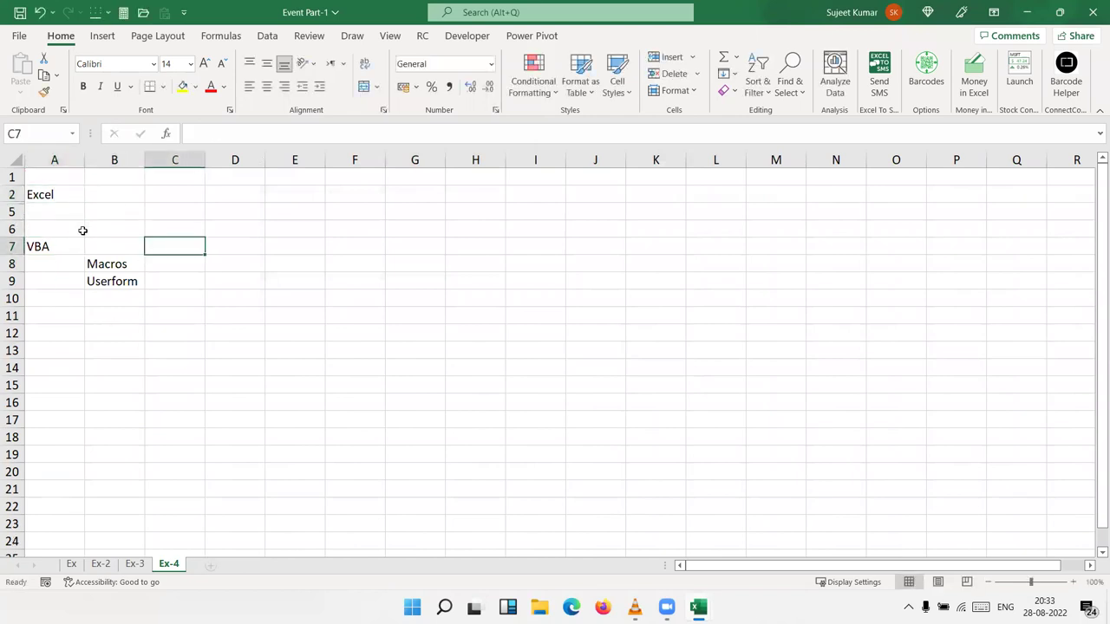
pyautogui.click(65, 198)
pyautogui.doubleClick(65, 199)
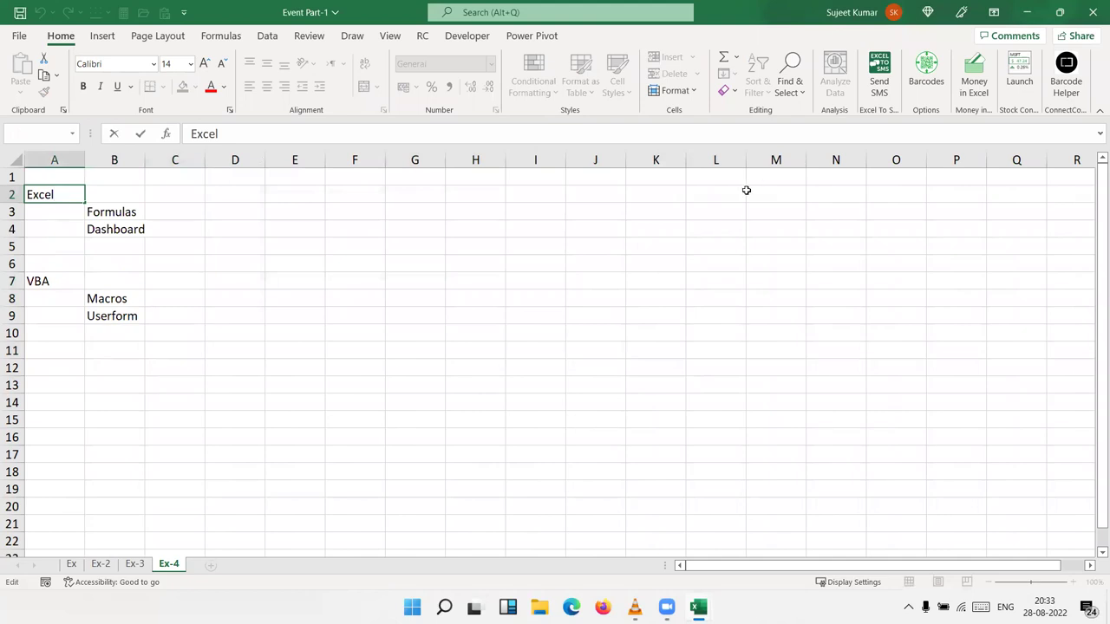
pyautogui.click(18, 36)
pyautogui.click(42, 373)
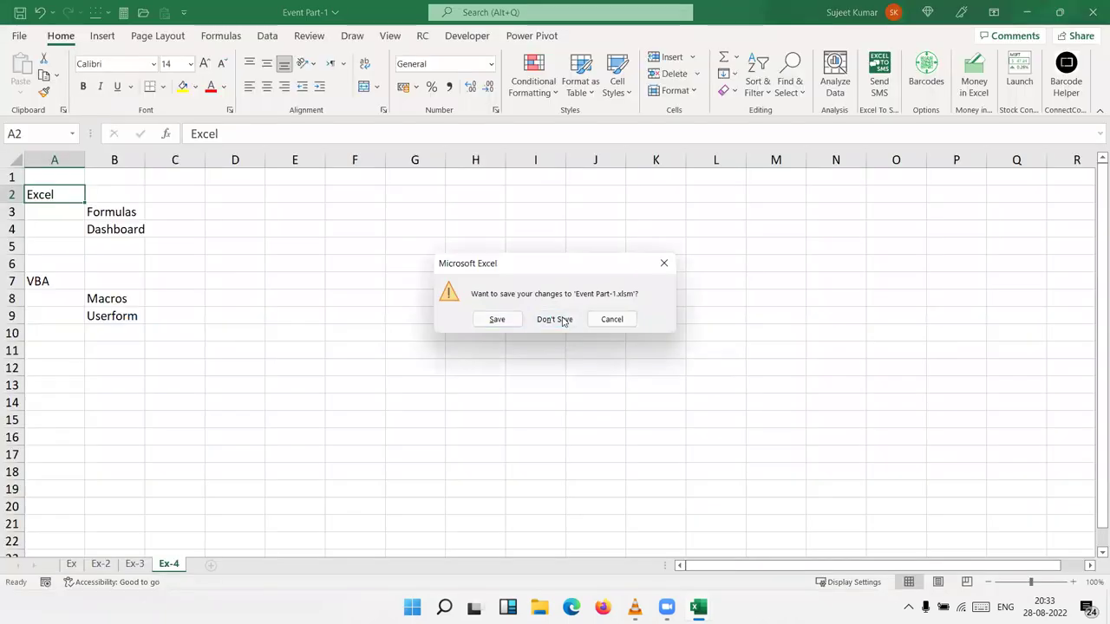
# Cancel the first save prompt, then close Event Part-1.xlsm again choosing Don't Save.
pyautogui.click(611, 319)
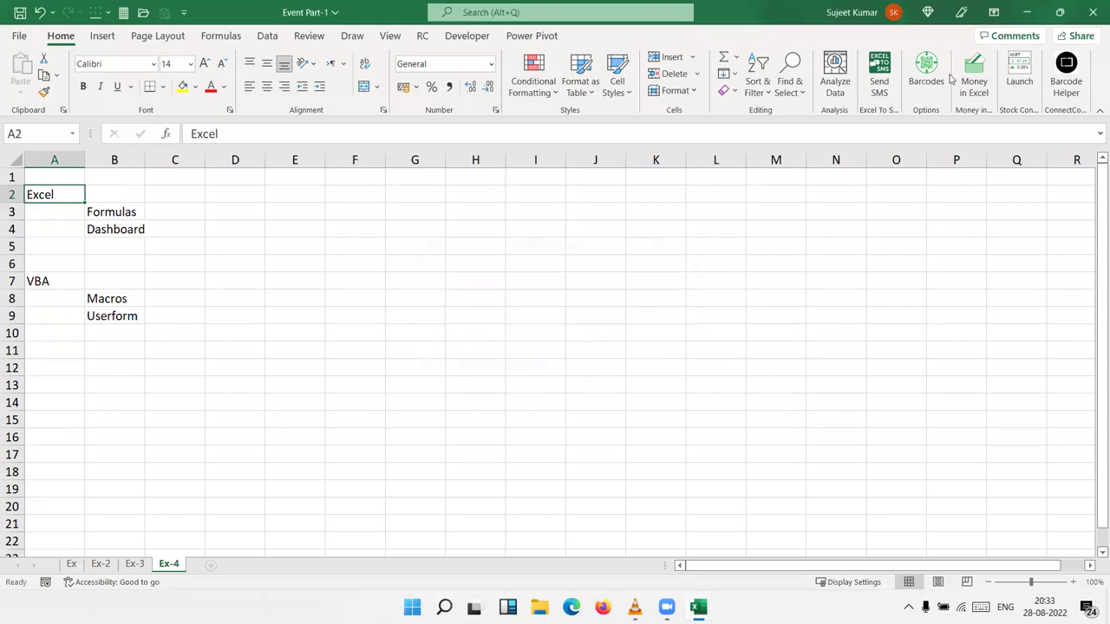
pyautogui.click(25, 38)
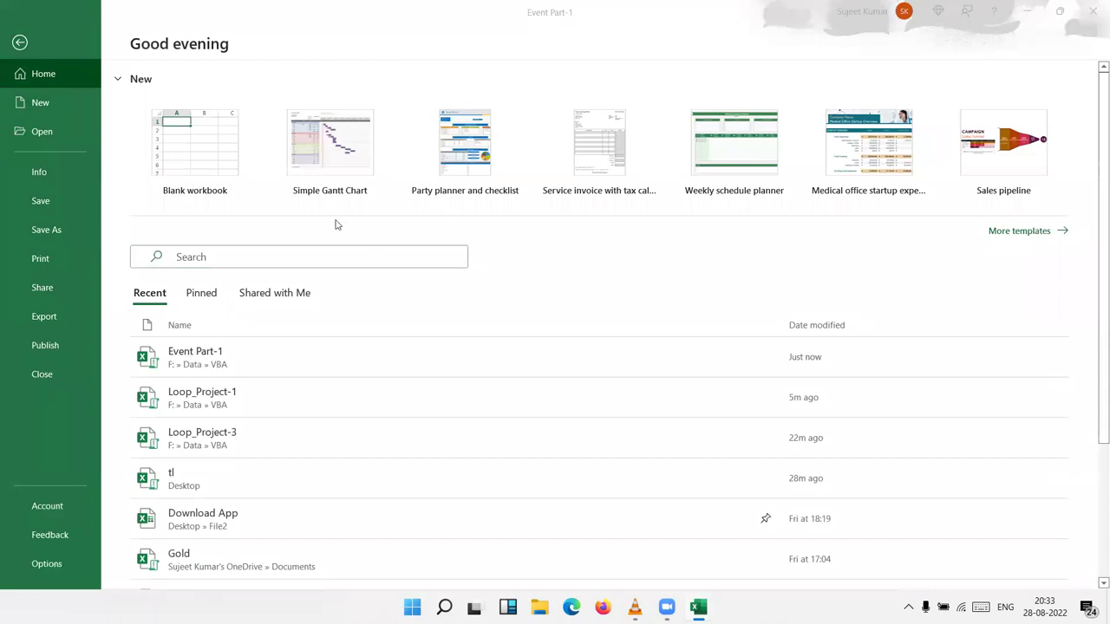
pyautogui.click(42, 376)
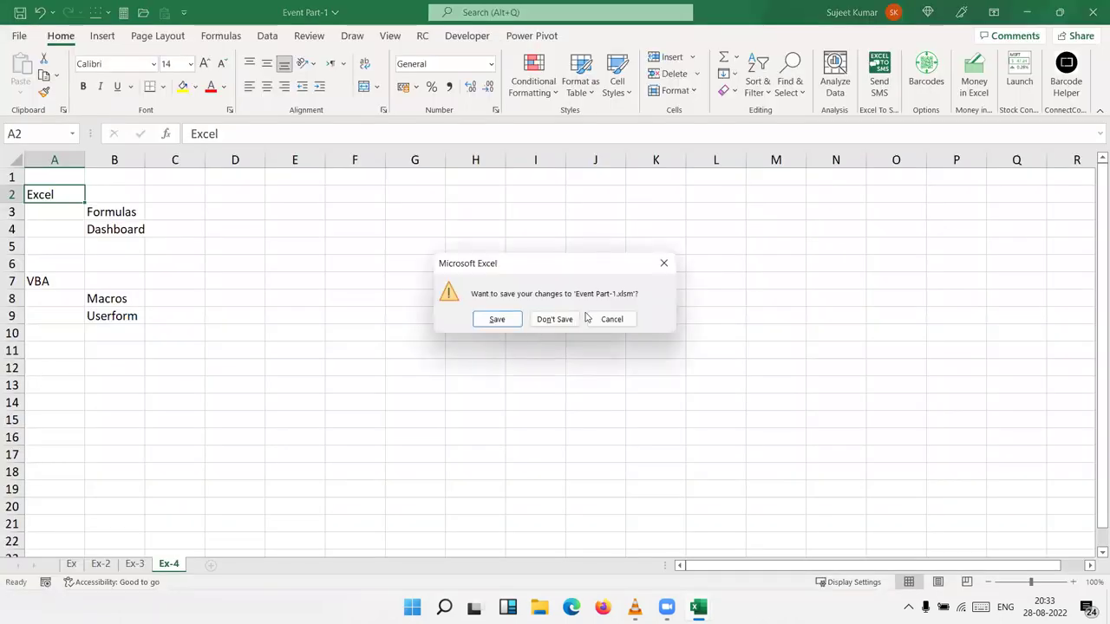
pyautogui.click(559, 318)
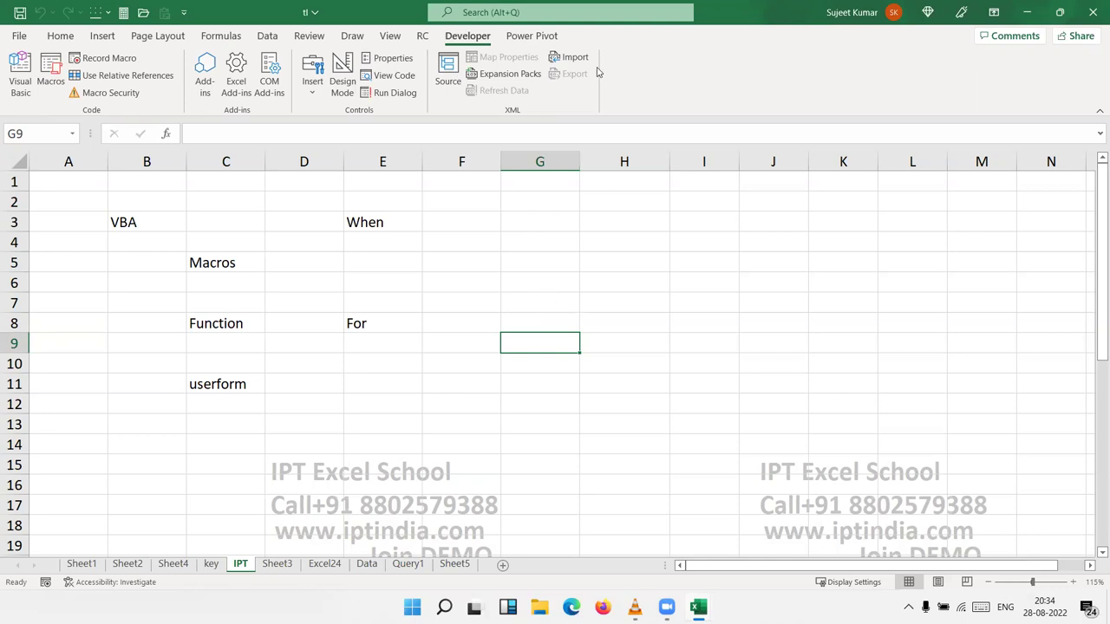
pyautogui.click(522, 291)
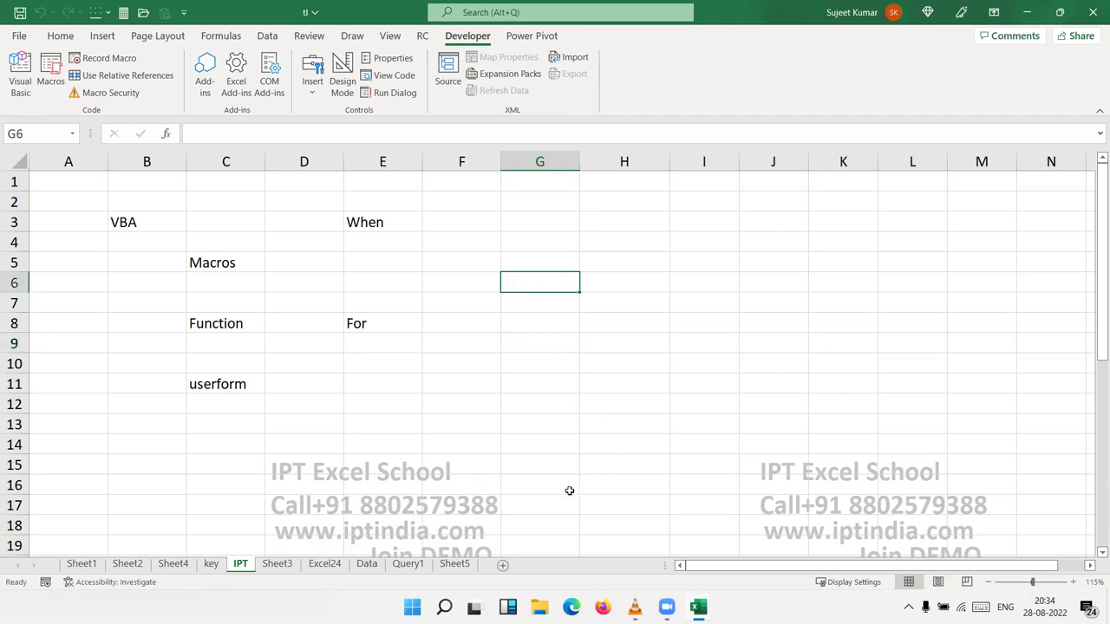
pyautogui.press('super')
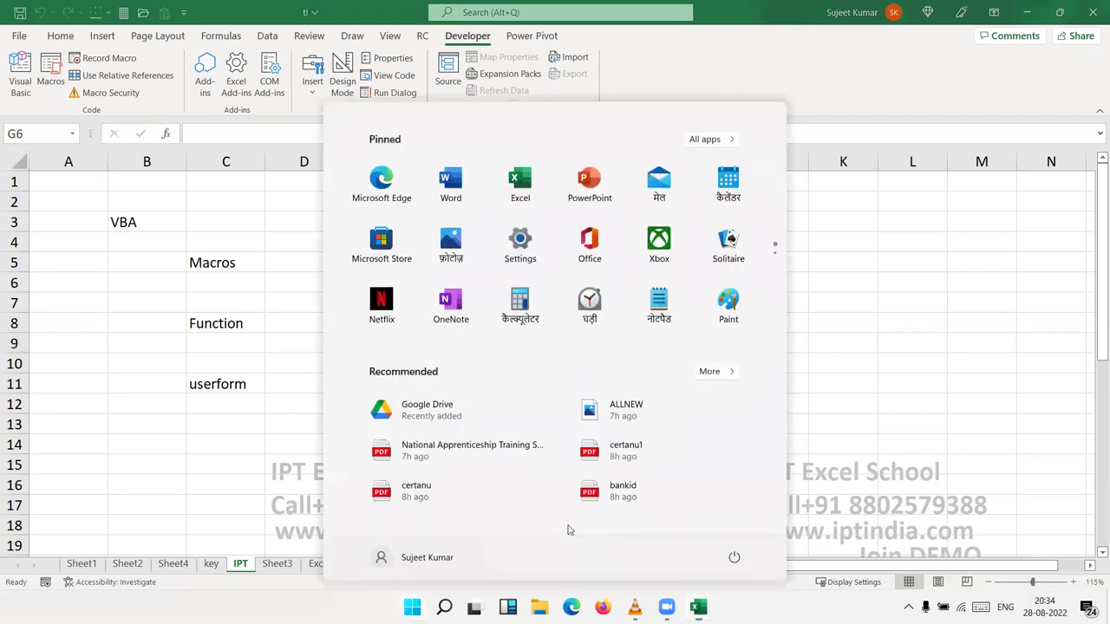
pyautogui.press('super')
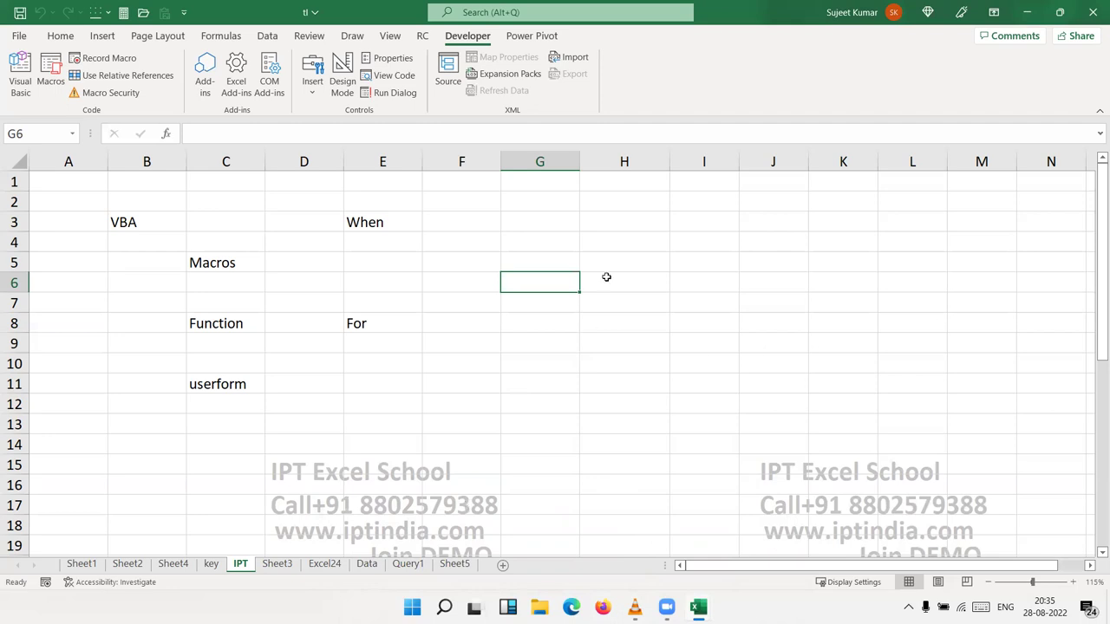
pyautogui.hotkey('alt', 'F11')
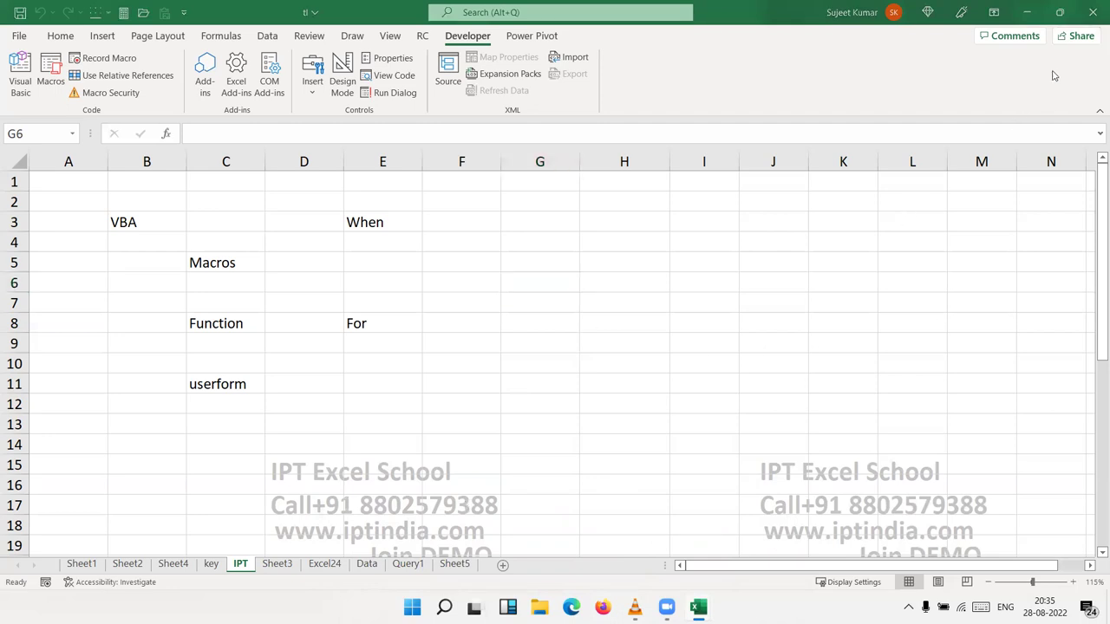